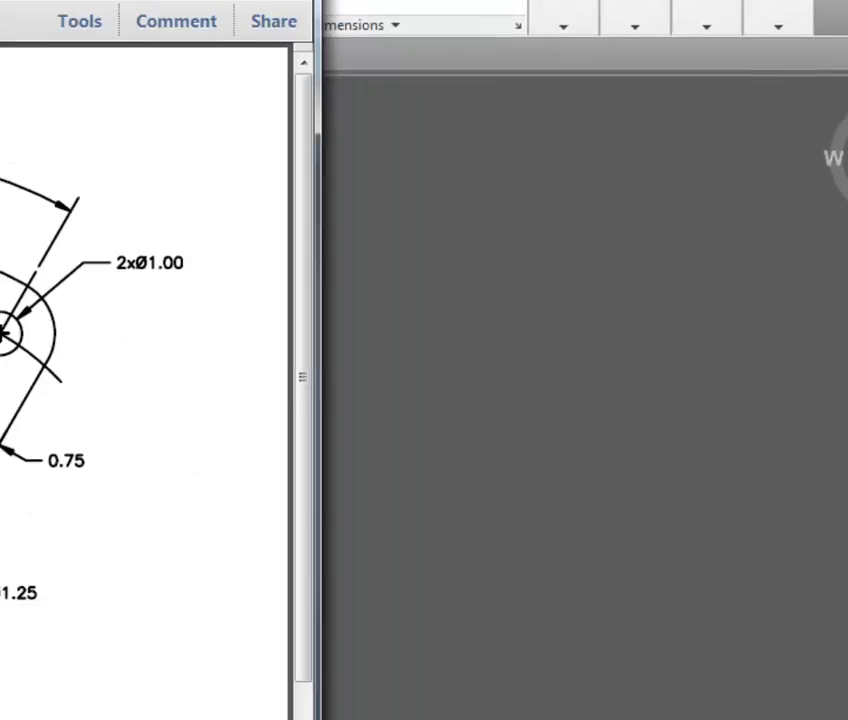
Switch to Drawing3.dwg in AutoCAD and make the center layer current
key(alt+Tab)
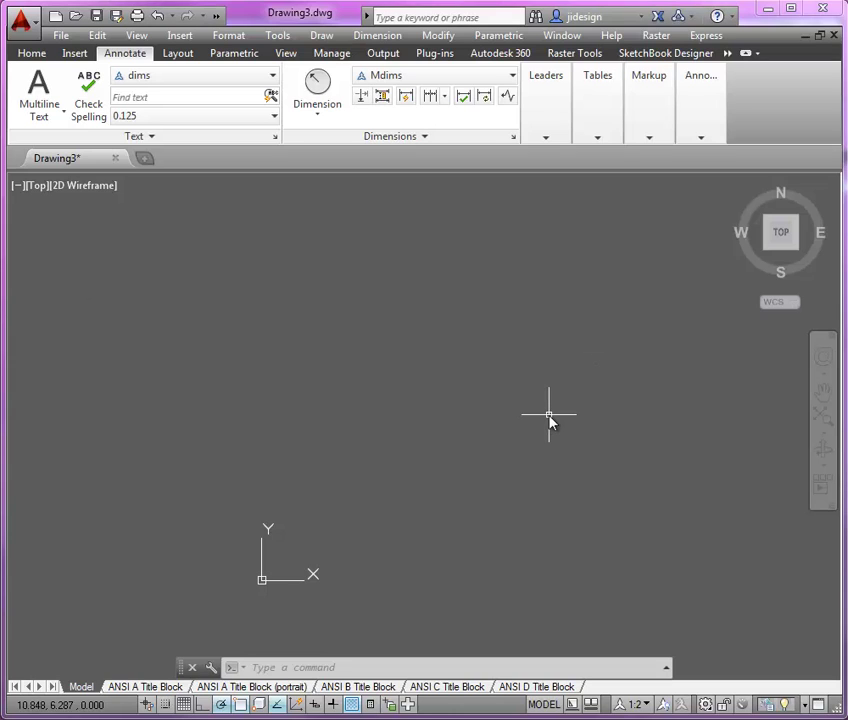
click(31, 54)
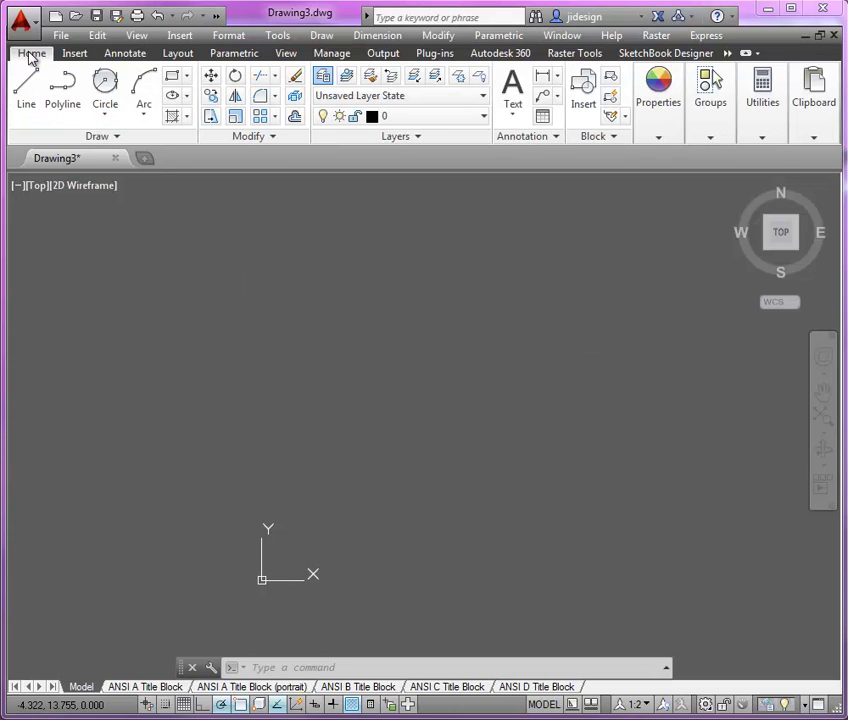
click(465, 118)
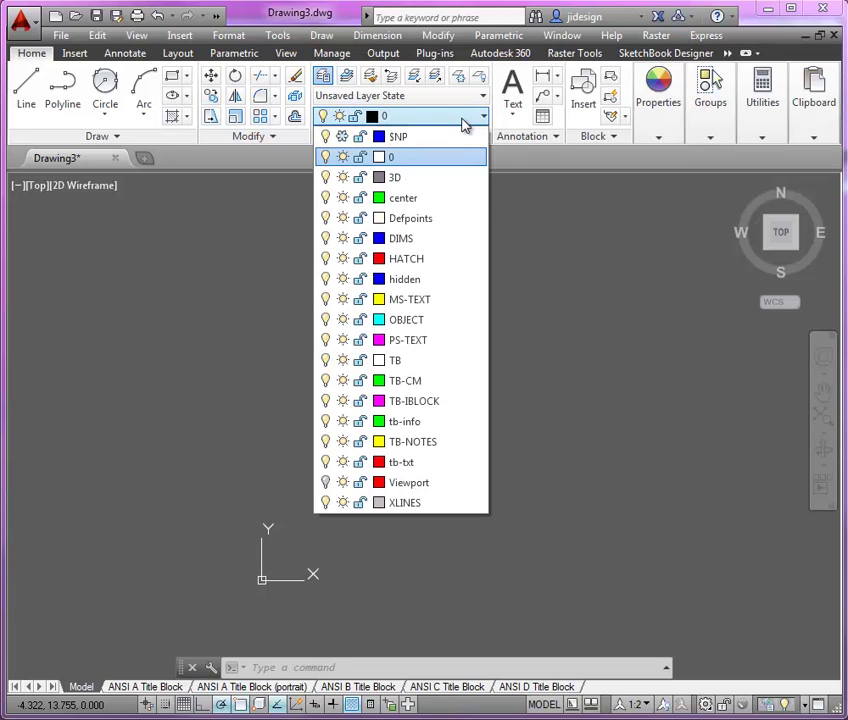
click(445, 200)
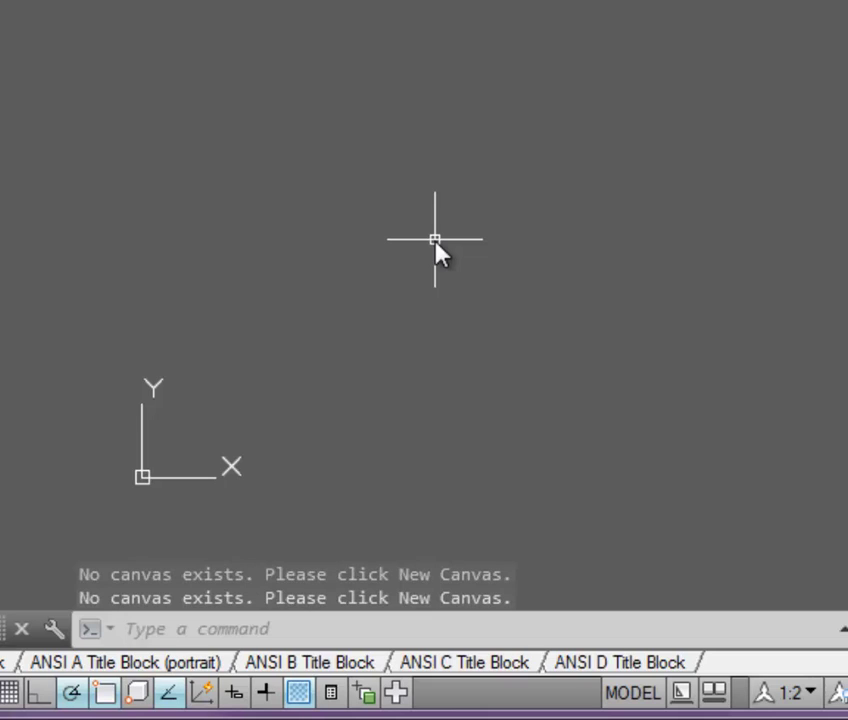
Draw a vertical construction line through the middle of the drawing area, at about X 7.5
text(XL)
key(Return)
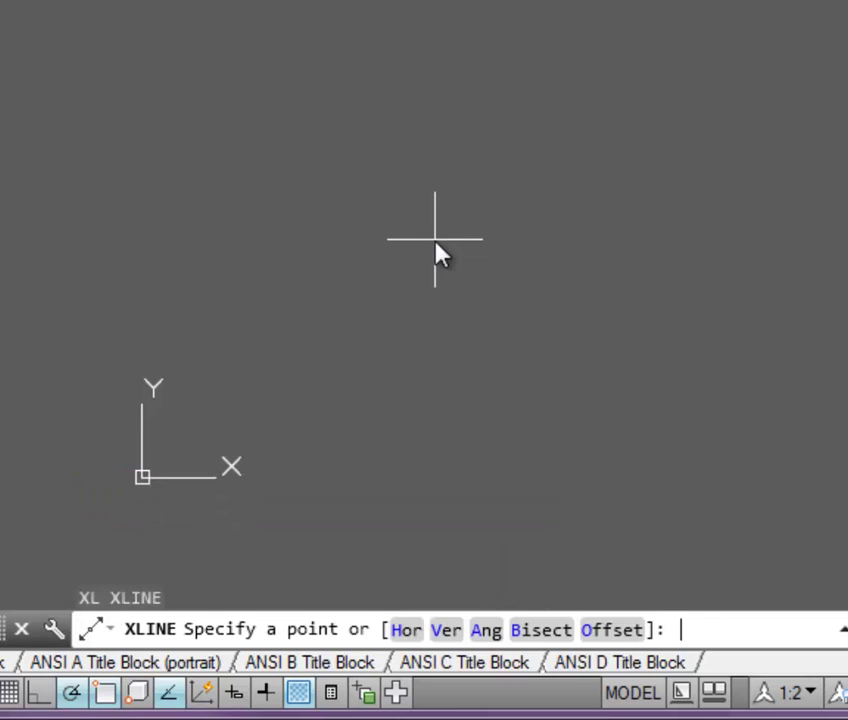
text(V)
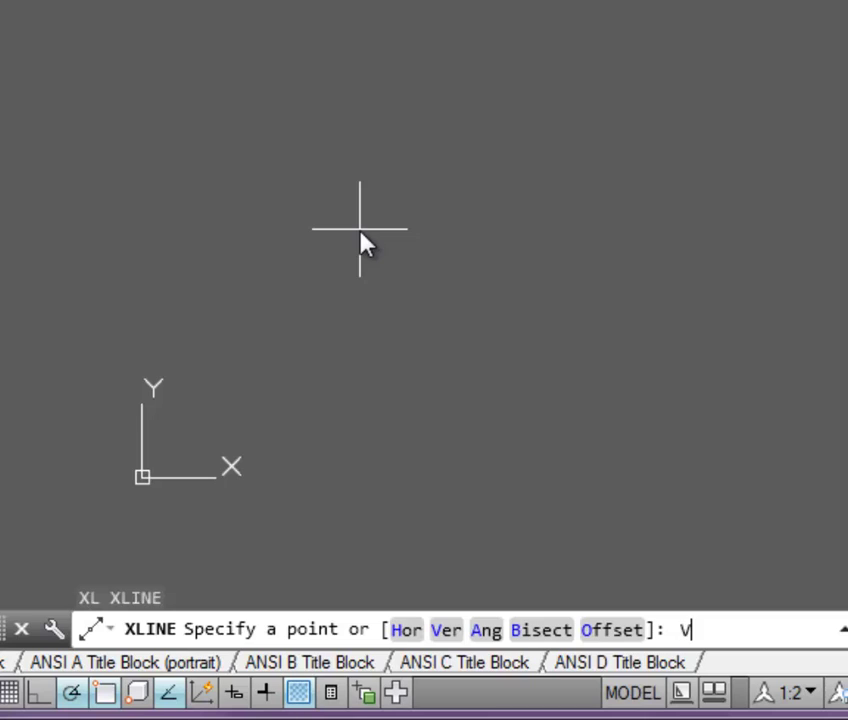
key(Return)
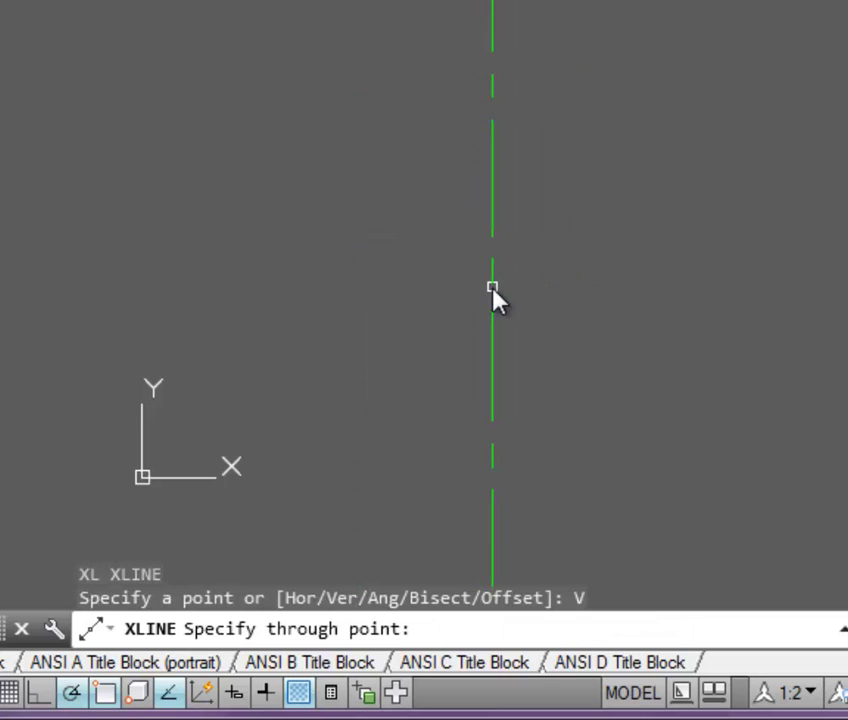
click(489, 279)
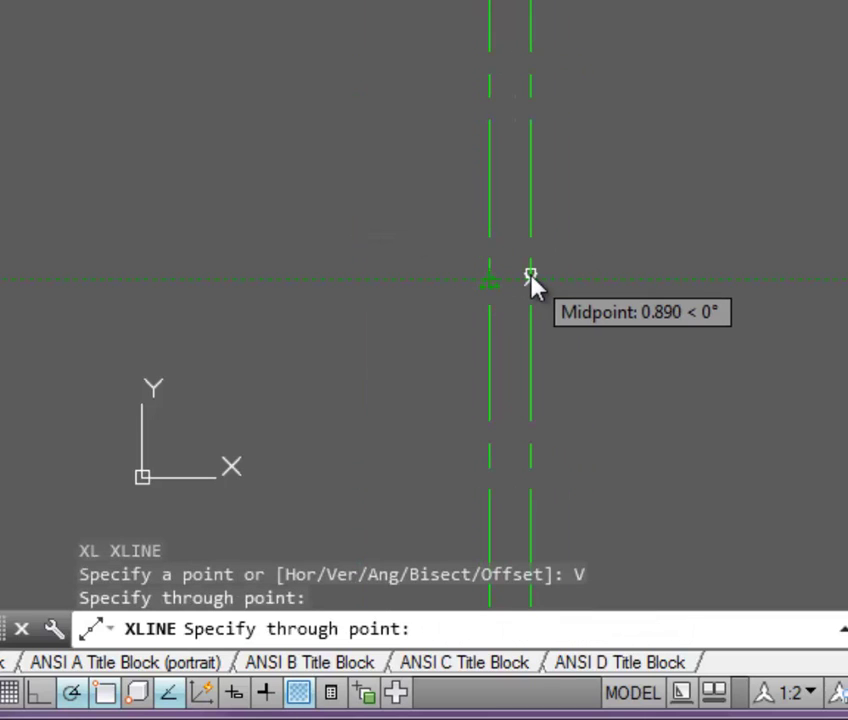
key(Return)
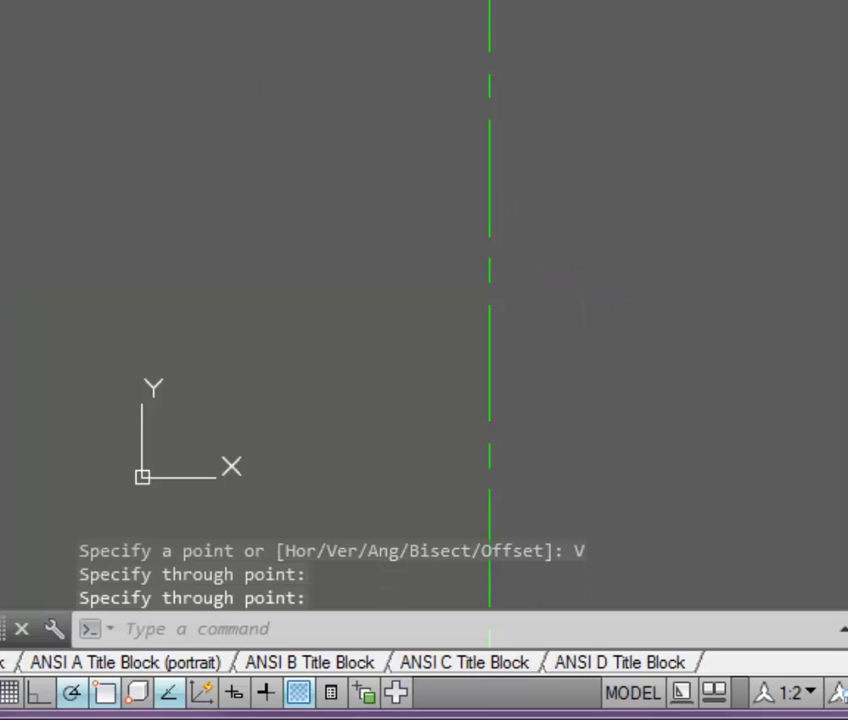
Consult the reference PDF and draw a horizontal construction line across the vertical centerline at about Y 4.3
key(alt+Tab)
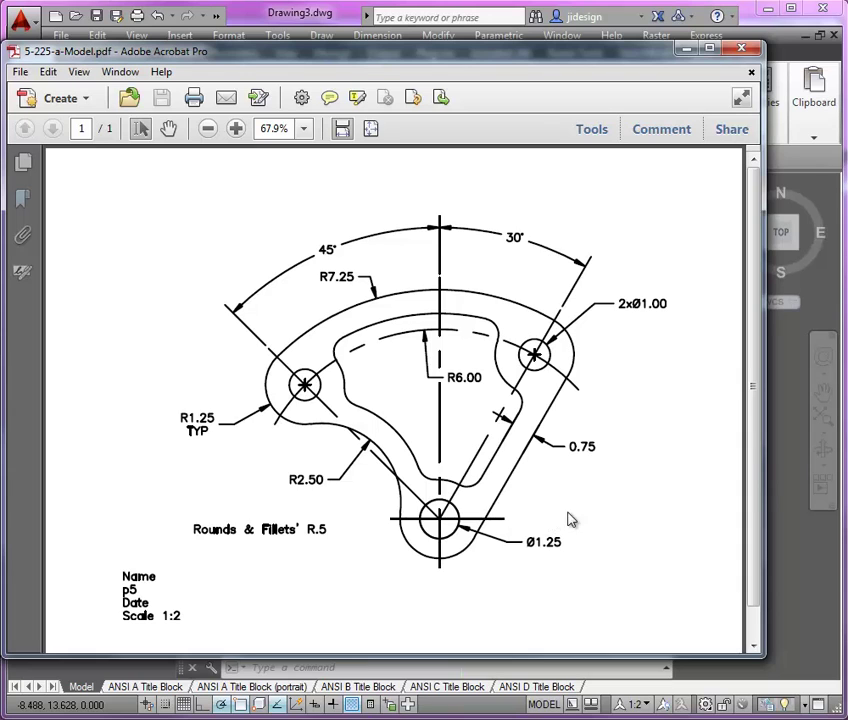
click(344, 42)
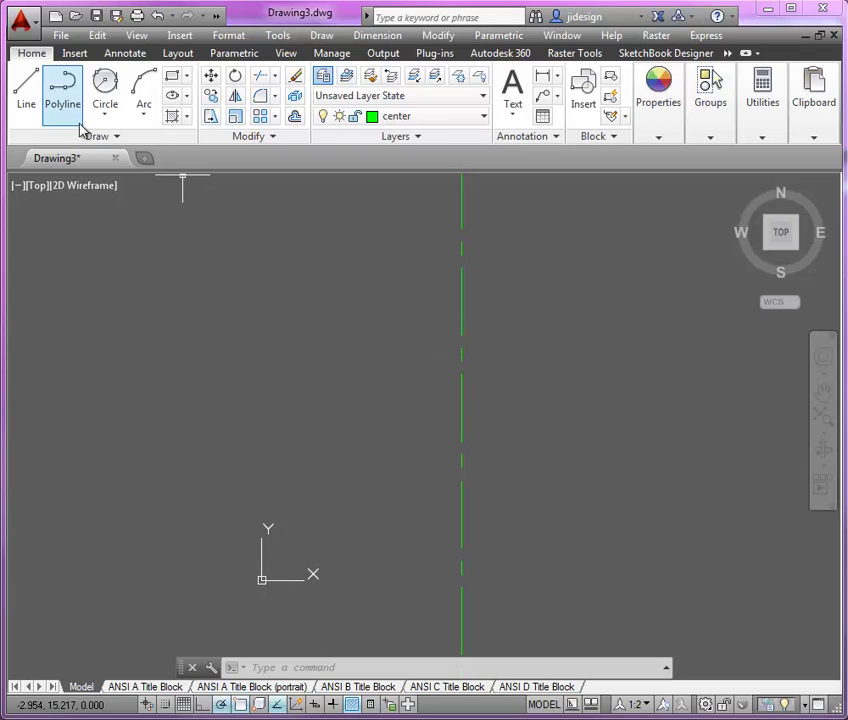
click(114, 138)
click(63, 157)
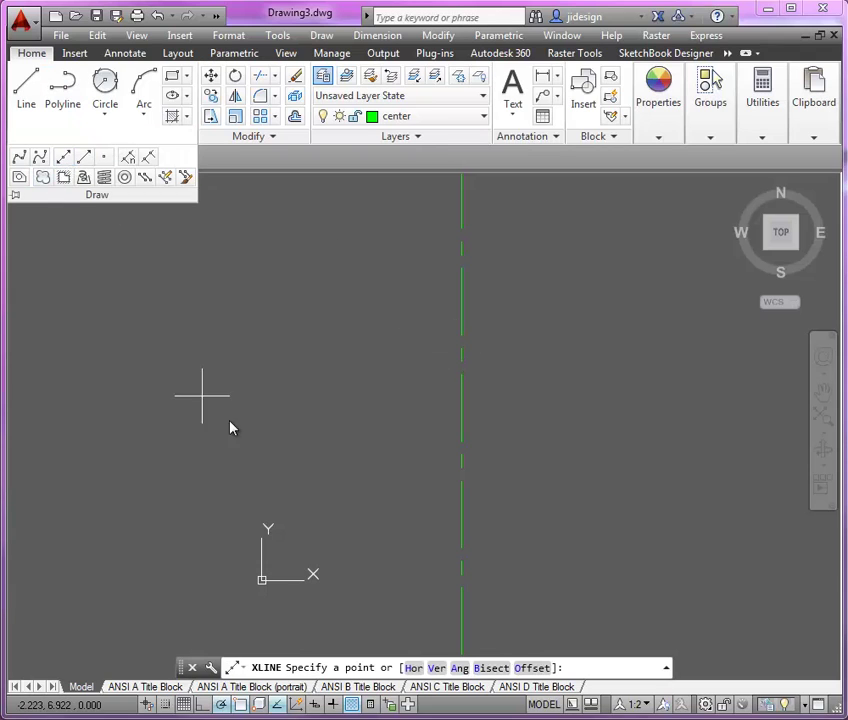
text(H)
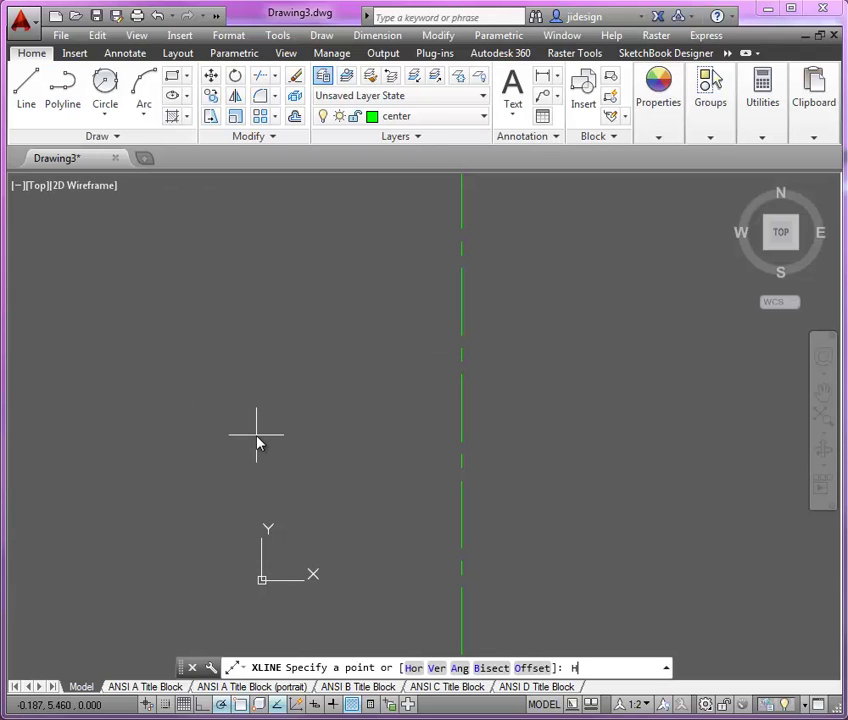
key(Return)
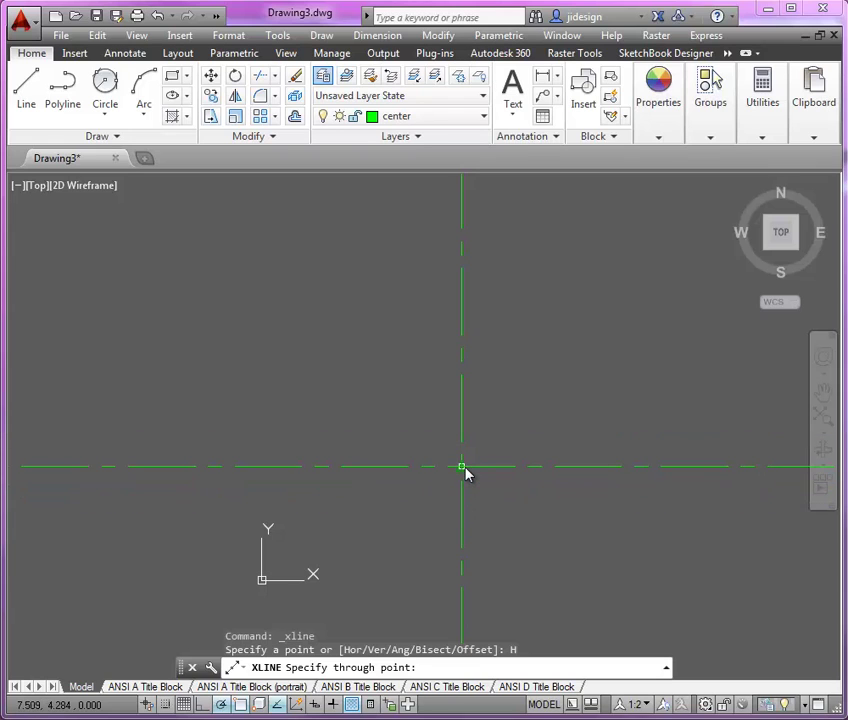
click(462, 467)
key(Return)
Draw a construction line at 60 degrees through the intersection of the vertical and horizontal centerlines
middle_drag(402, 399, 331, 456)
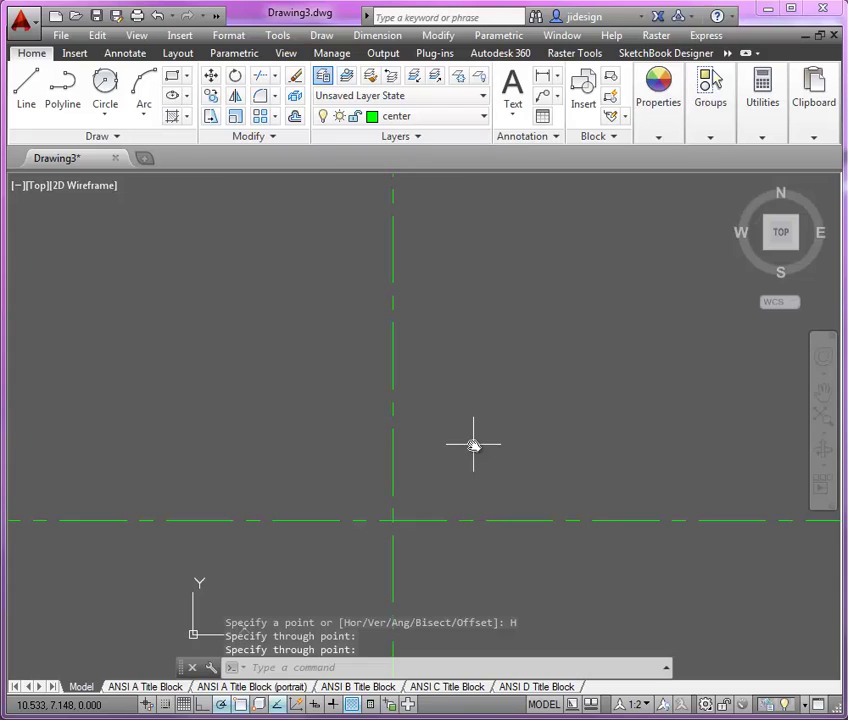
text(XL)
key(Return)
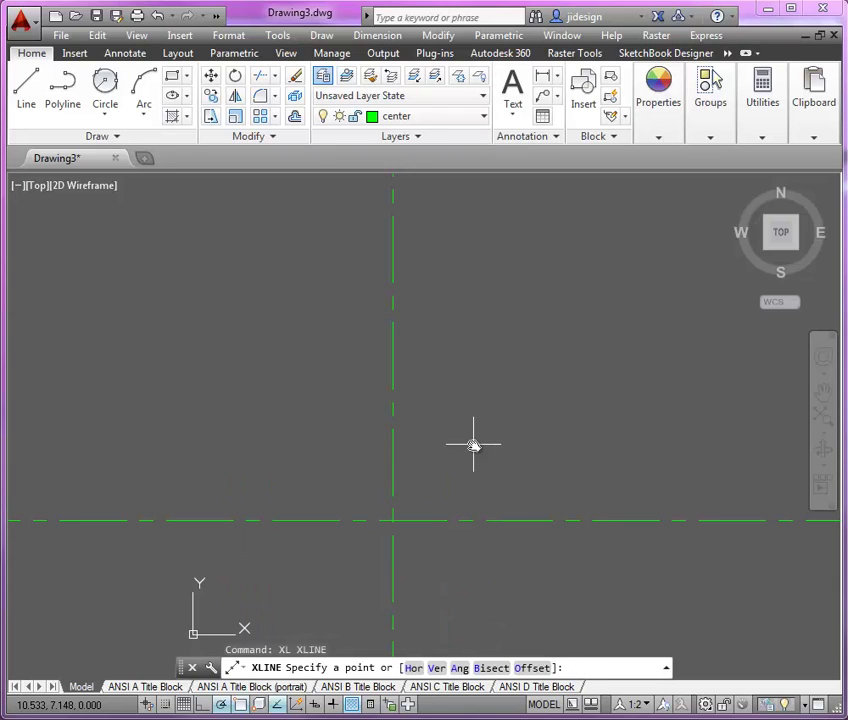
text(A)
key(Return)
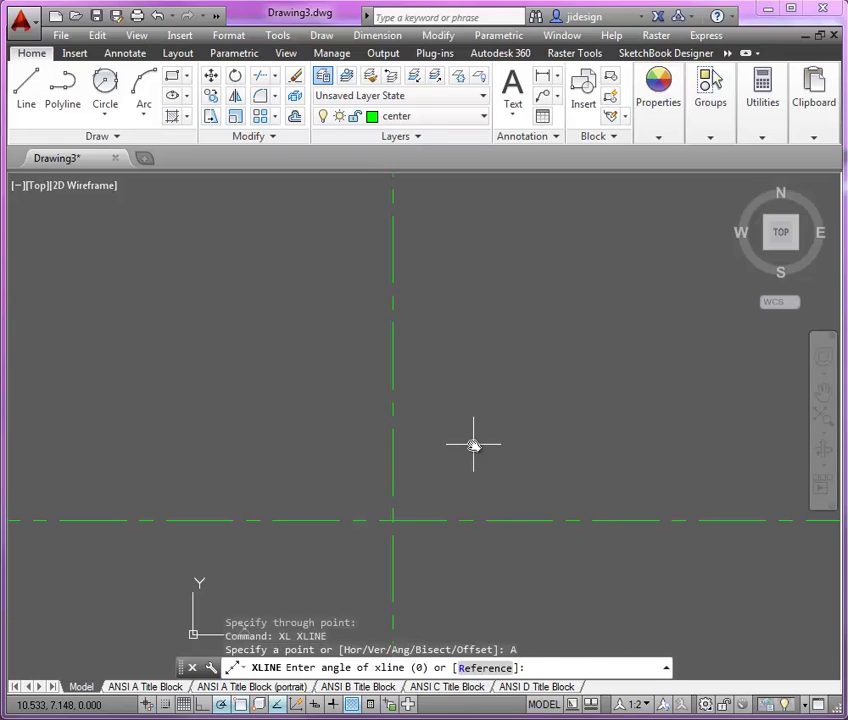
text(60)
key(Return)
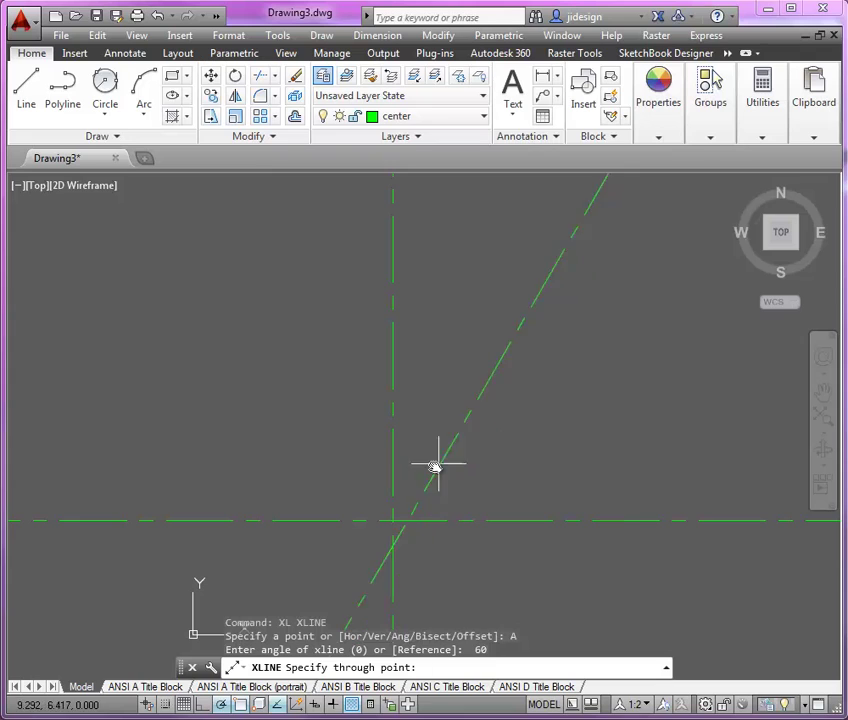
click(393, 520)
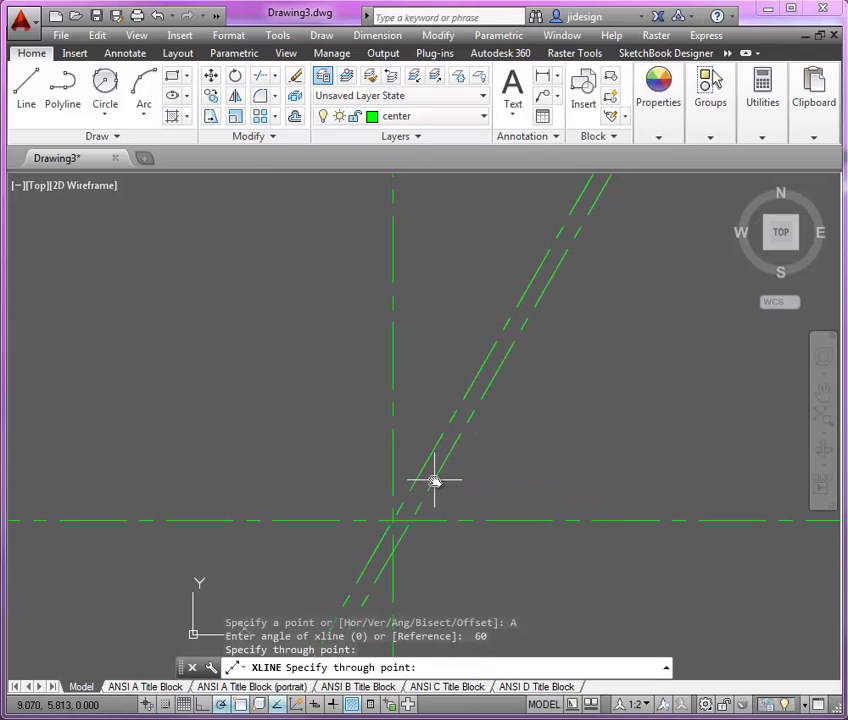
key(Return)
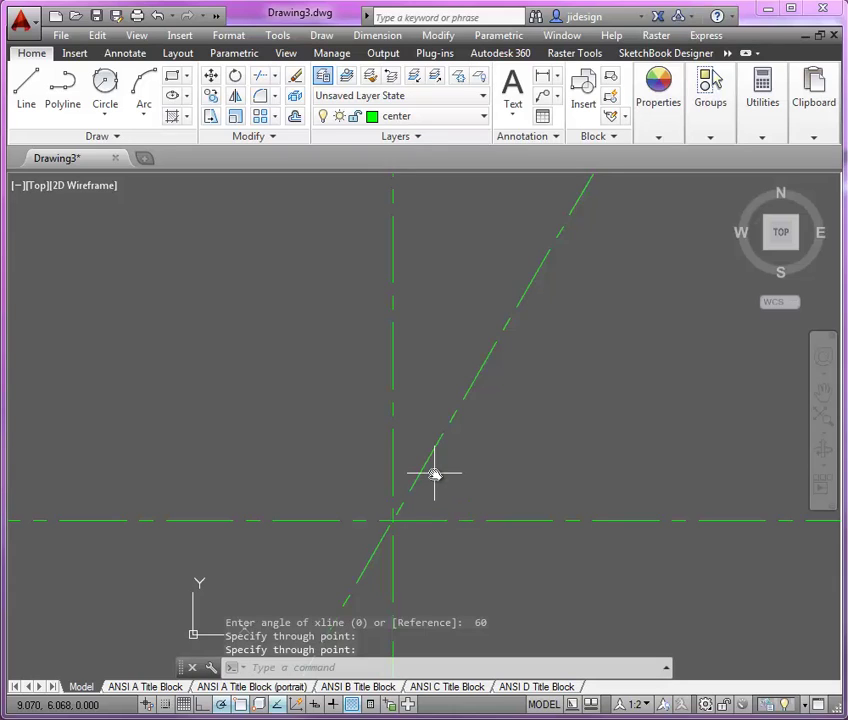
Draw a construction line at 135 degrees through the same centerline intersection
key(Return)
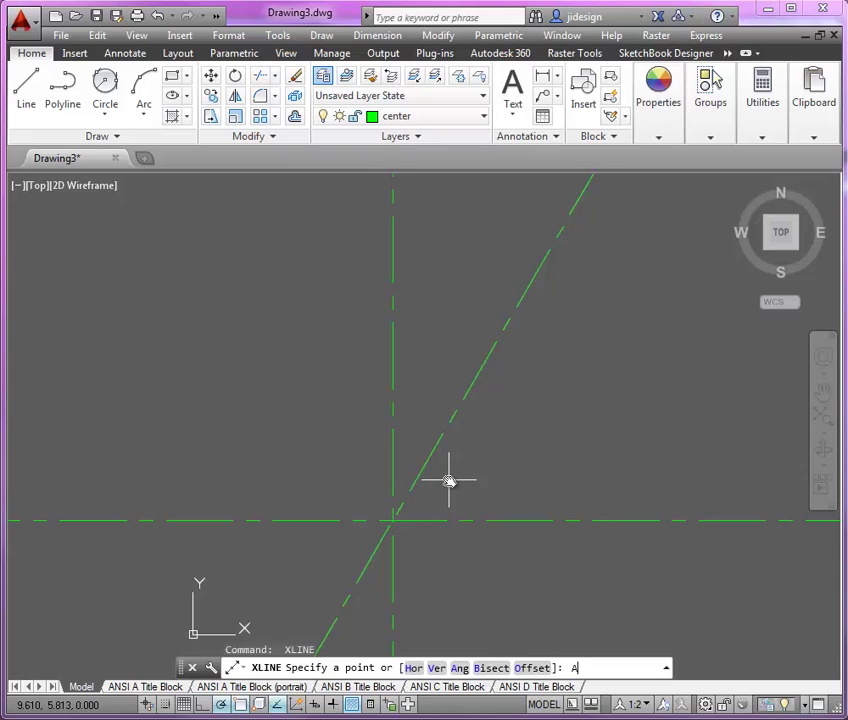
text(A)
key(Return)
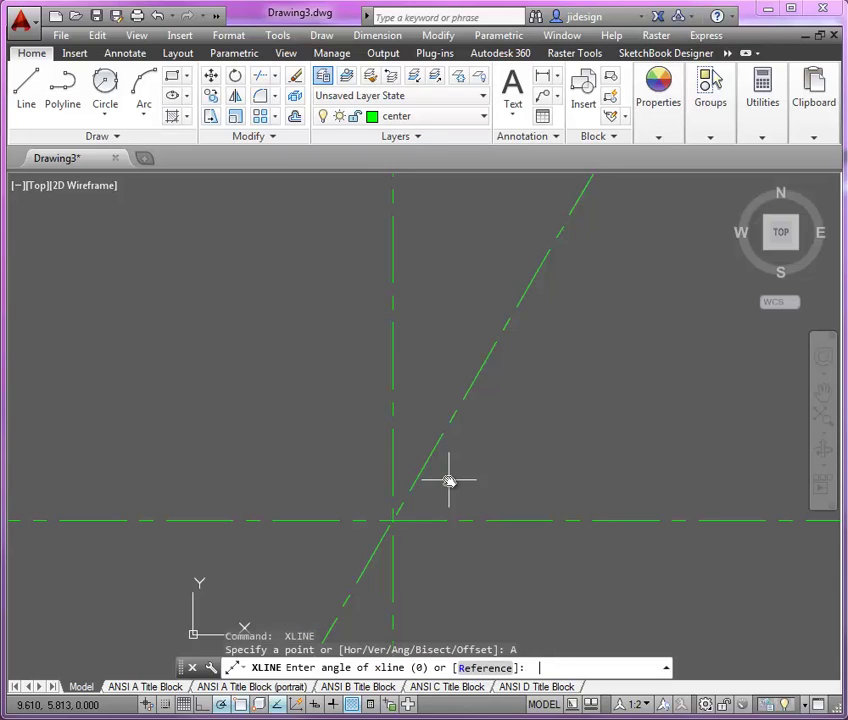
text(135)
key(Return)
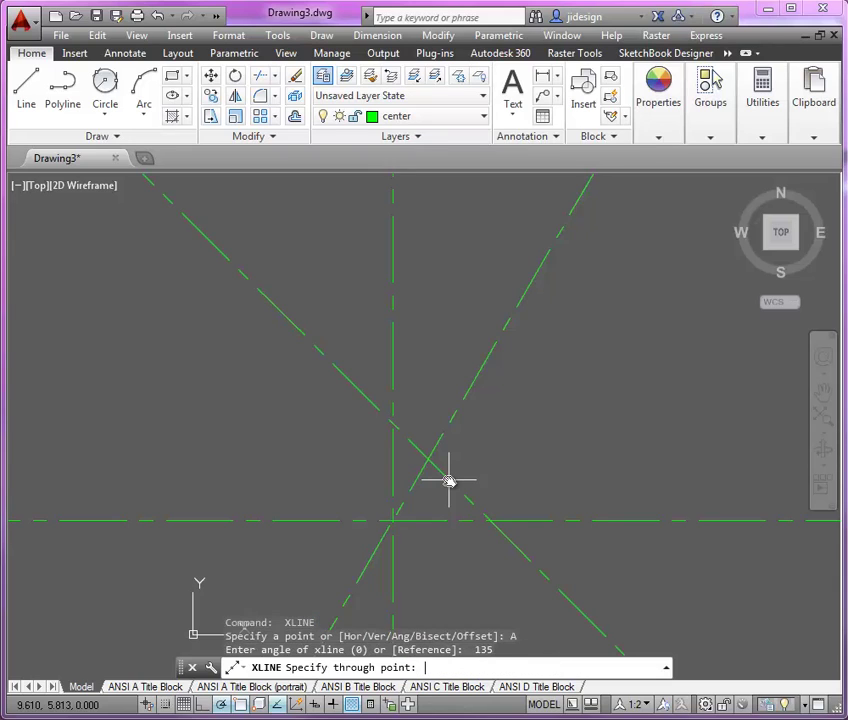
click(392, 519)
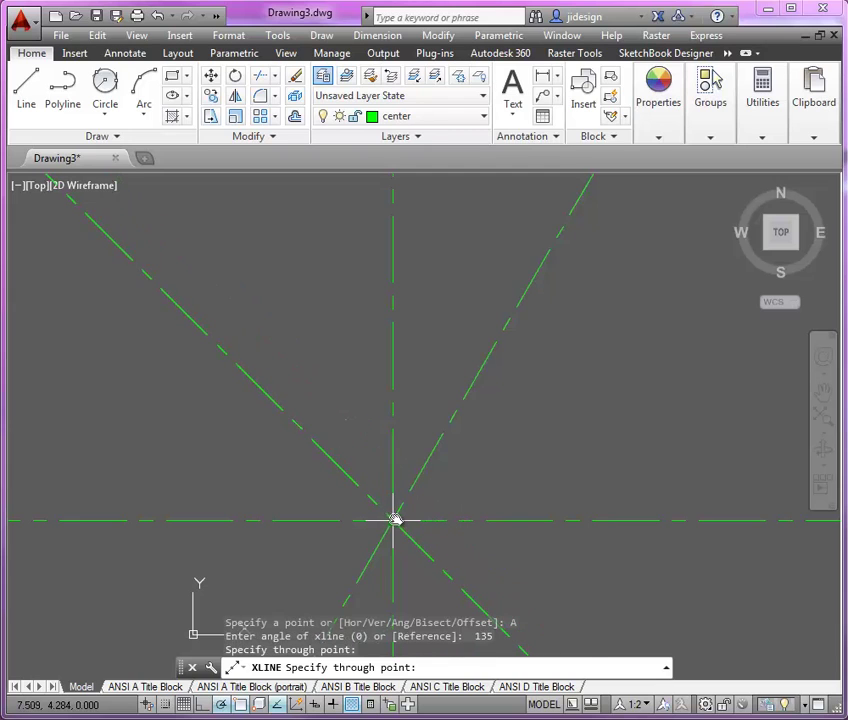
key(Return)
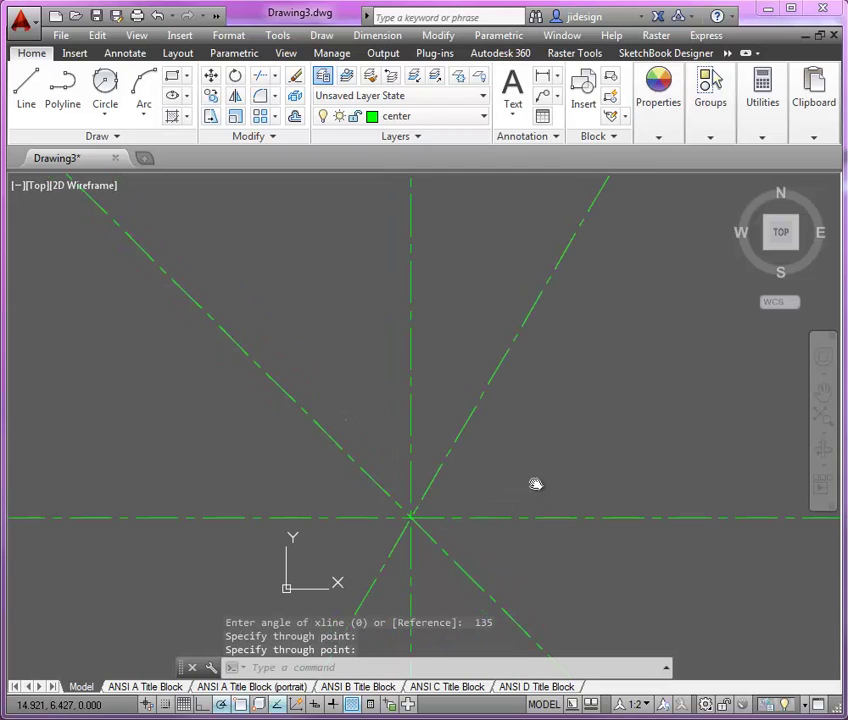
Check the radius in the reference PDF and draw a center-layer circle of radius 6 at the centerline intersection
middle_drag(536, 485, 553, 505)
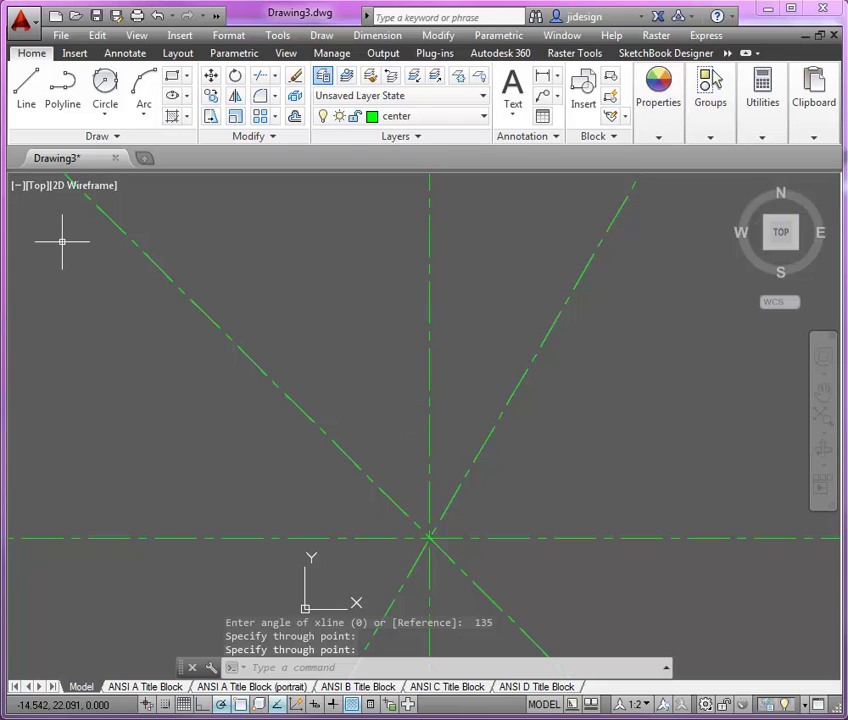
key(alt+Tab)
drag(112, 61, 232, 48)
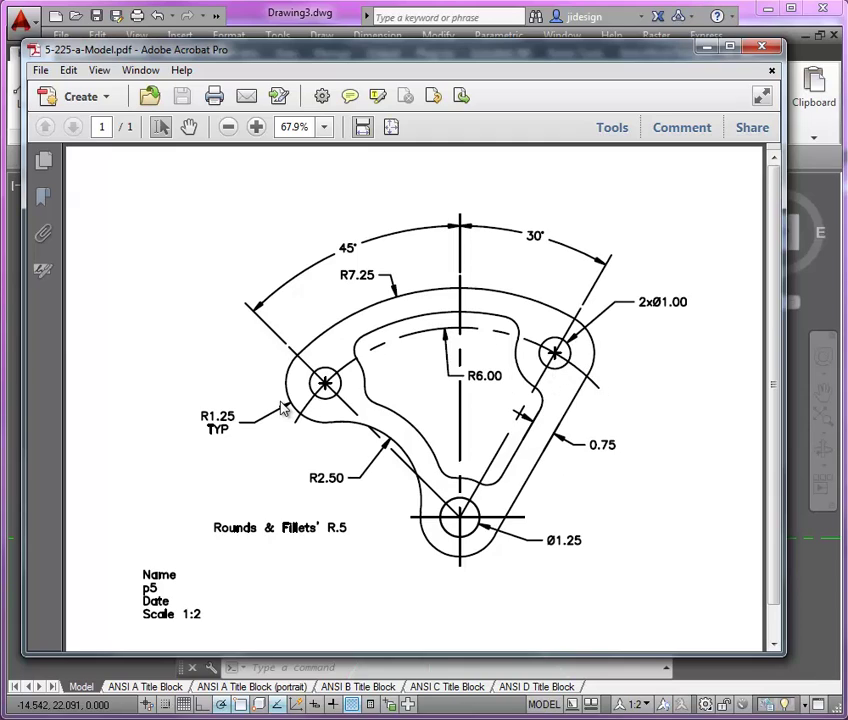
click(707, 46)
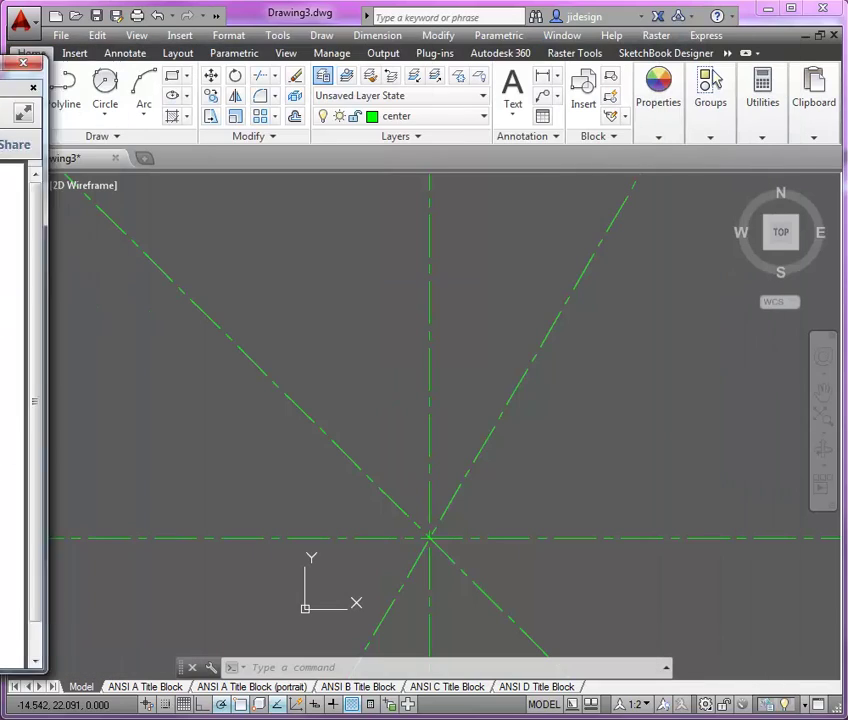
click(121, 122)
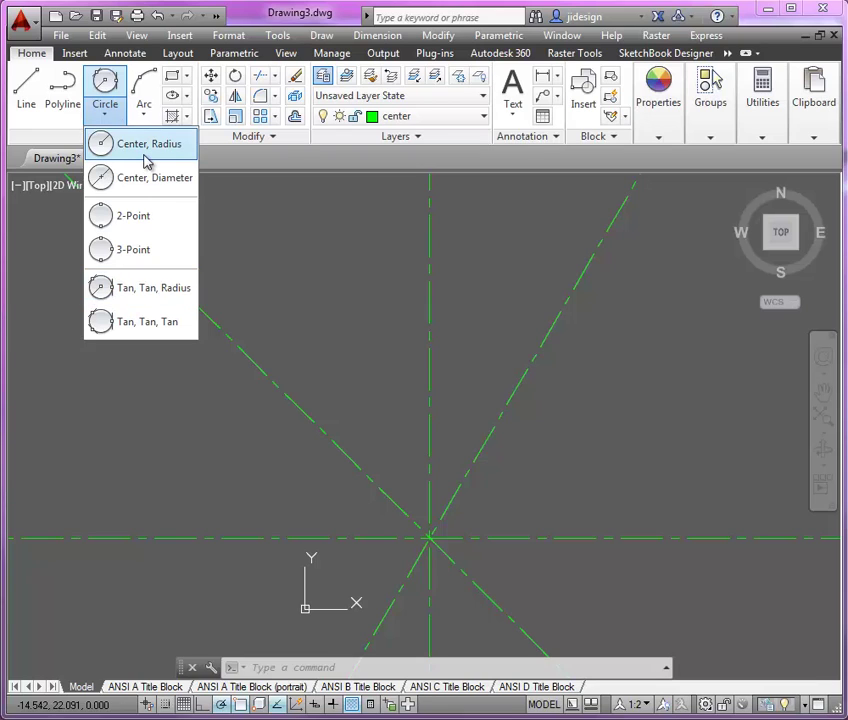
click(146, 145)
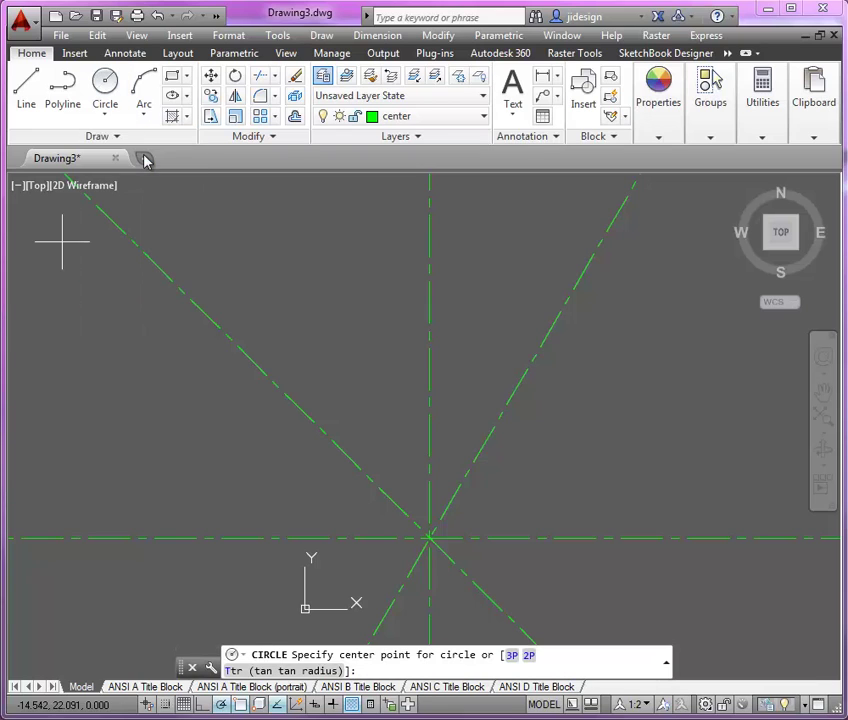
click(430, 541)
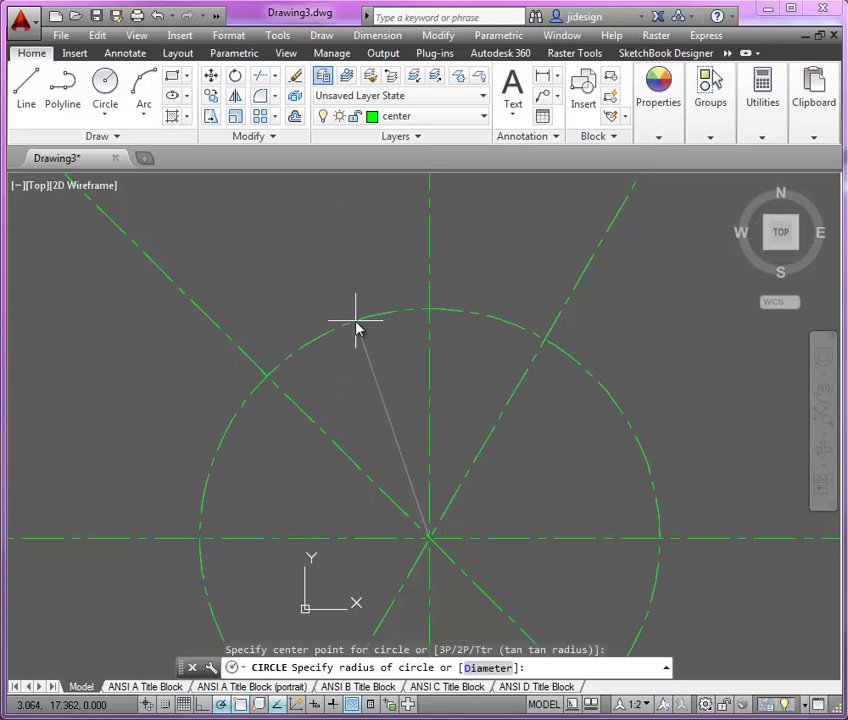
key(Return)
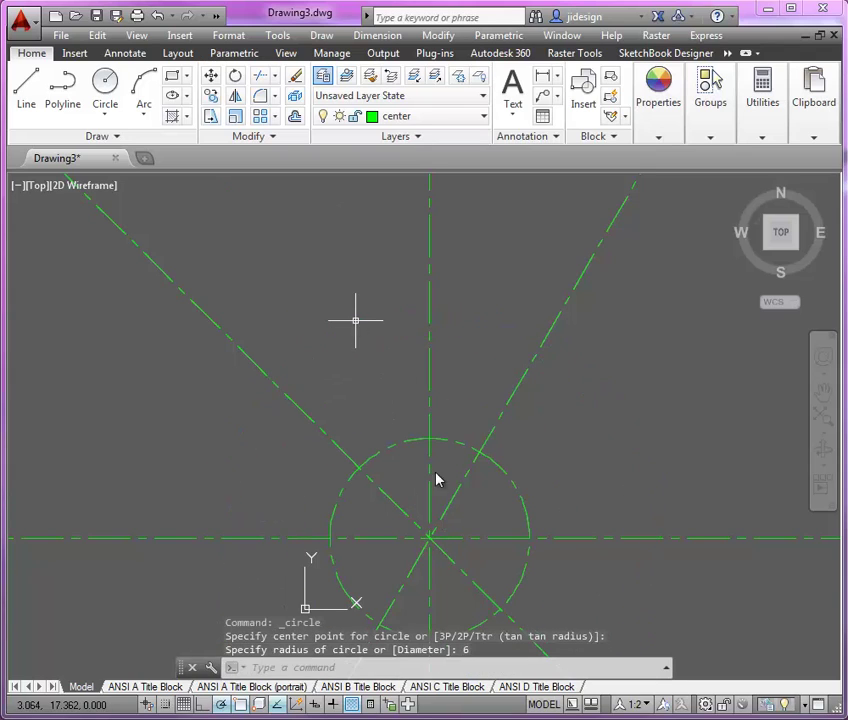
Review the hole diameters and arc radii in the 5-225-a-Model.pdf reference drawing
scroll(445, 566, up, 4)
scroll(460, 555, down, 3)
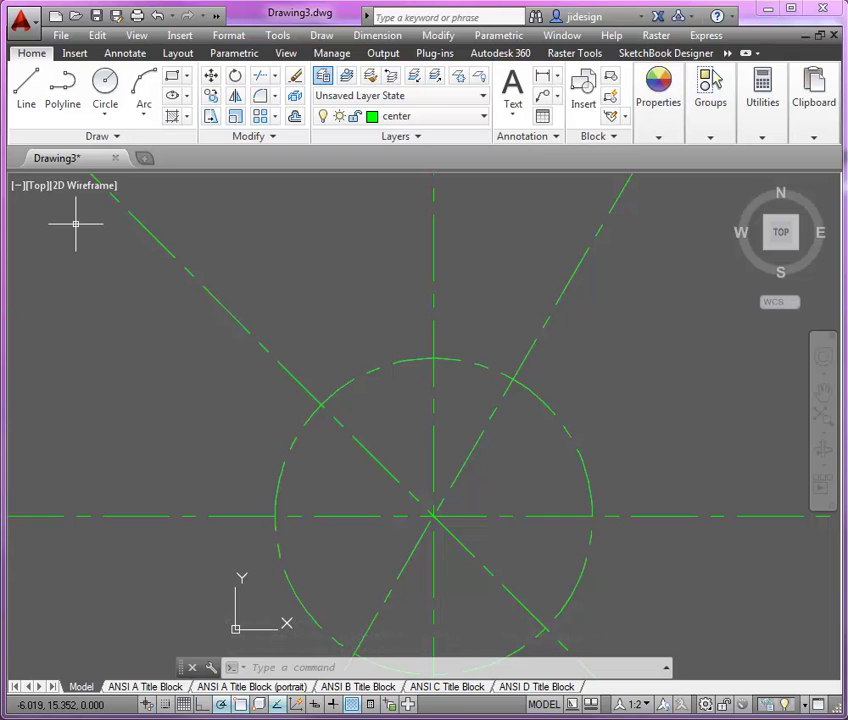
drag(0, 70, 519, 66)
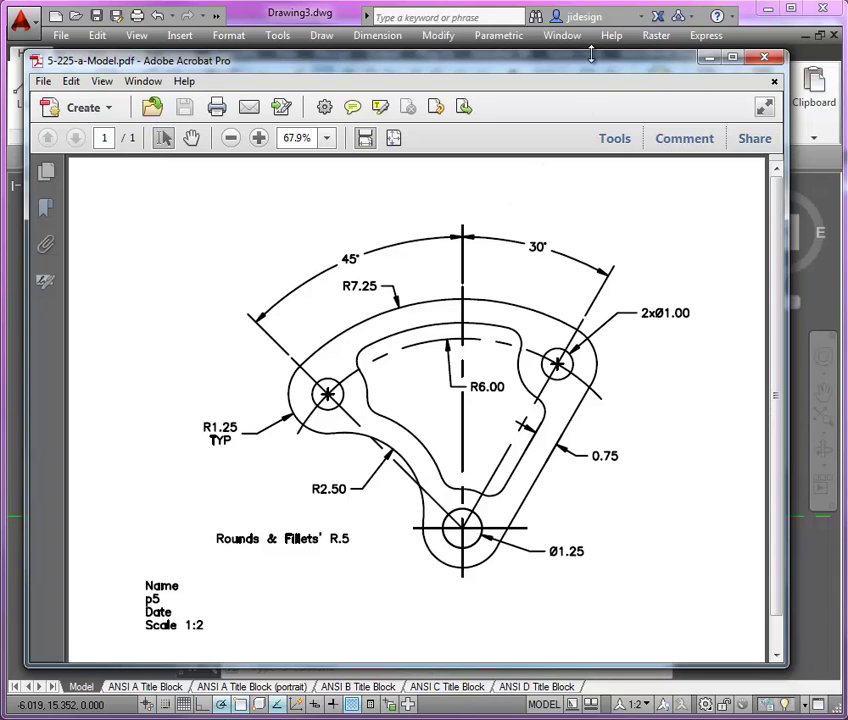
drag(593, 70, 0, 70)
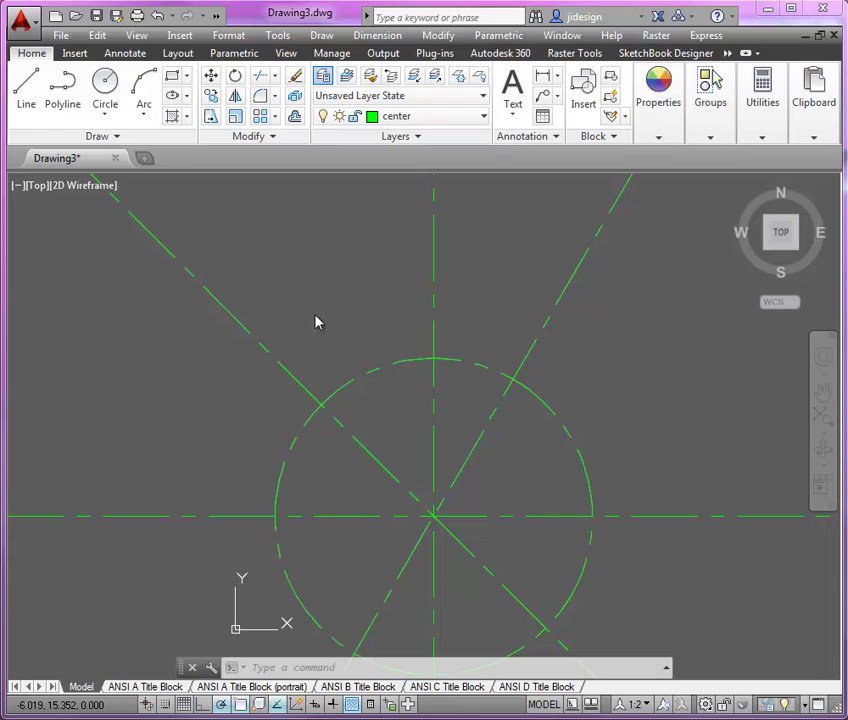
Make OBJECT the current layer and draw a circle of radius 1.25 at the intersection of the centerlines
middle_drag(464, 418, 490, 392)
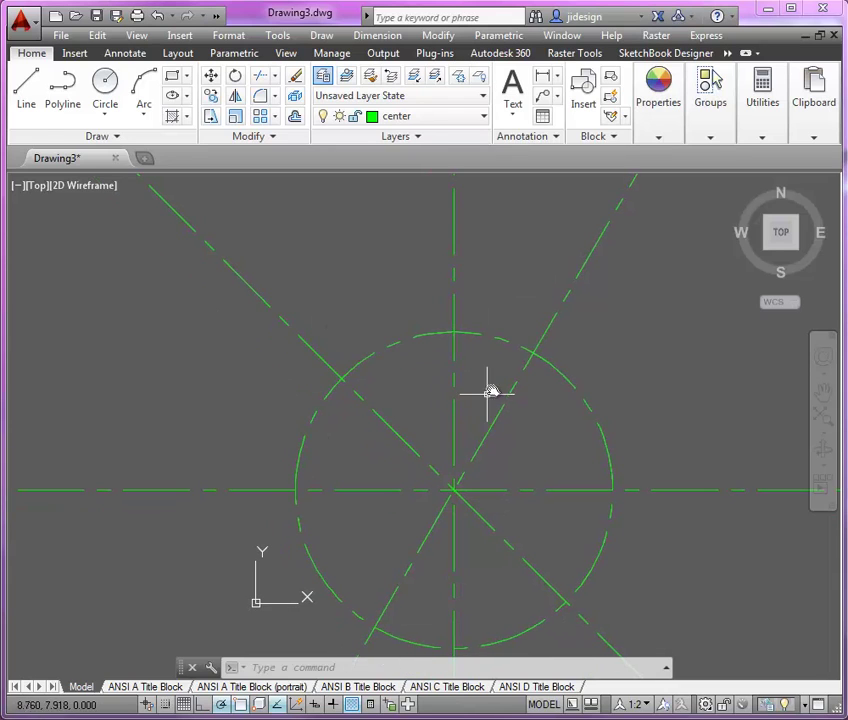
scroll(464, 479, up, 4)
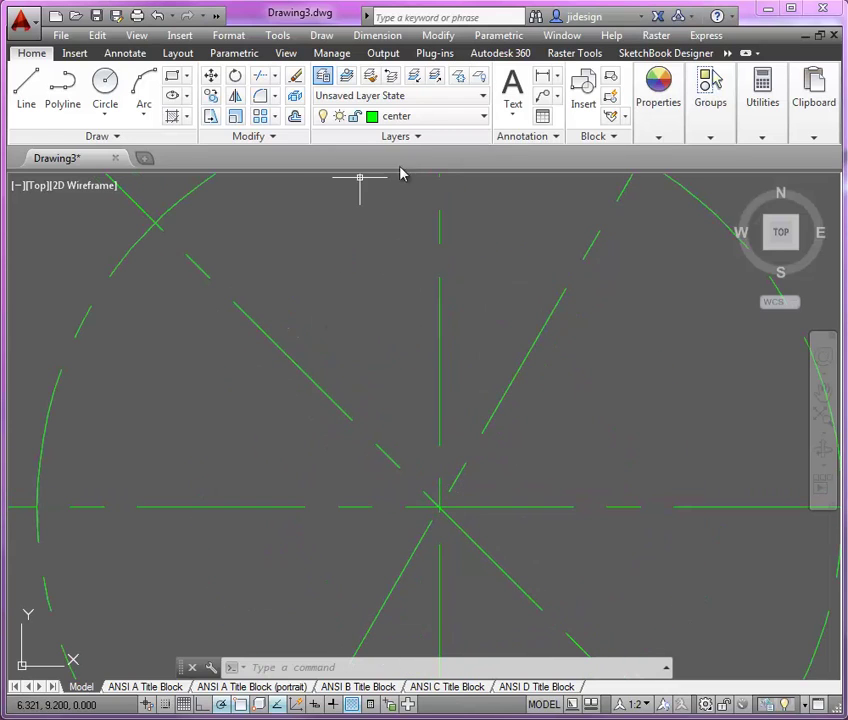
click(464, 121)
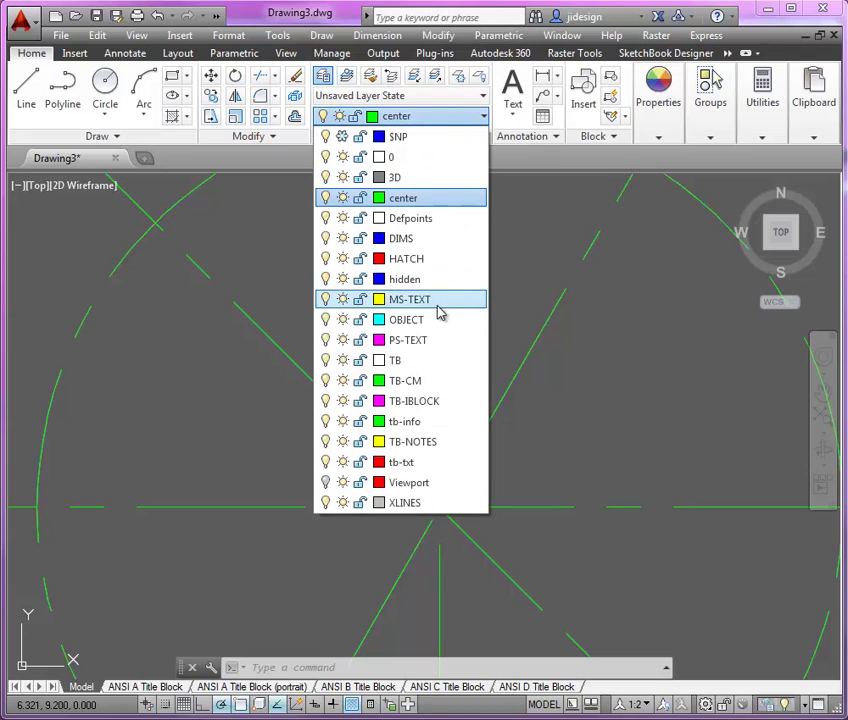
click(428, 321)
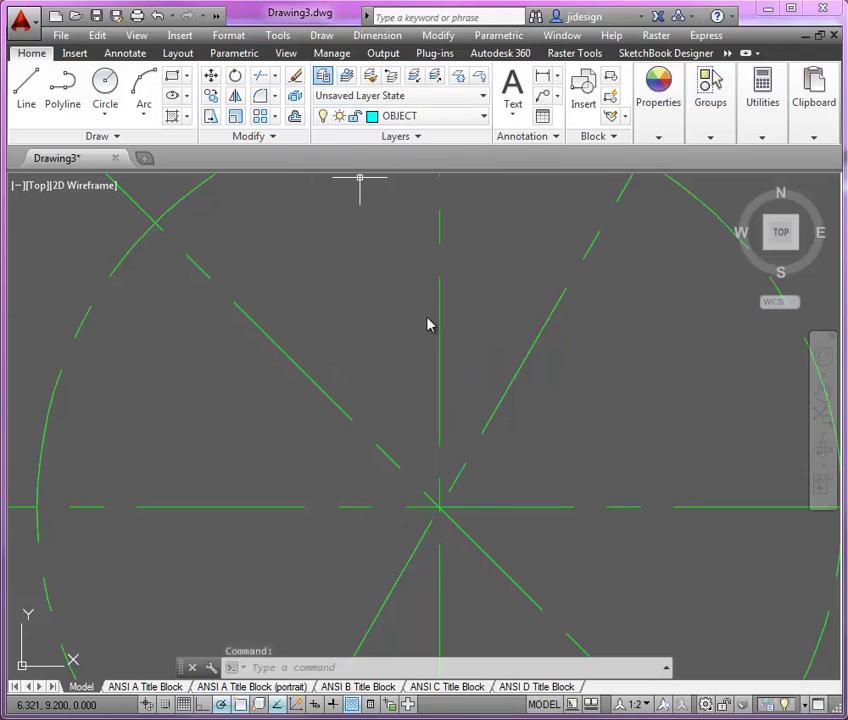
click(117, 93)
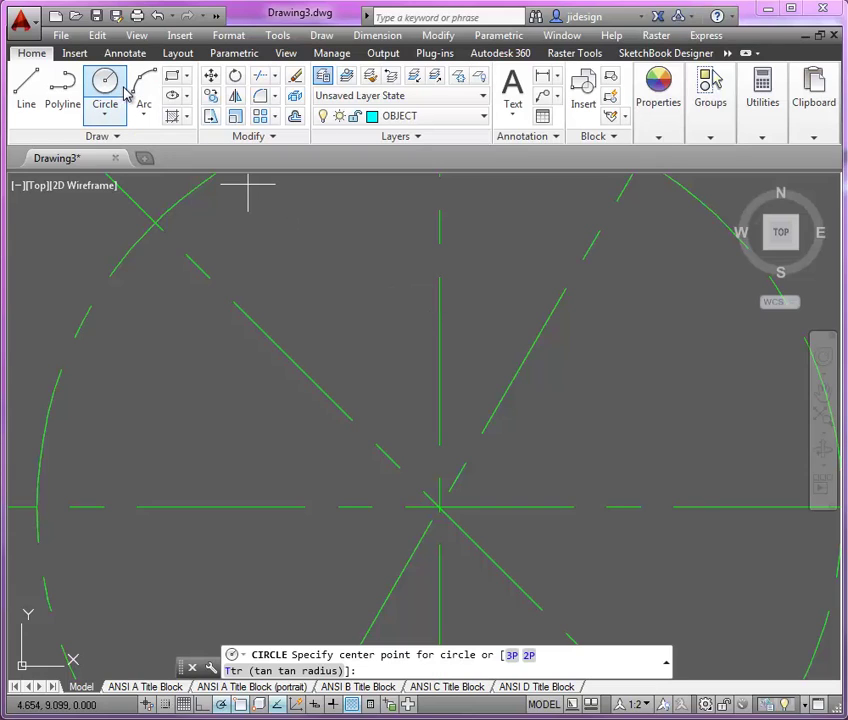
click(440, 510)
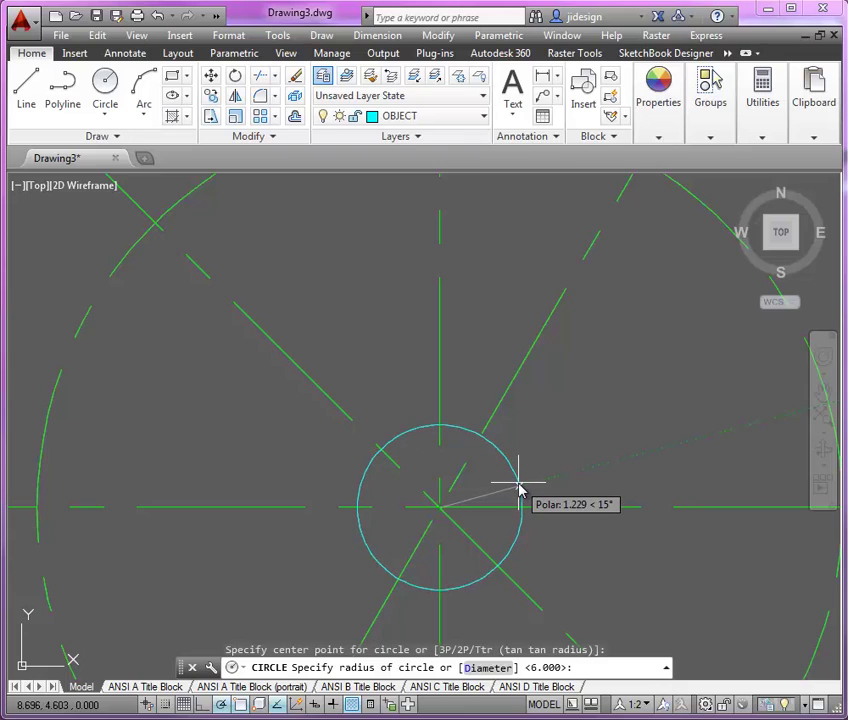
text(1.25)
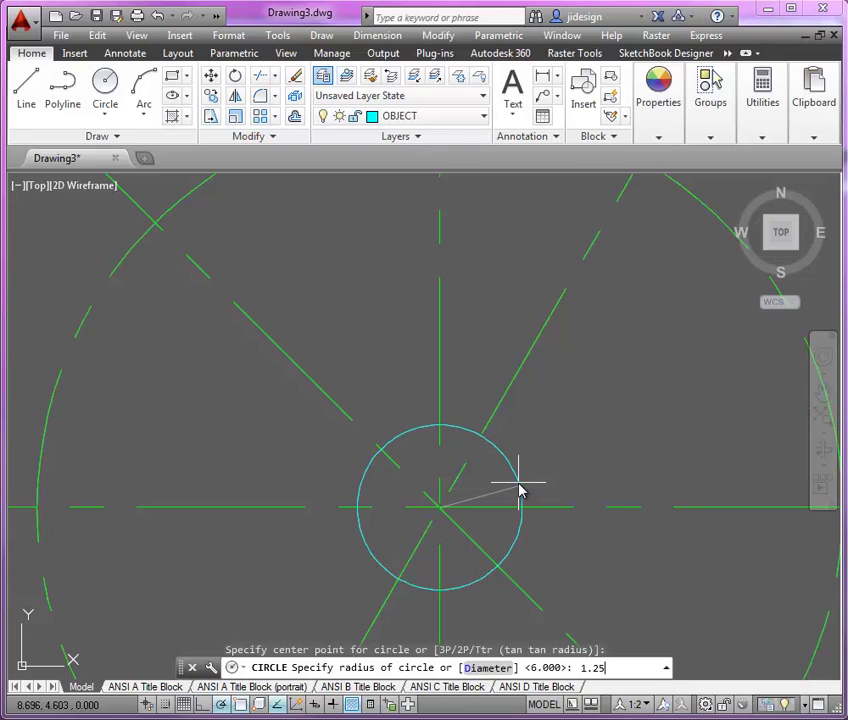
key(Return)
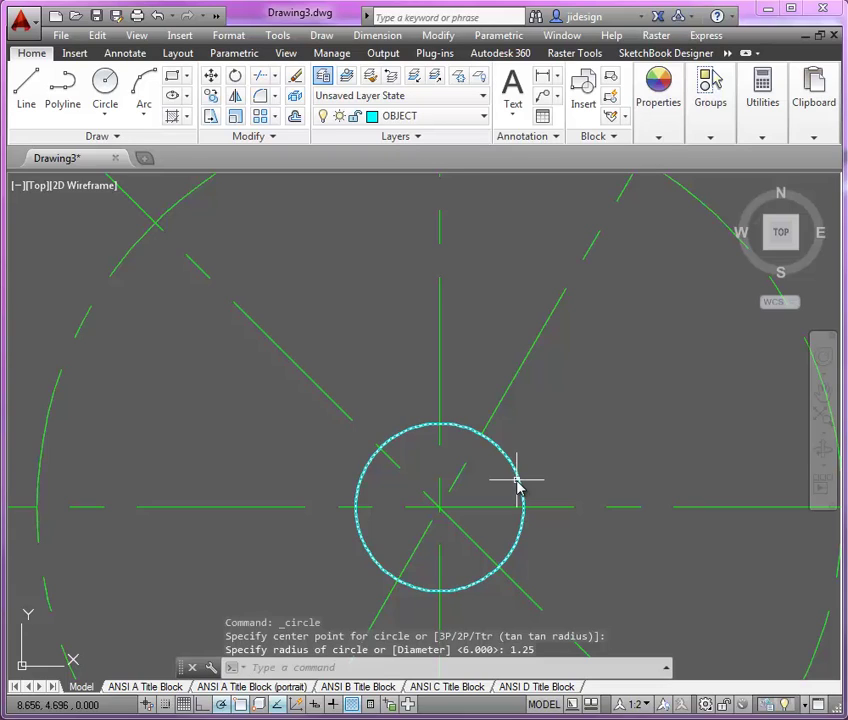
Draw a concentric circle with a diameter of 1.25 inside the radius 1.25 circle at the centerline intersection
click(108, 84)
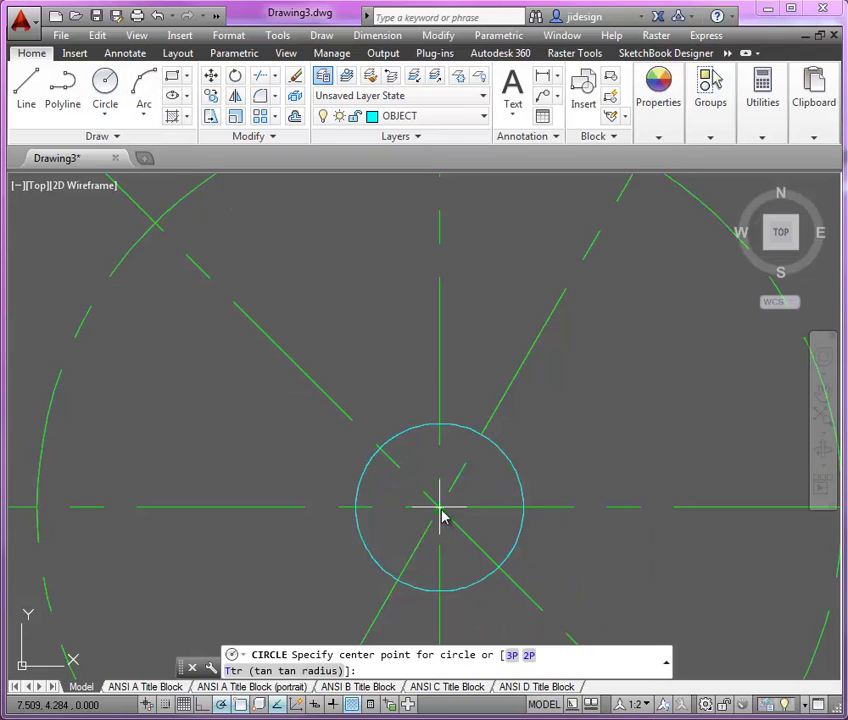
click(440, 508)
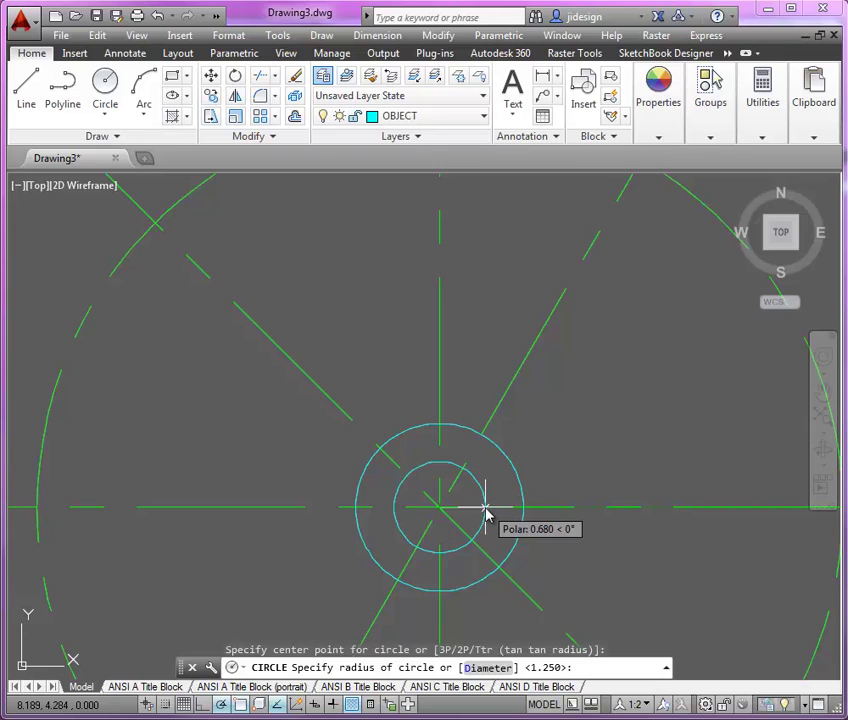
text(D)
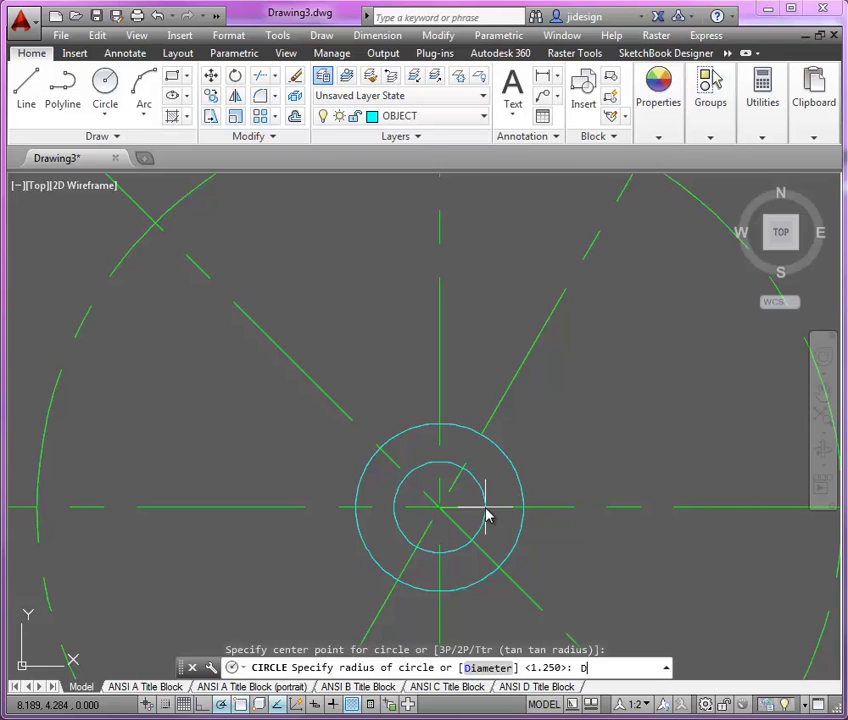
key(Return)
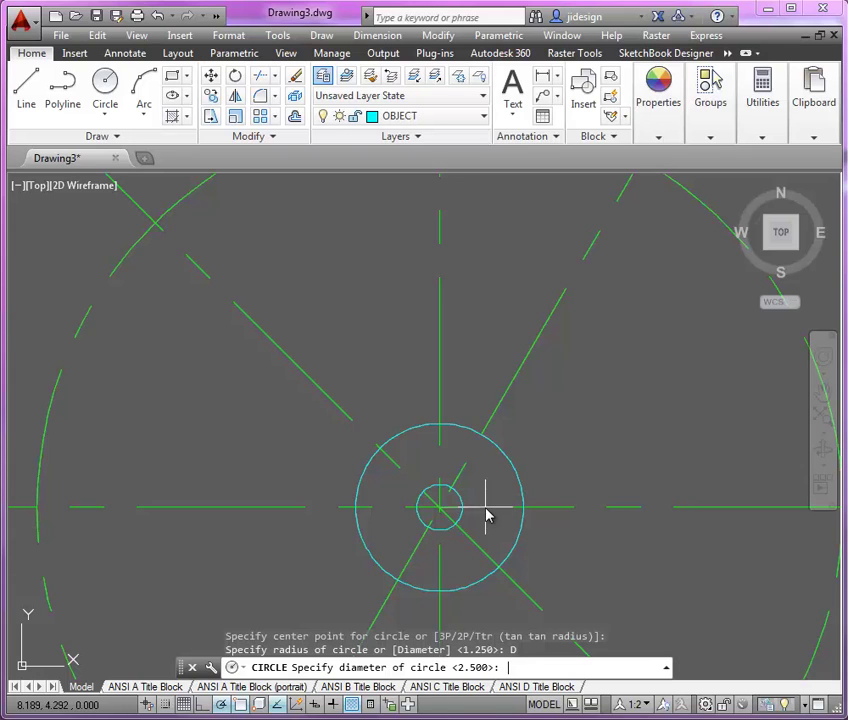
key(Return)
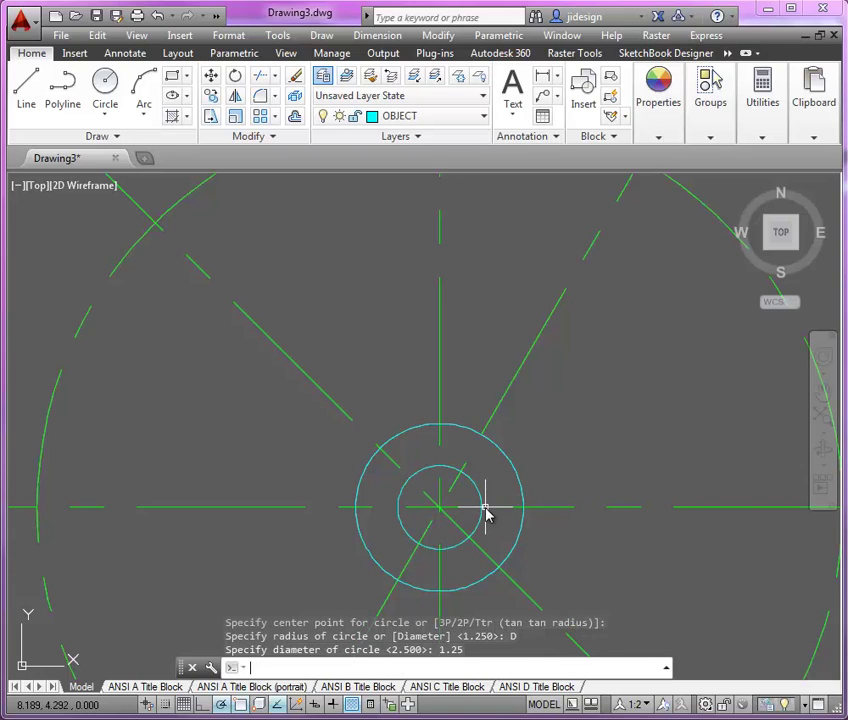
Copy both concentric circles from their center to where the 60 and 135 degree centerlines cross the radius 6 center circle
scroll(483, 510, down, 3)
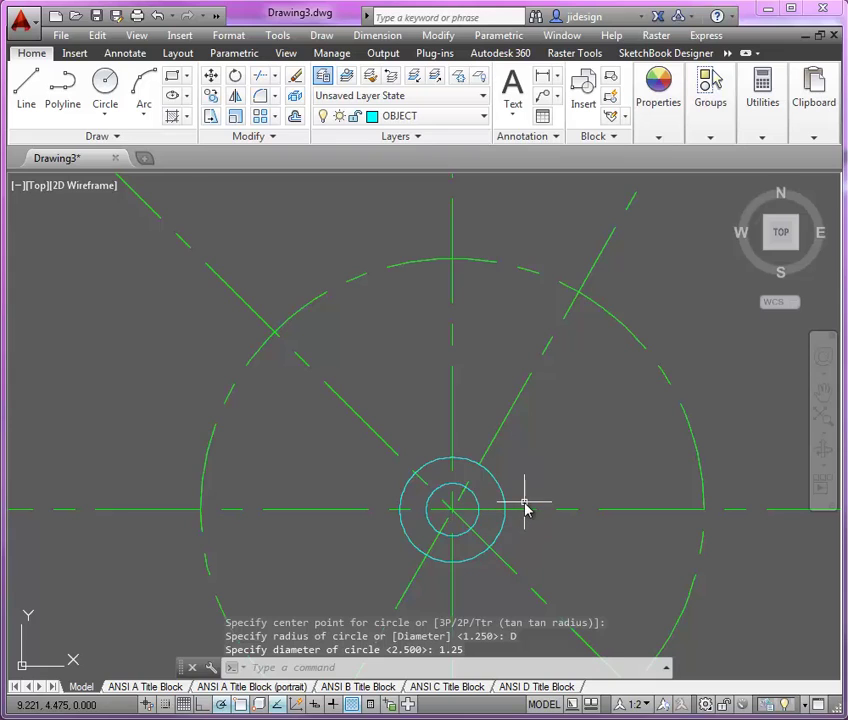
scroll(525, 508, up, 3)
click(518, 486)
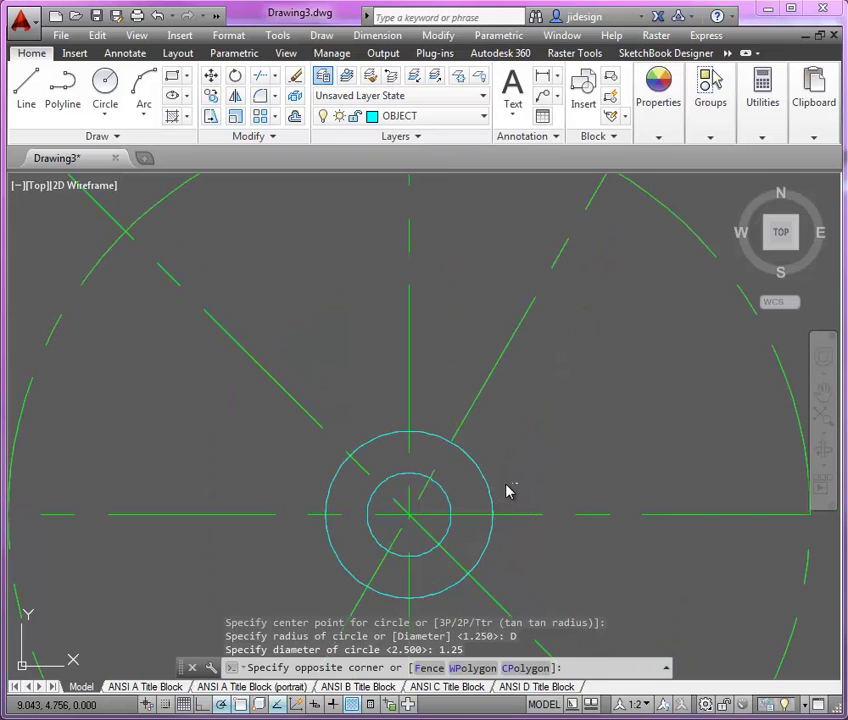
click(449, 513)
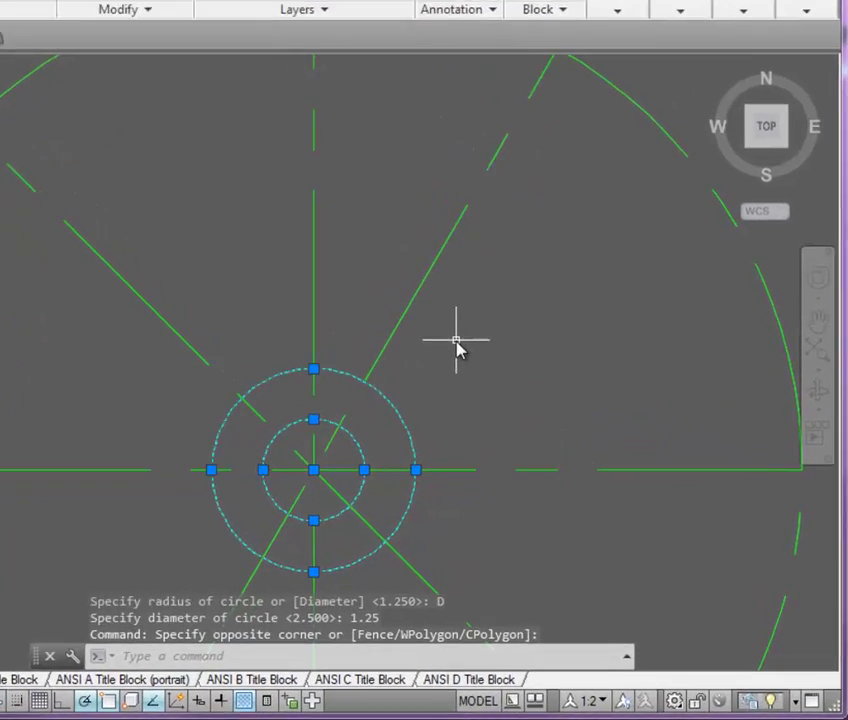
right_click(528, 415)
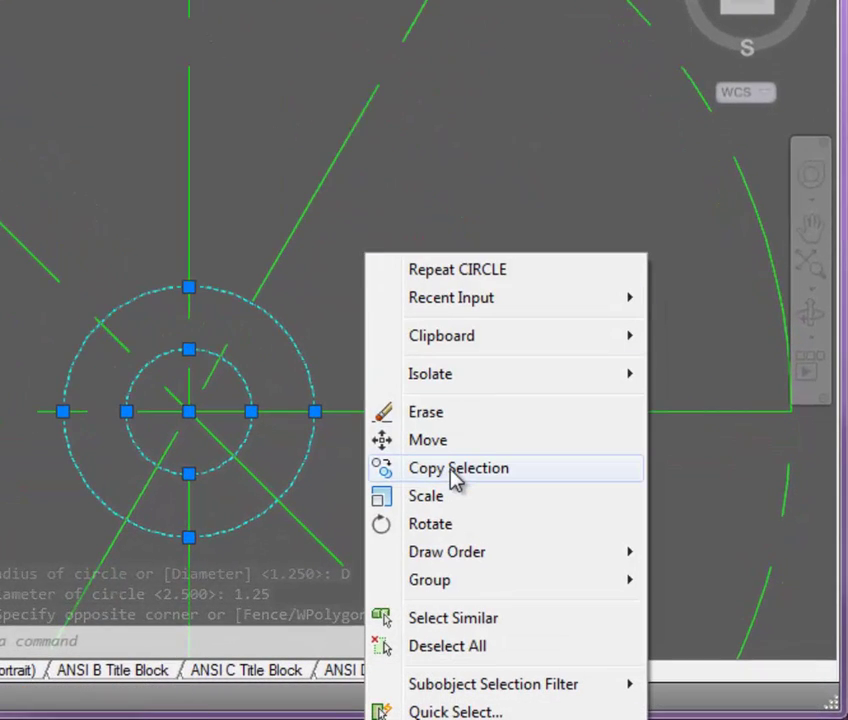
click(450, 473)
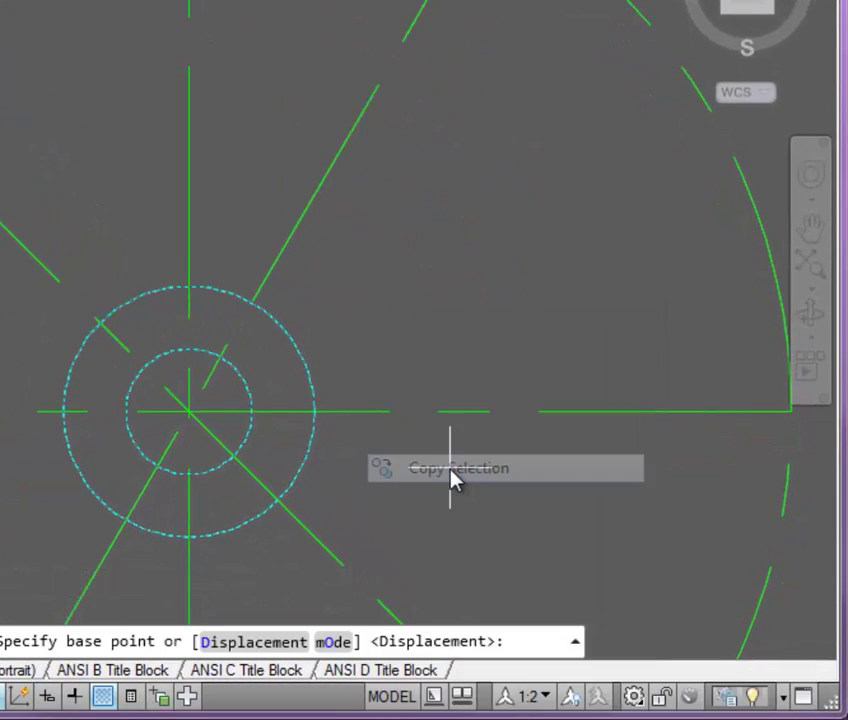
click(189, 411)
scroll(184, 437, down, 2)
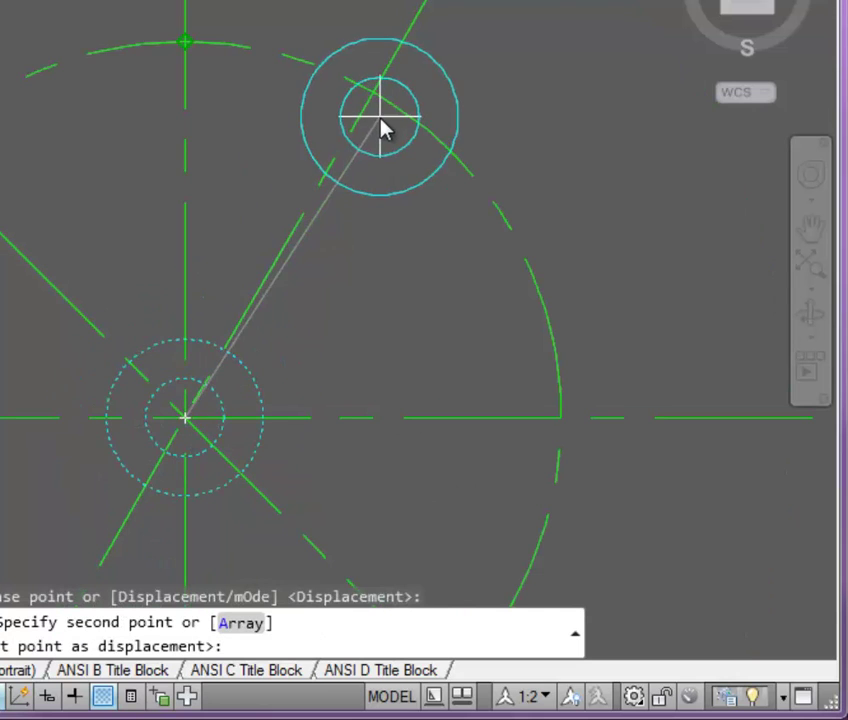
scroll(380, 100, up, 4)
click(365, 72)
scroll(587, 200, down, 4)
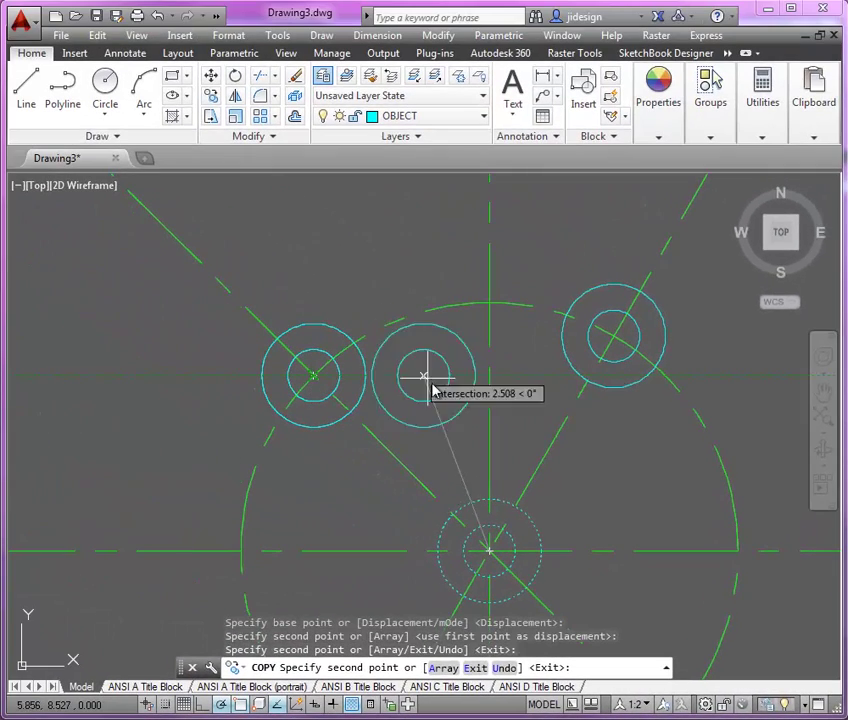
key(Escape)
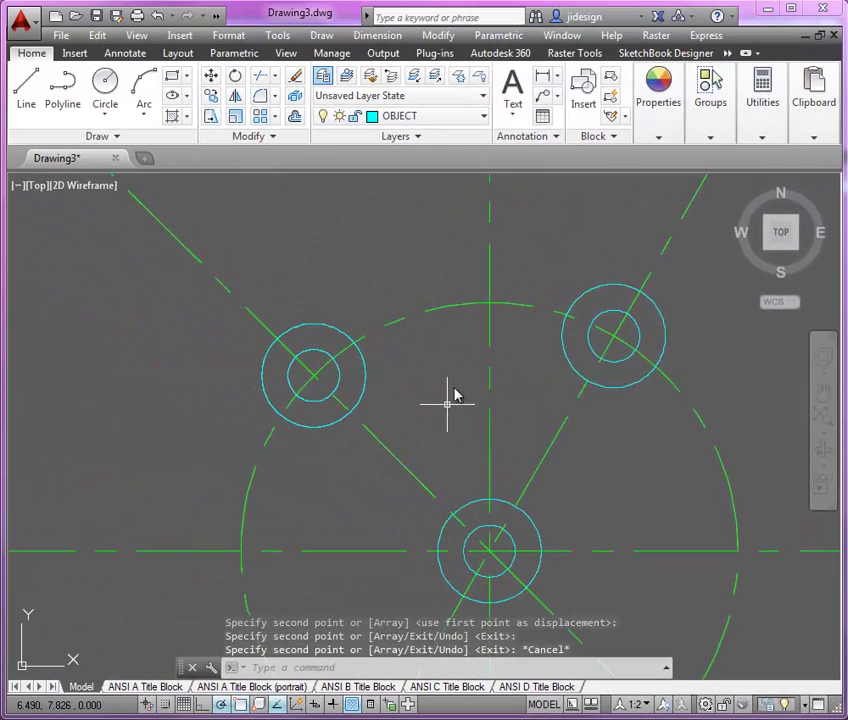
Set the diameter of the inner circles in the two copied pairs to 1.00, then clear the selection
scroll(460, 375, up, 2)
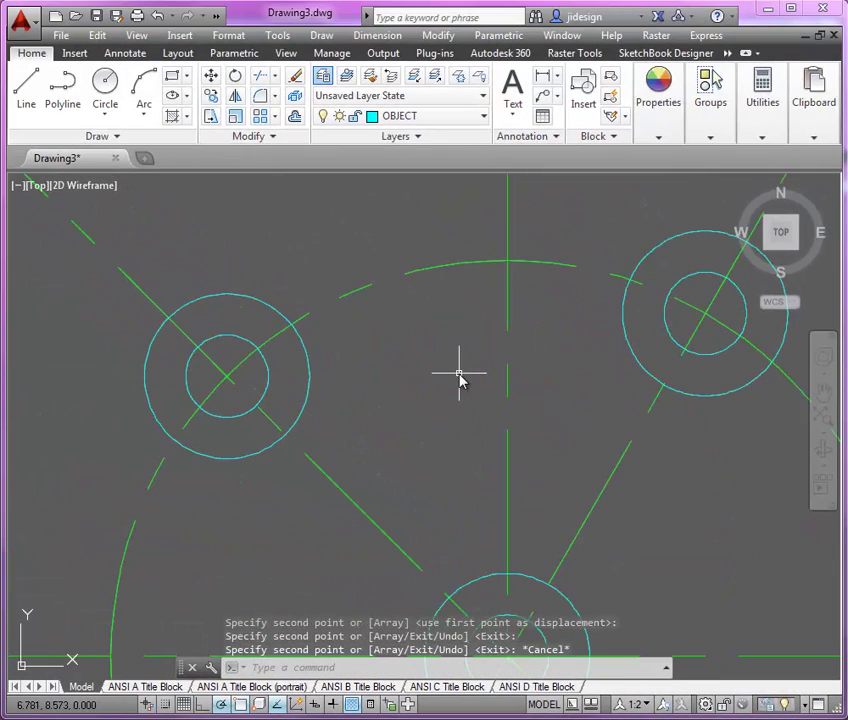
click(268, 386)
click(672, 345)
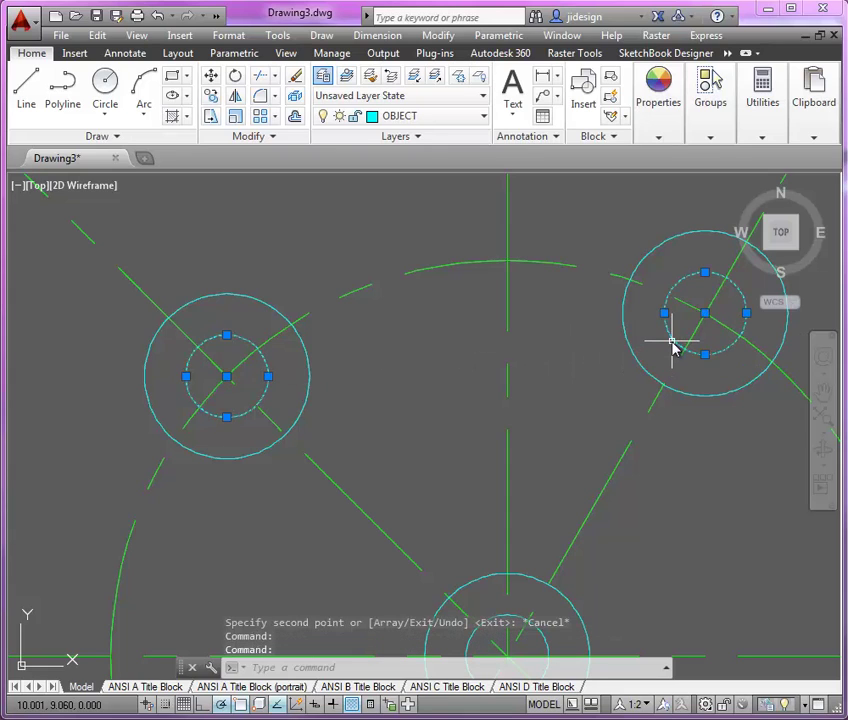
right_click(418, 238)
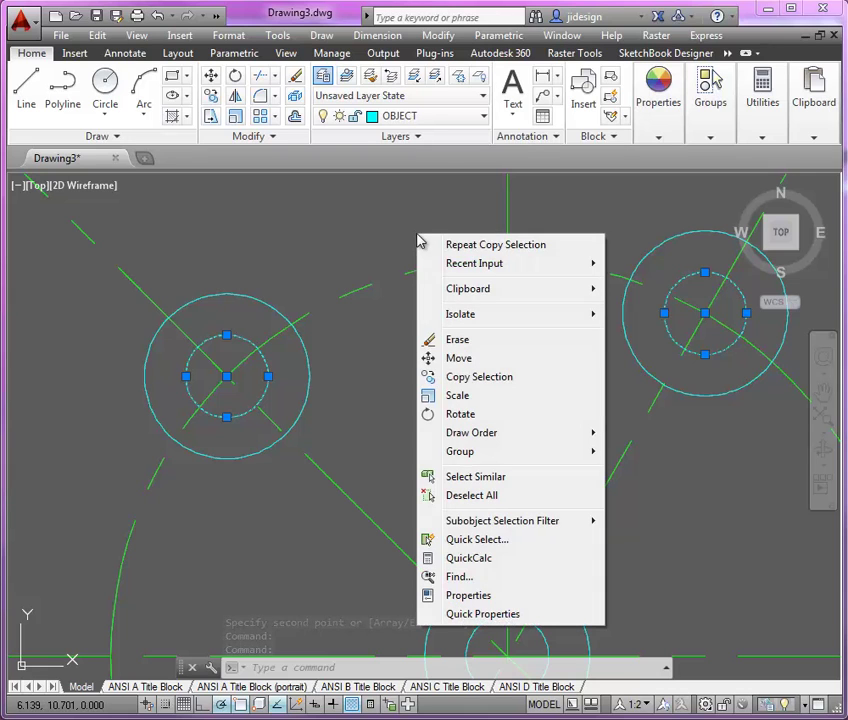
click(470, 596)
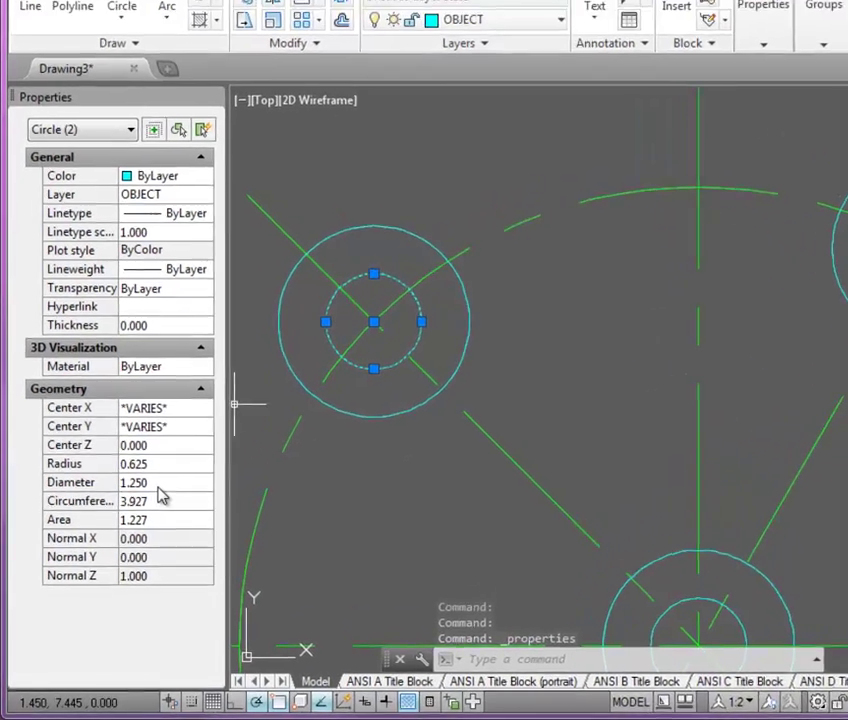
click(137, 516)
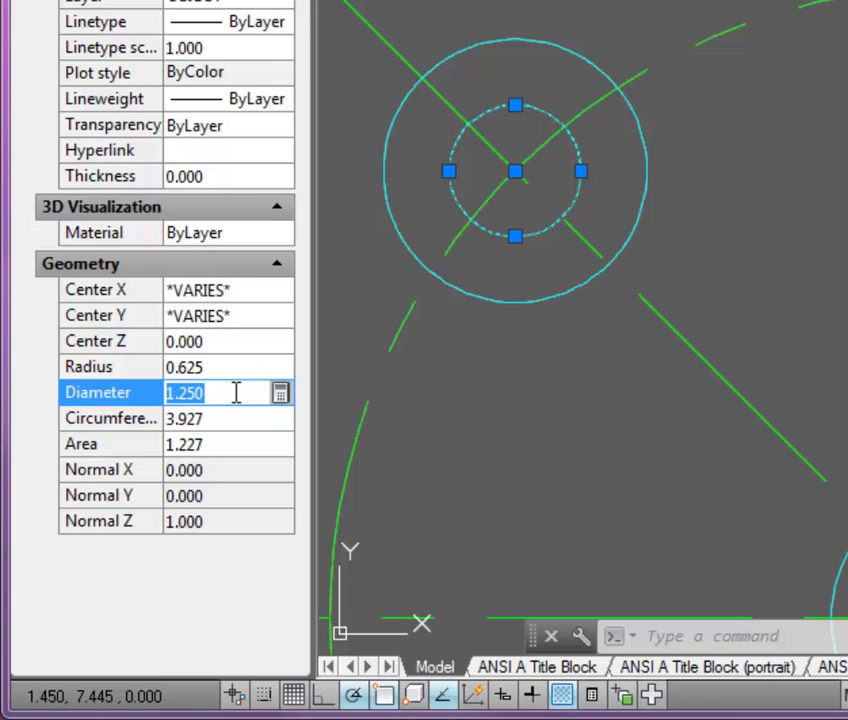
text(1.00)
key(Tab)
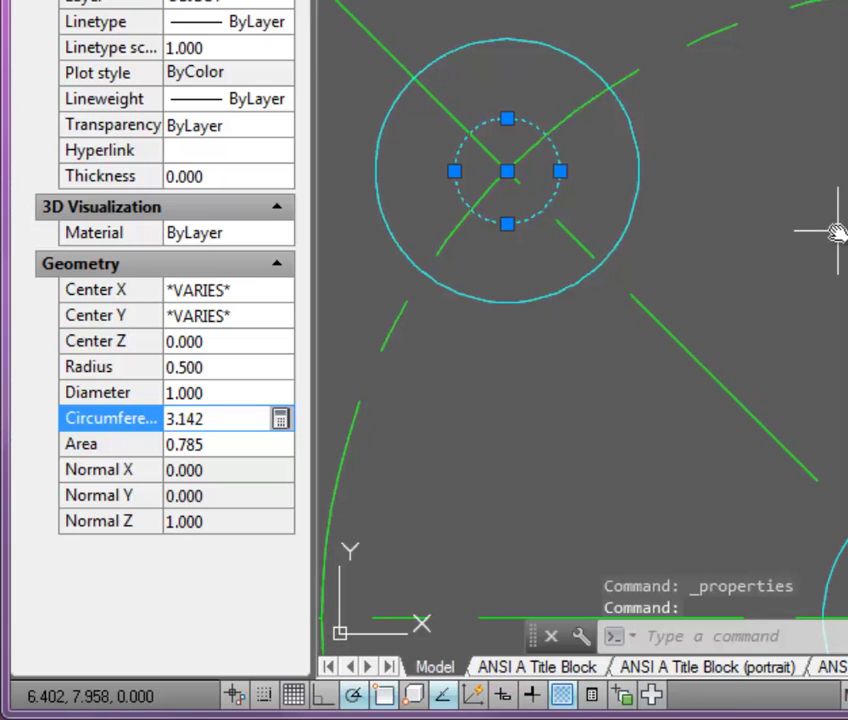
key(ctrl+1)
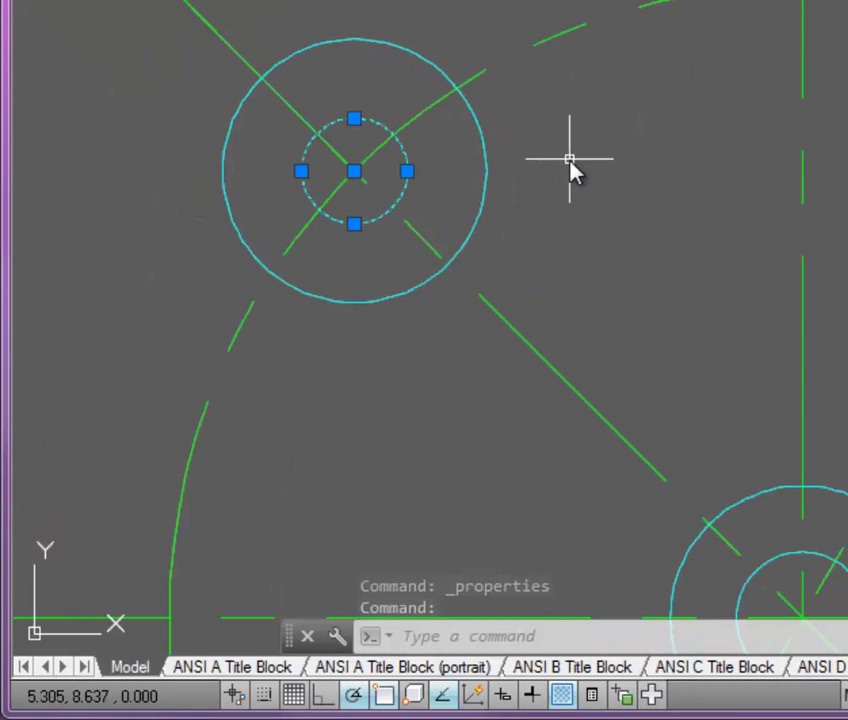
key(Escape)
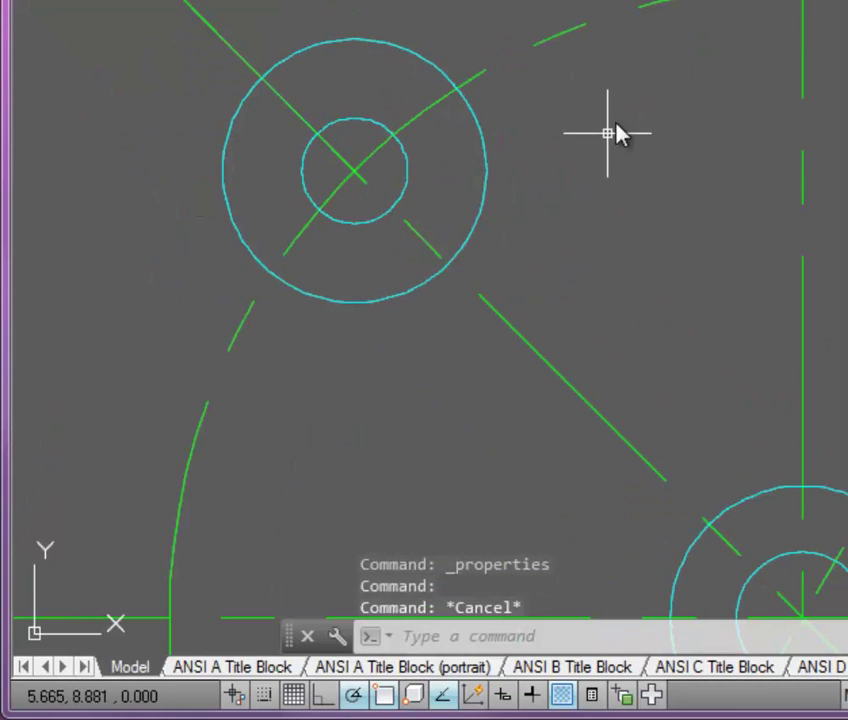
Draw a line tangent to the outer circles of the center pair and the 60 degree pair, on their lower-right side
scroll(660, 60, down, 2)
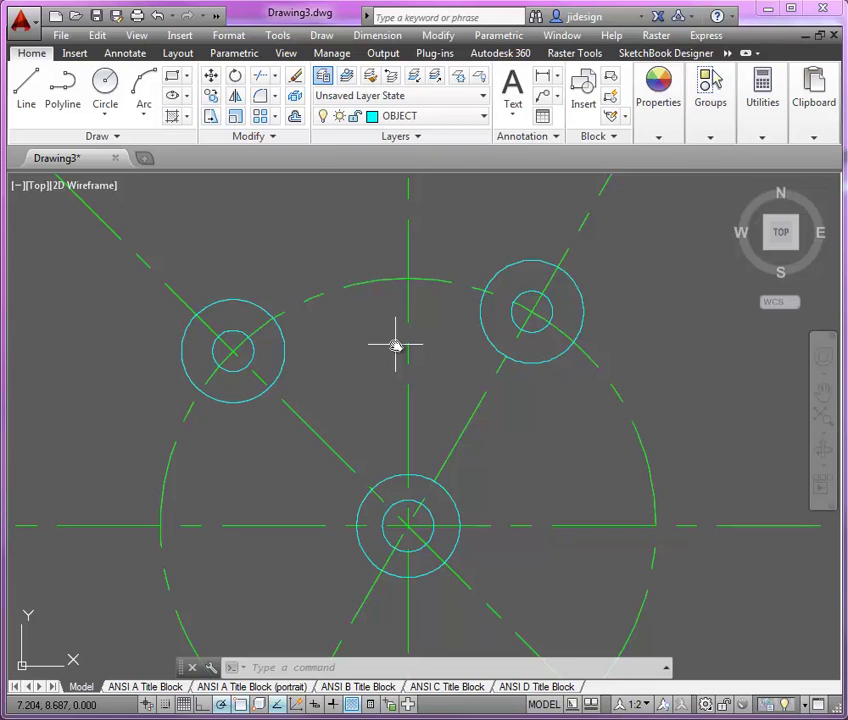
scroll(587, 469, up, 2)
middle_drag(587, 469, 512, 450)
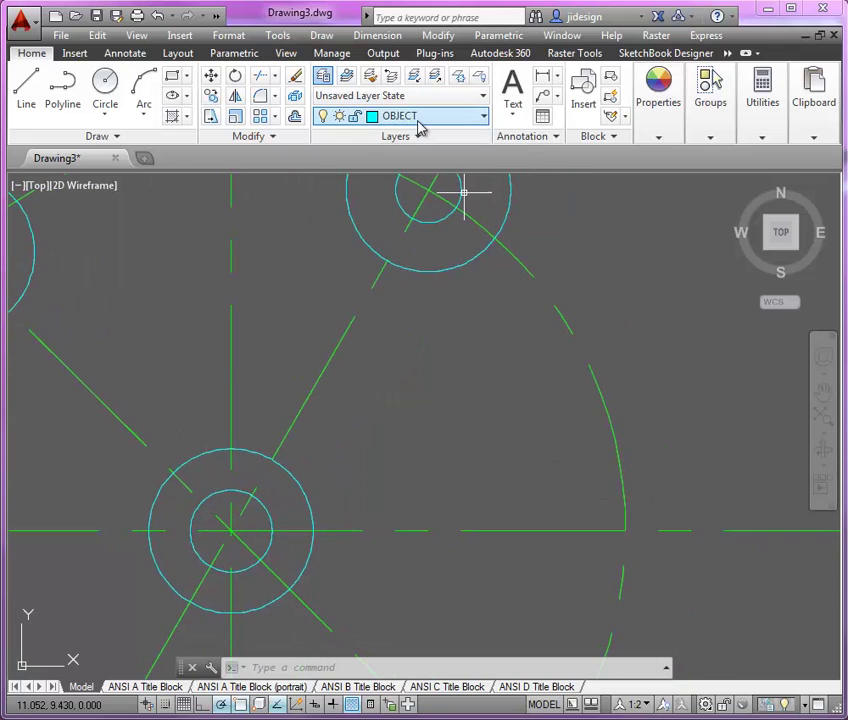
click(26, 92)
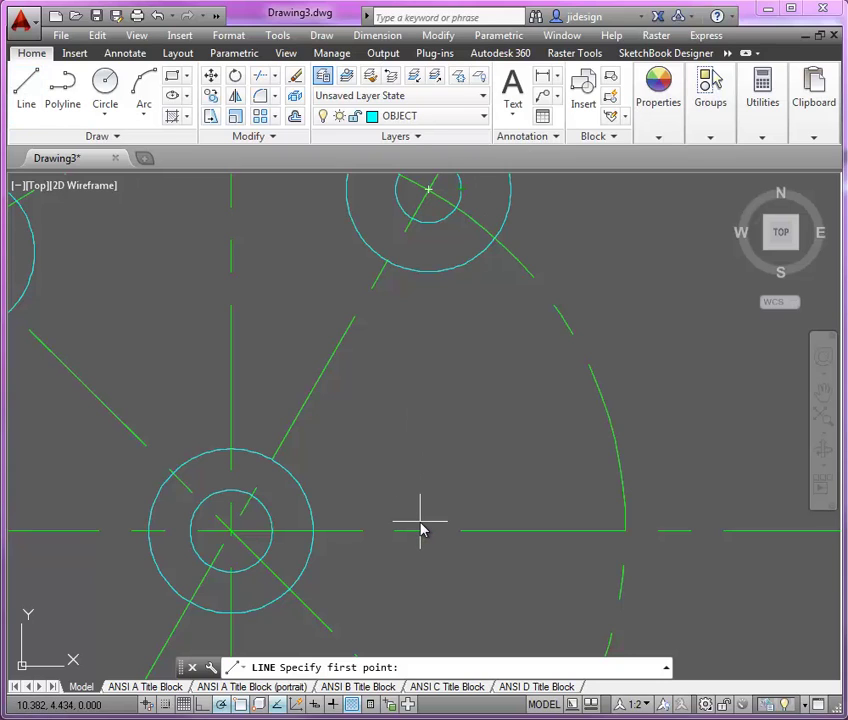
shift+right_click(385, 588)
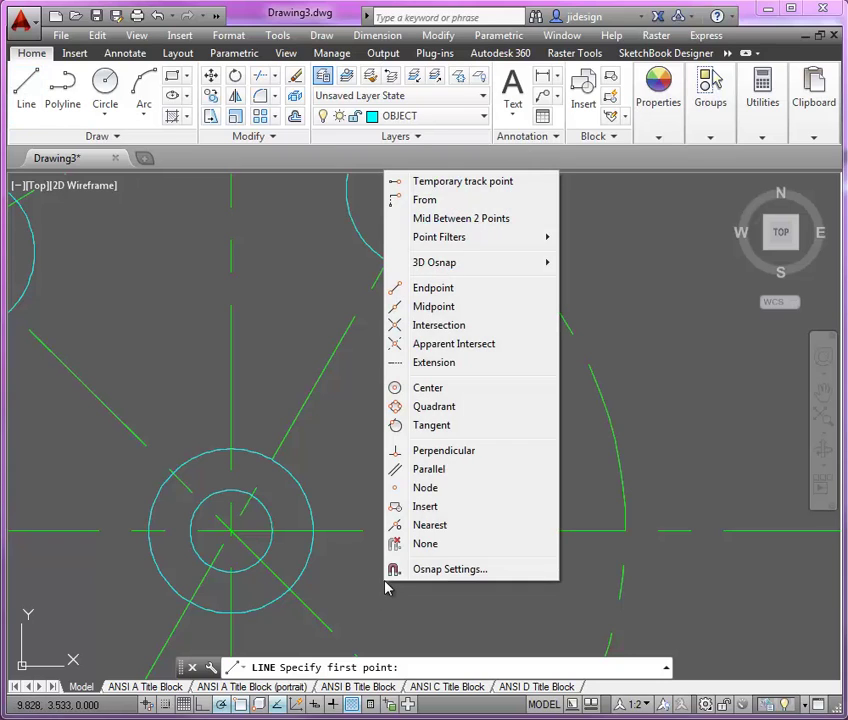
click(460, 426)
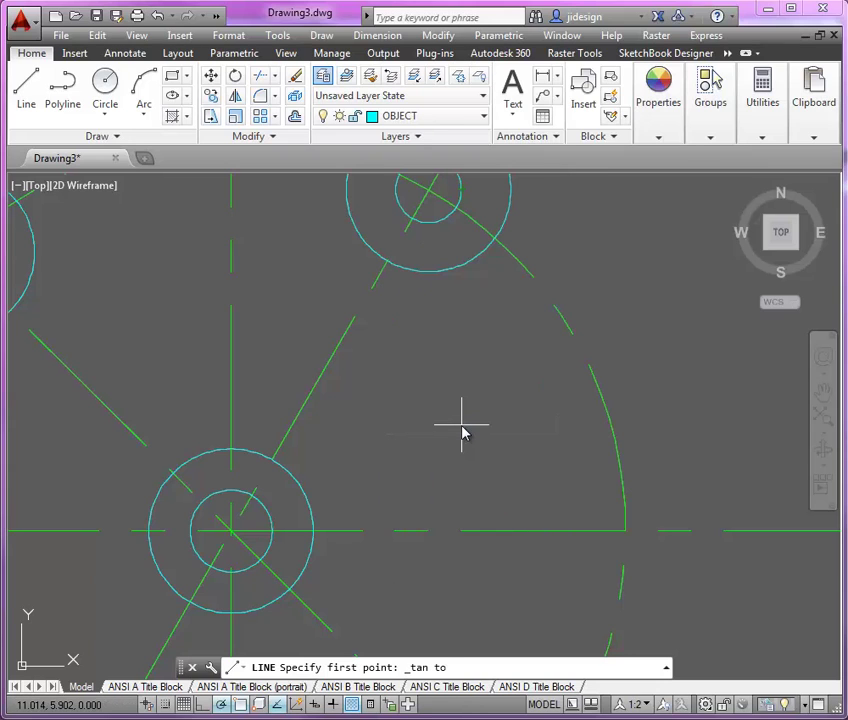
click(267, 607)
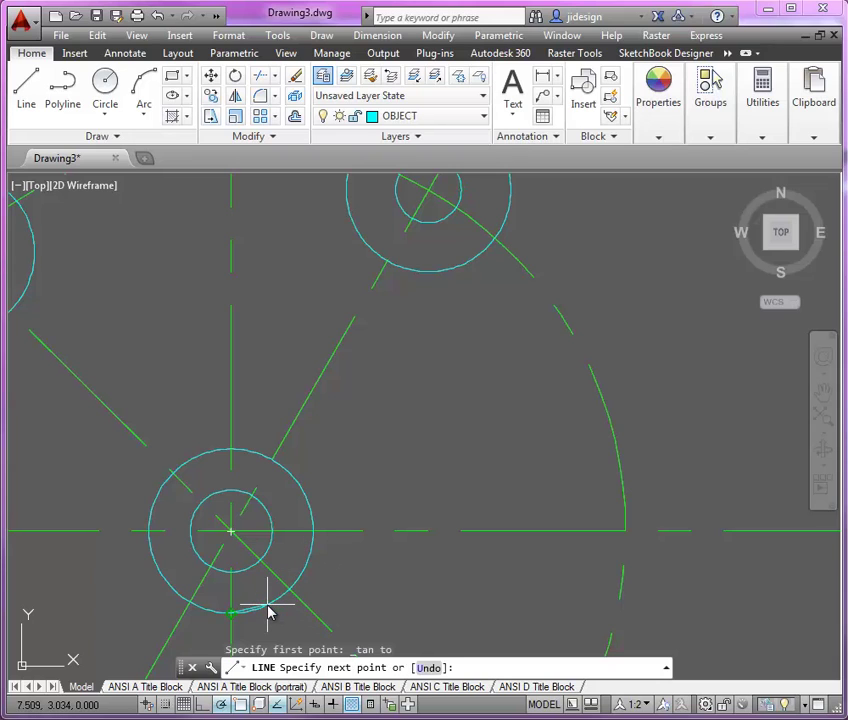
shift+right_click(500, 373)
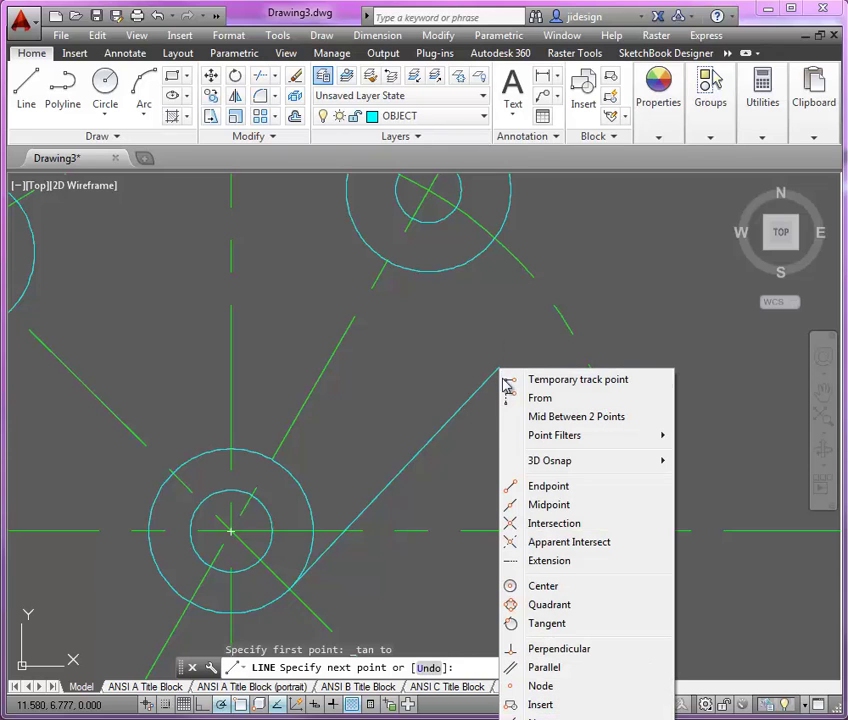
click(545, 626)
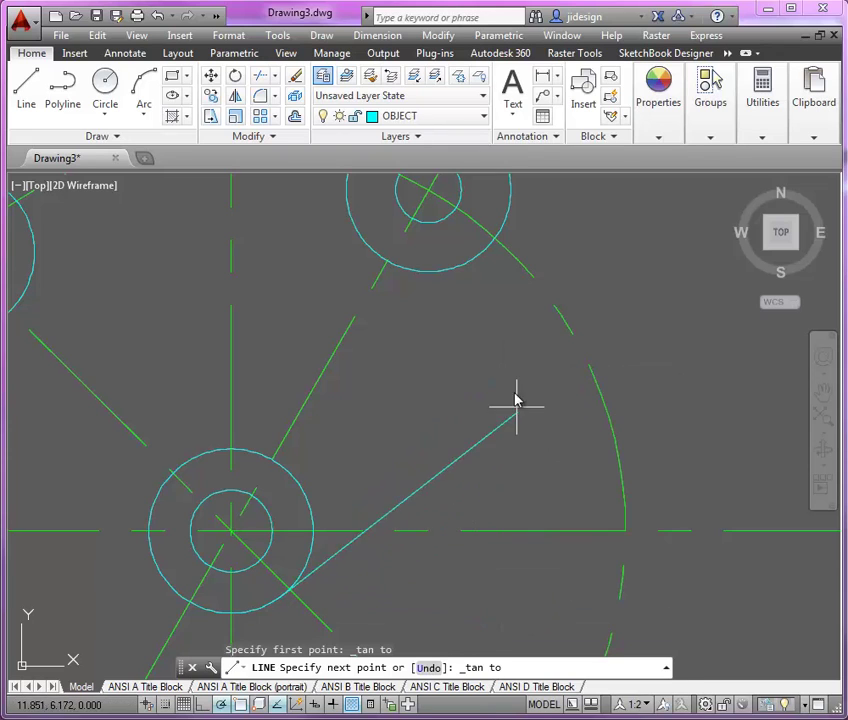
click(467, 268)
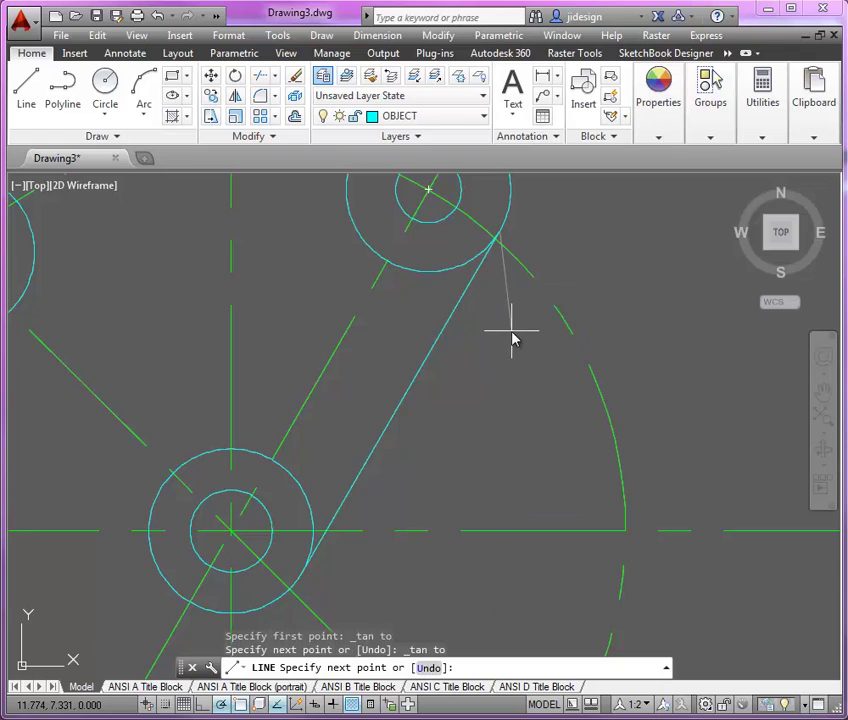
key(Return)
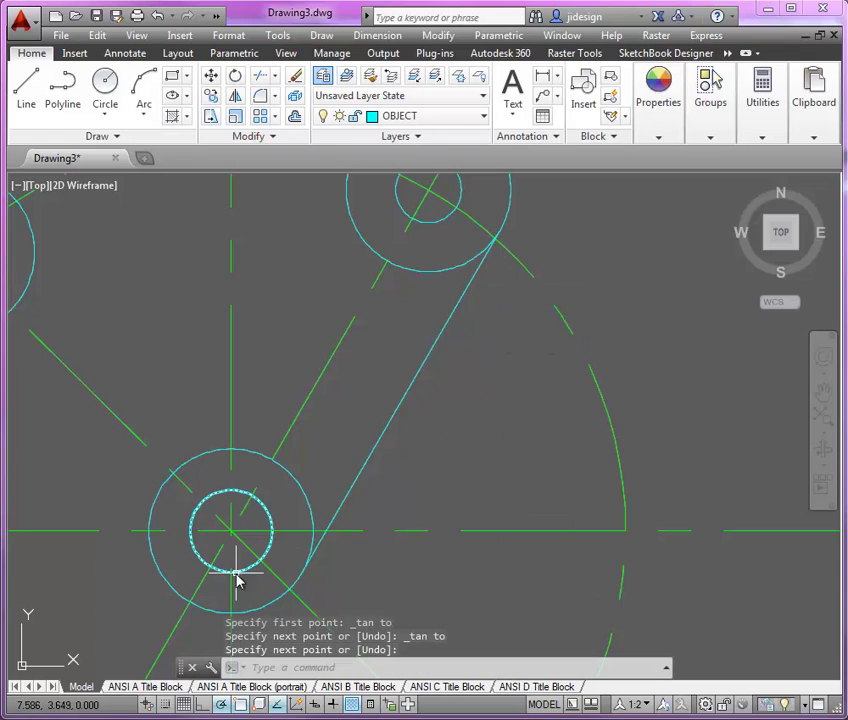
Offset the tangent line by .75 inward, toward the 60 degree centerline
middle_drag(550, 393, 594, 420)
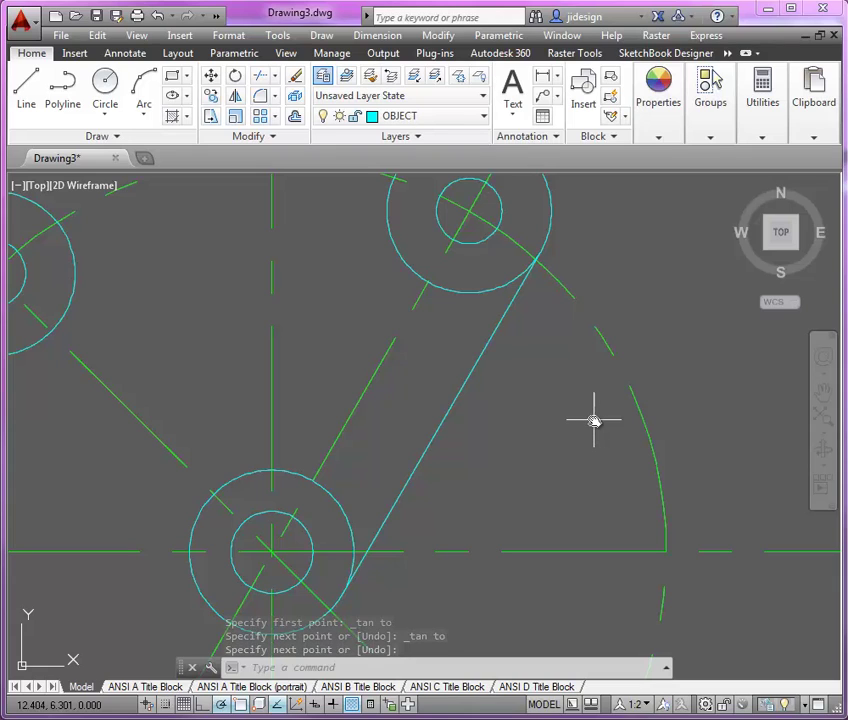
text(o)
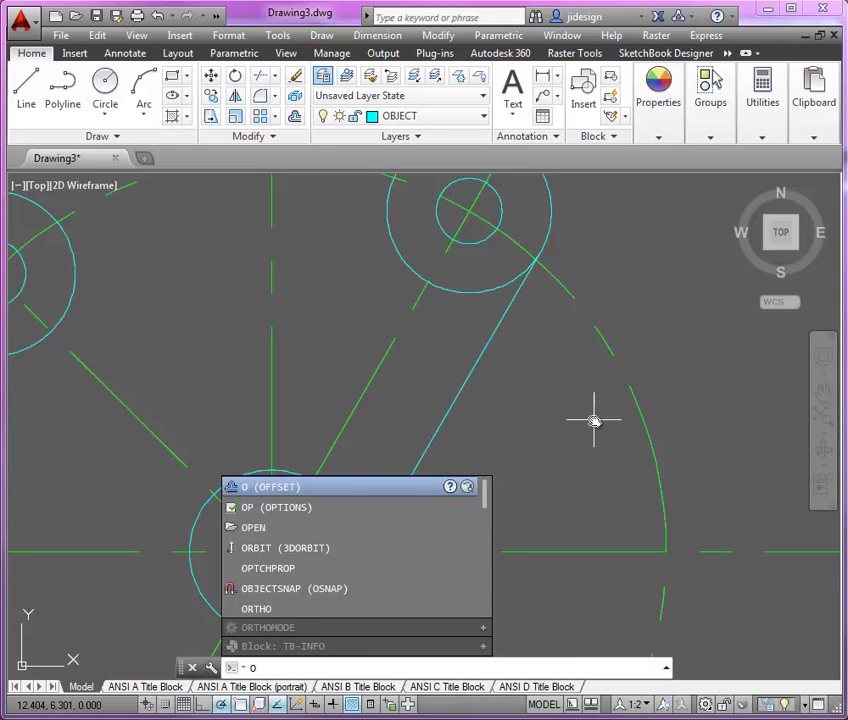
key(Return)
text(.75)
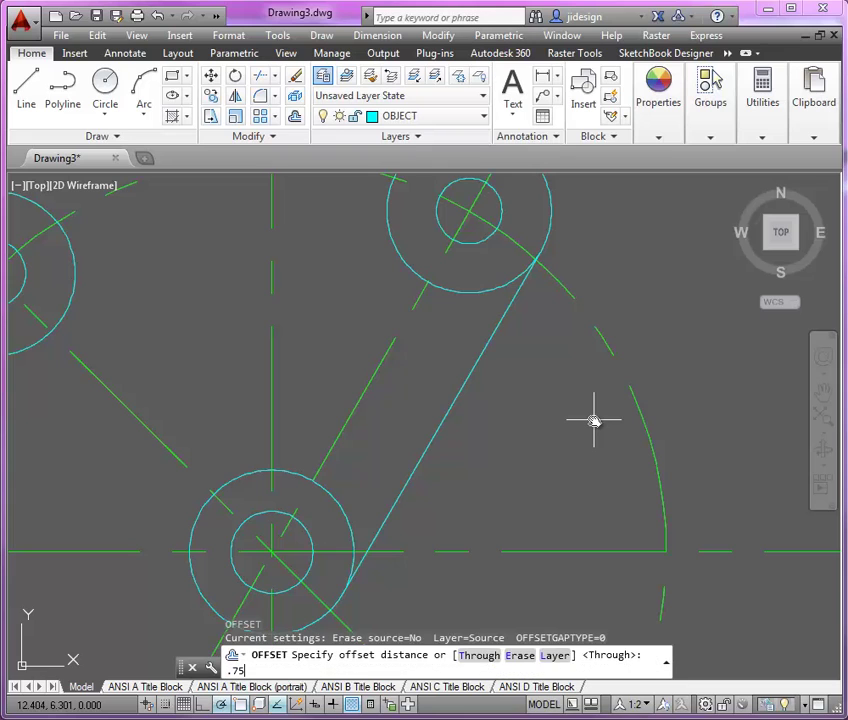
key(Return)
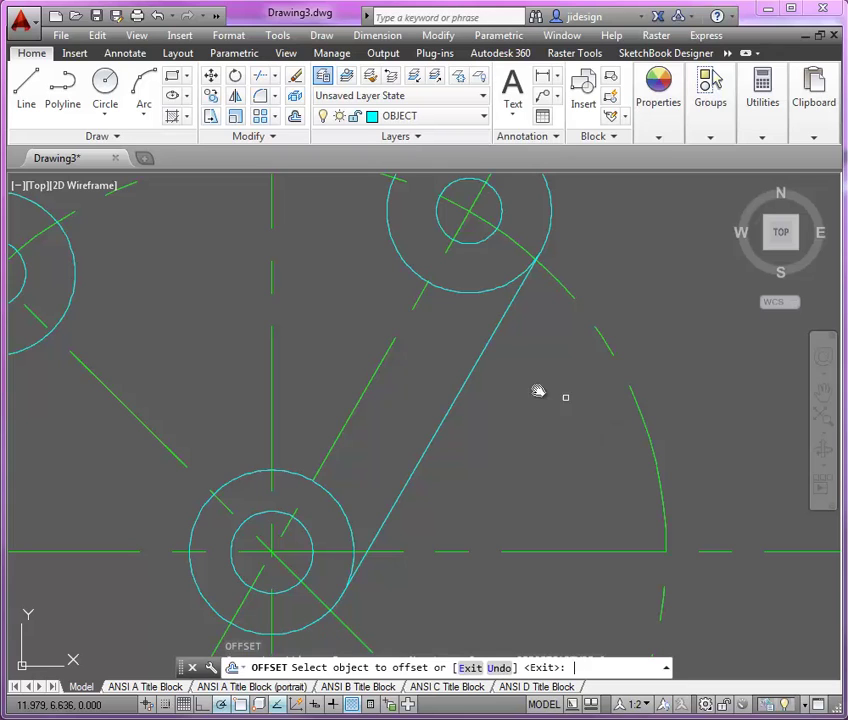
click(462, 386)
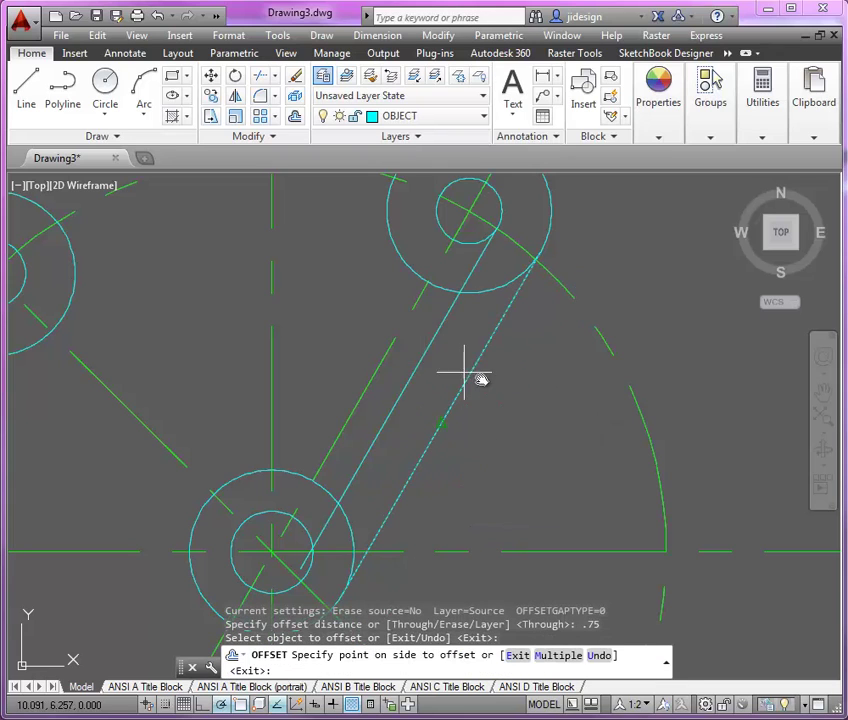
click(431, 361)
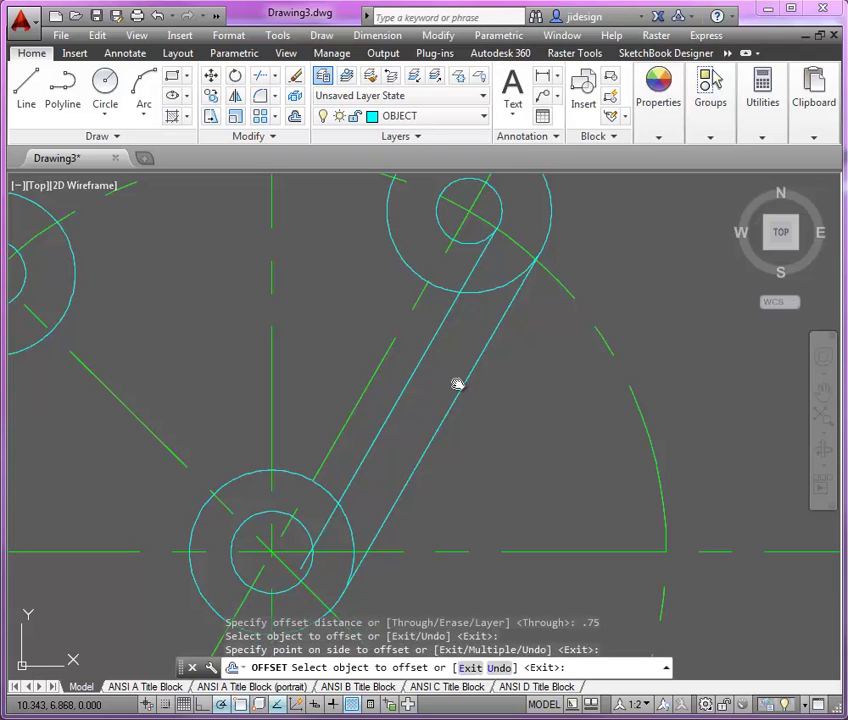
key(Return)
Draw a Tan, Tan, Radius circle of radius 2.50 tangent to the outer circles of the 135 degree pair and the center pair
scroll(507, 403, down, 2)
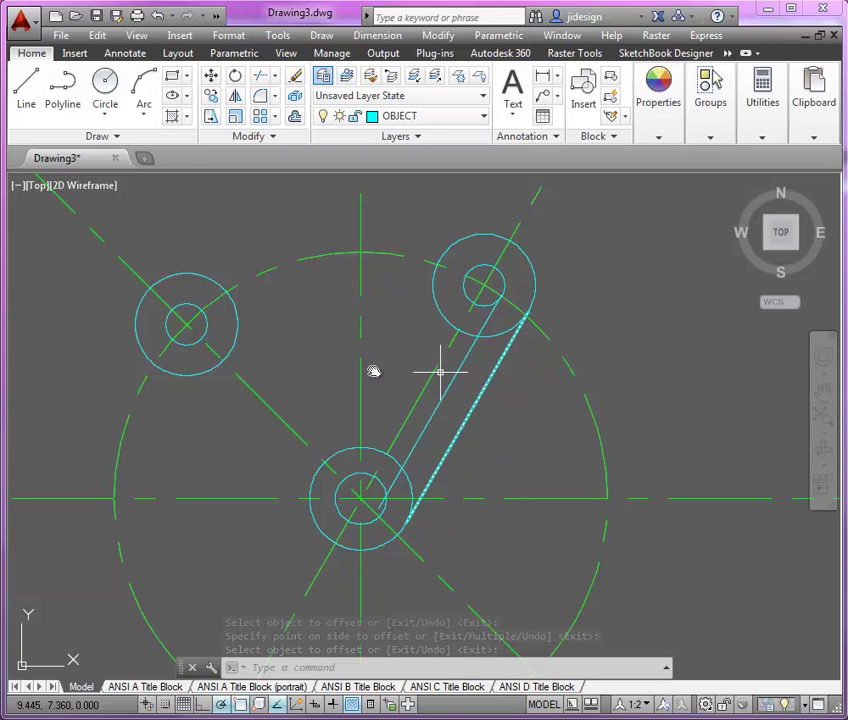
middle_drag(305, 394, 402, 392)
scroll(280, 448, up, 2)
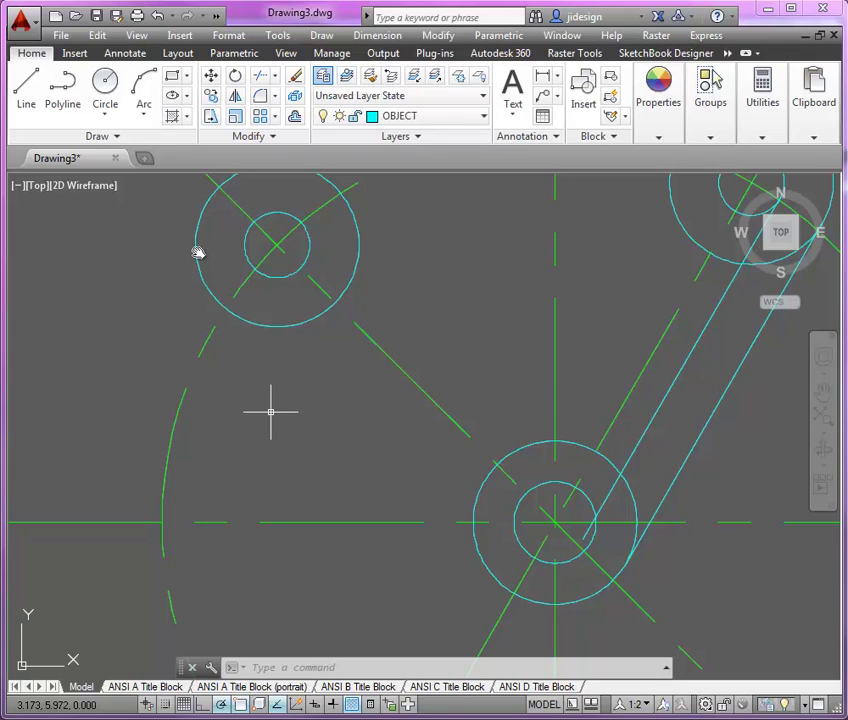
click(107, 113)
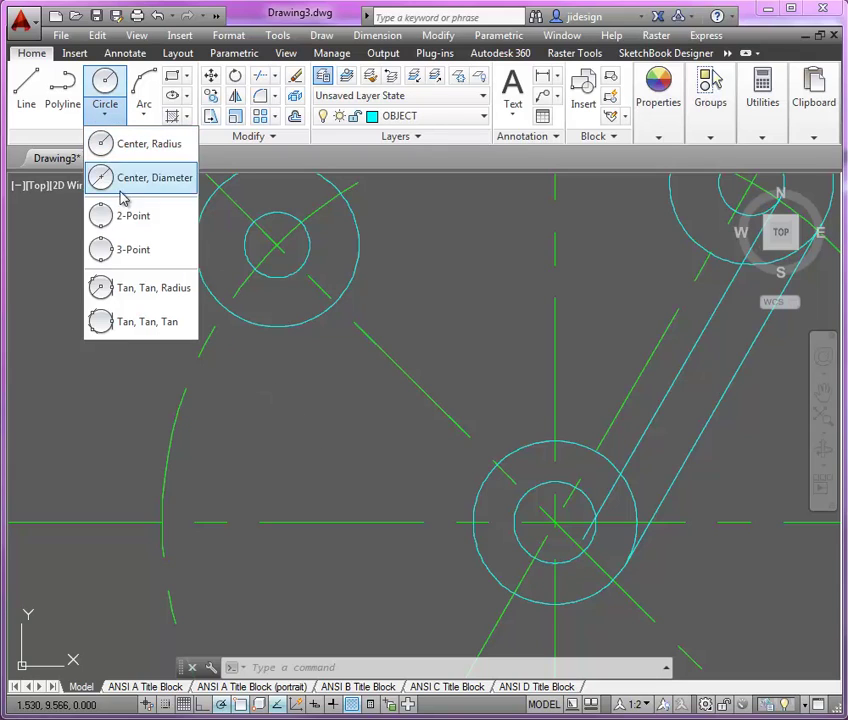
click(128, 289)
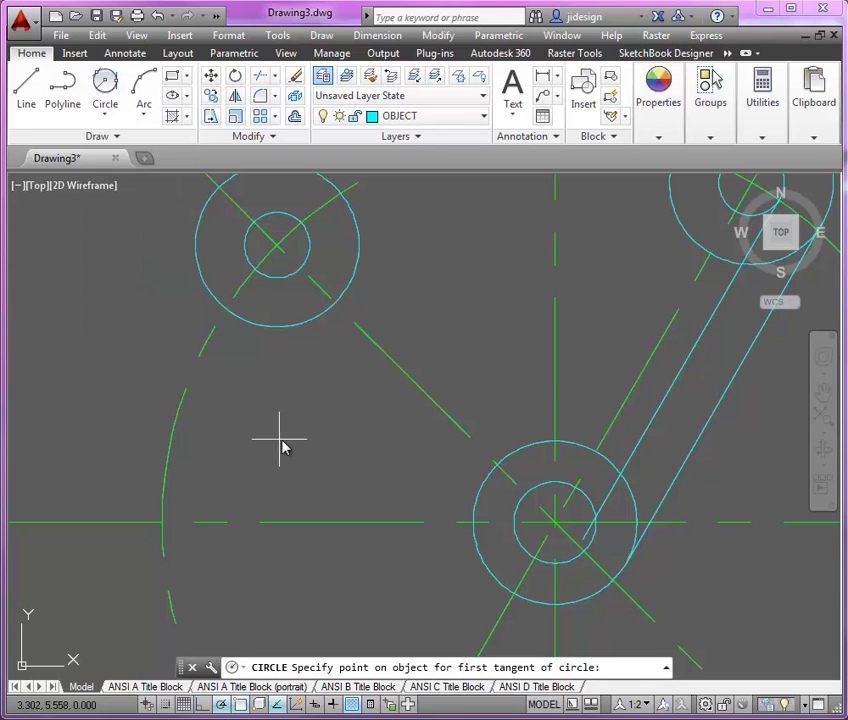
click(296, 327)
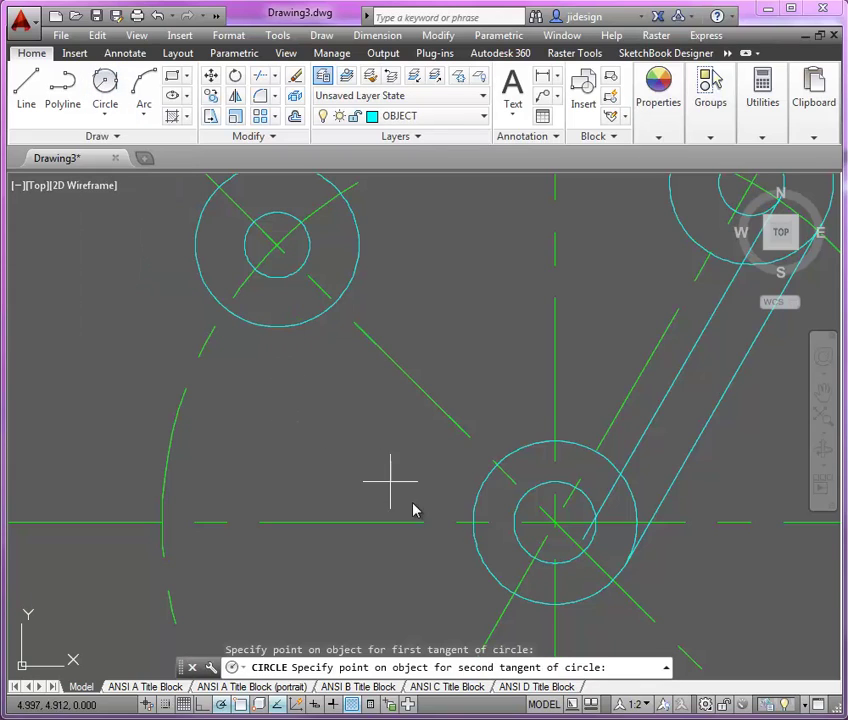
click(479, 511)
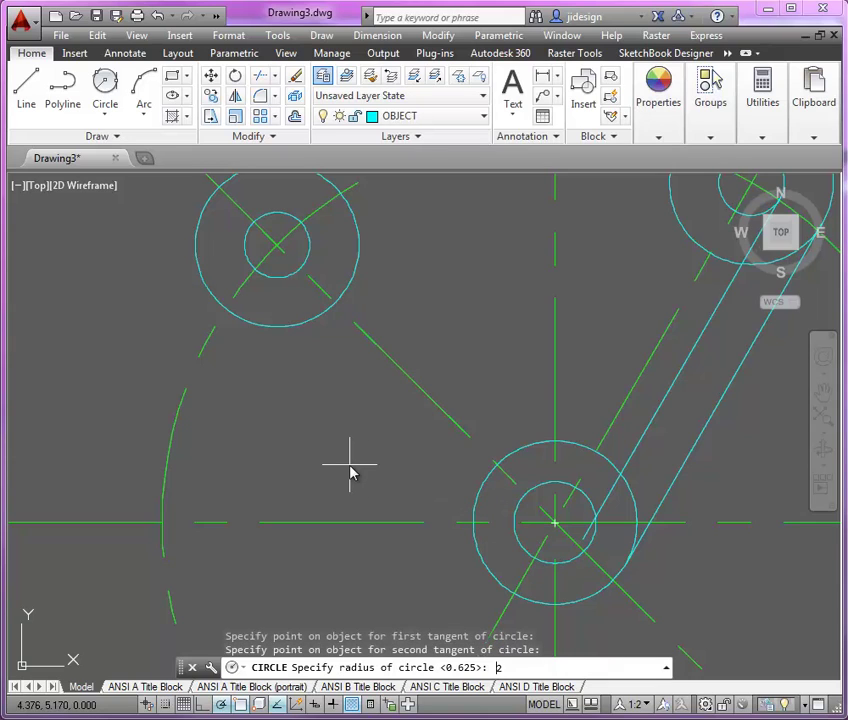
key(Return)
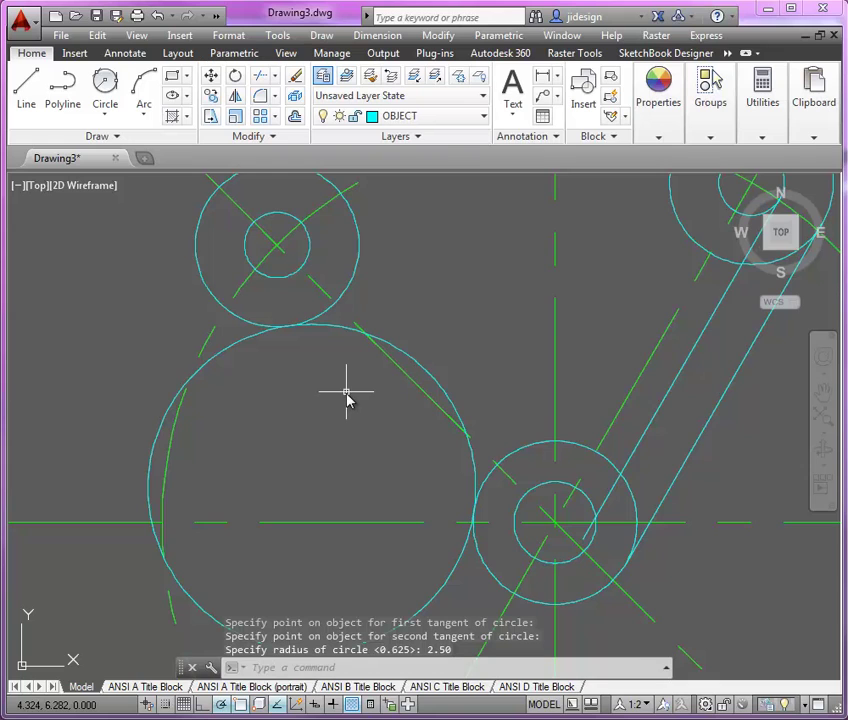
Trim the radius 2.50 circle against both tangent outer circles, keeping only its upper-right arc between them
scroll(346, 394, down, 3)
scroll(350, 413, up, 3)
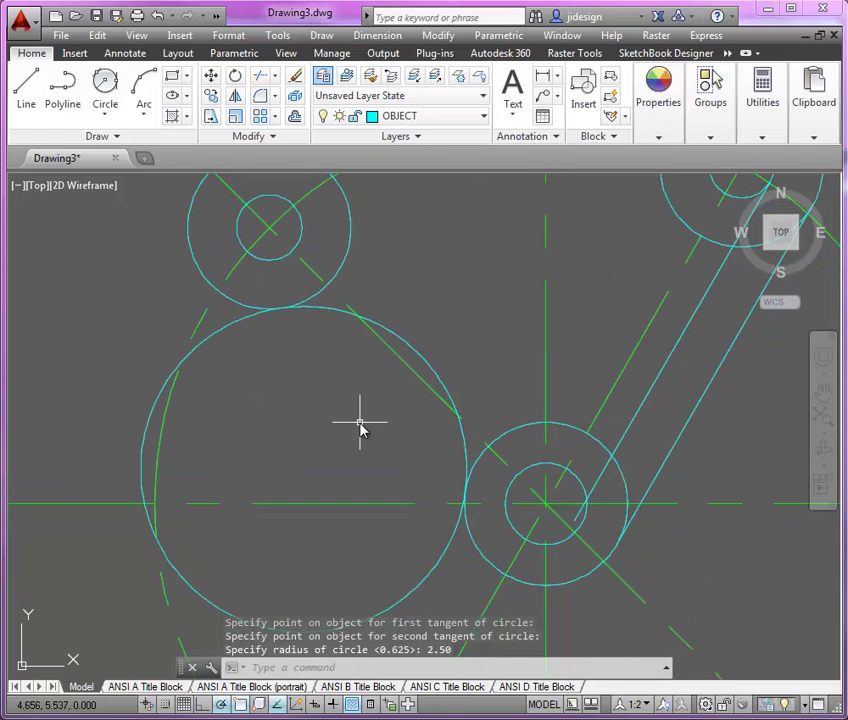
click(264, 78)
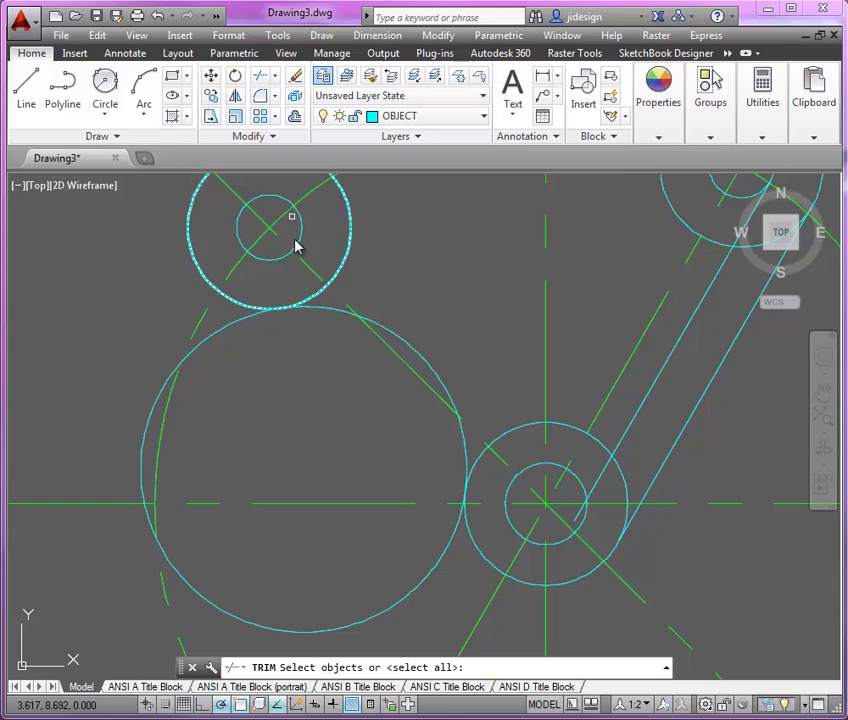
click(340, 281)
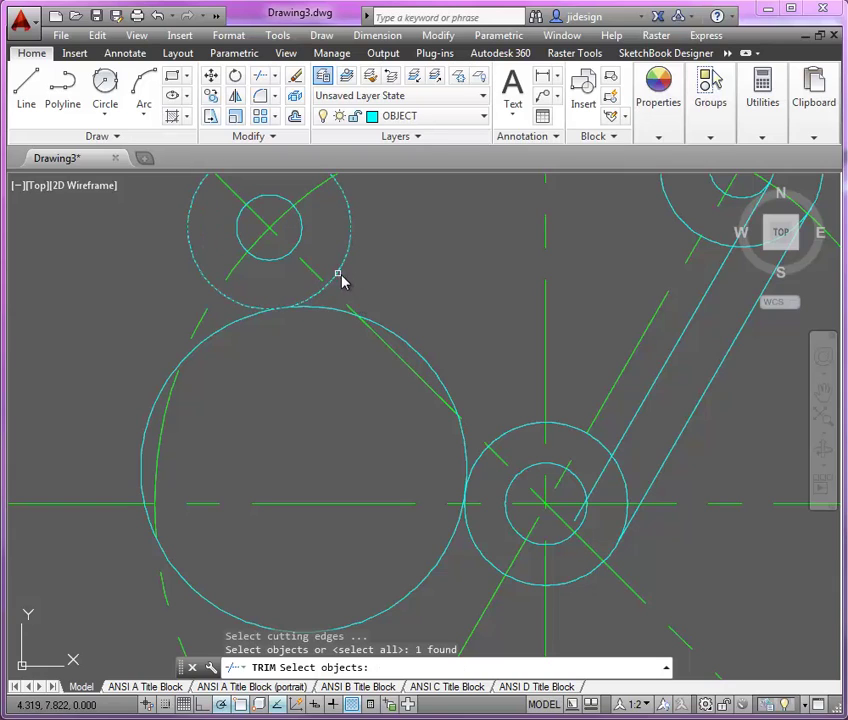
click(480, 556)
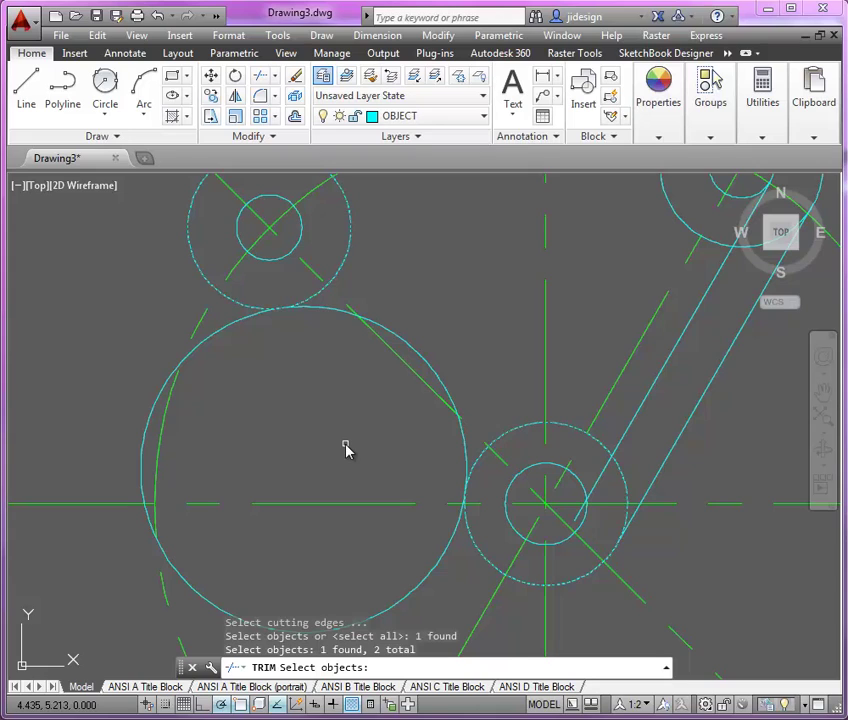
key(Return)
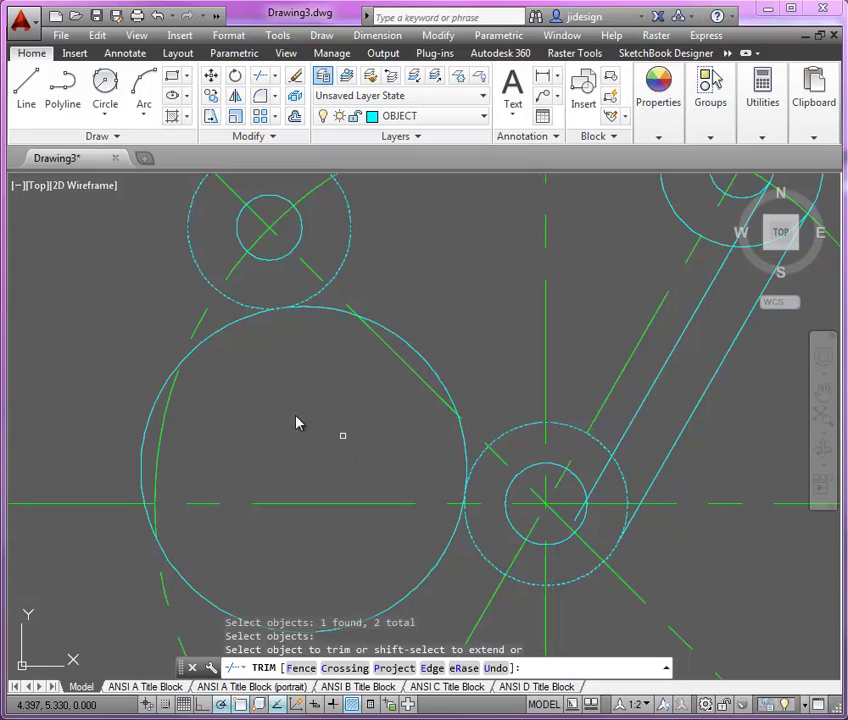
click(205, 345)
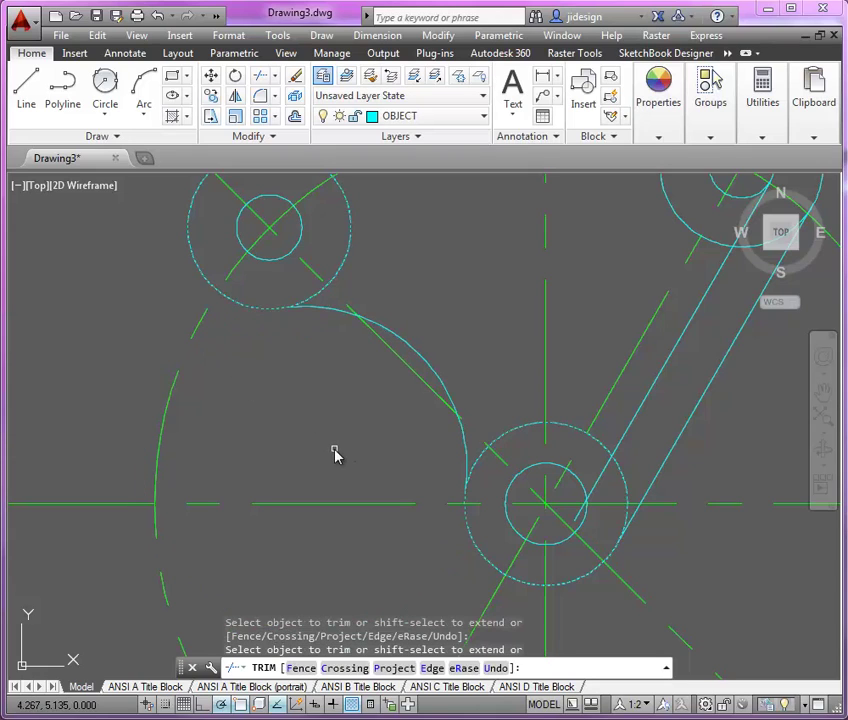
key(Return)
Offset the trimmed connecting arc outward by 0.750, to its upper-right side
scroll(492, 331, up, 3)
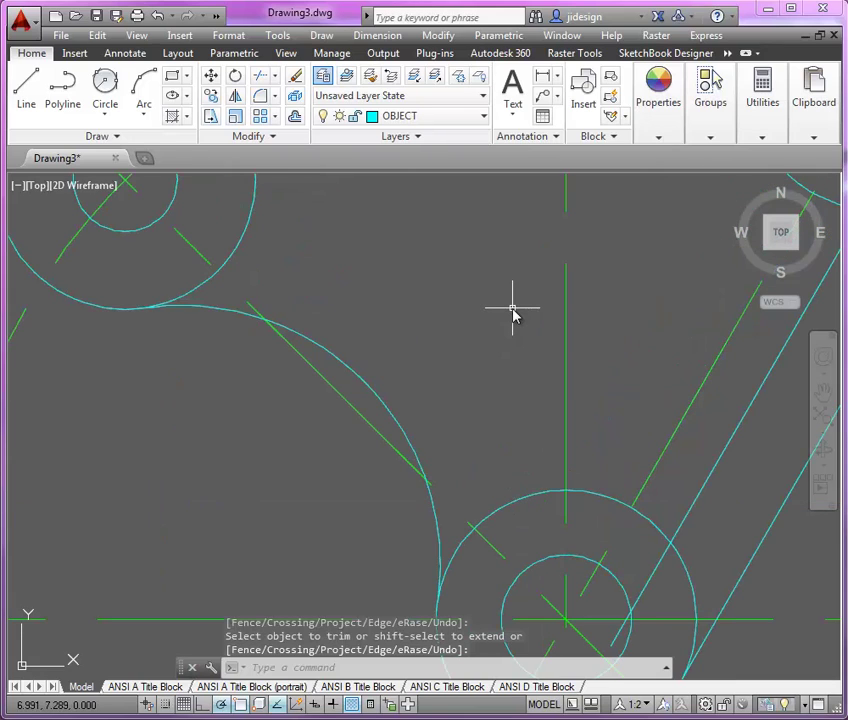
text(o)
key(Return)
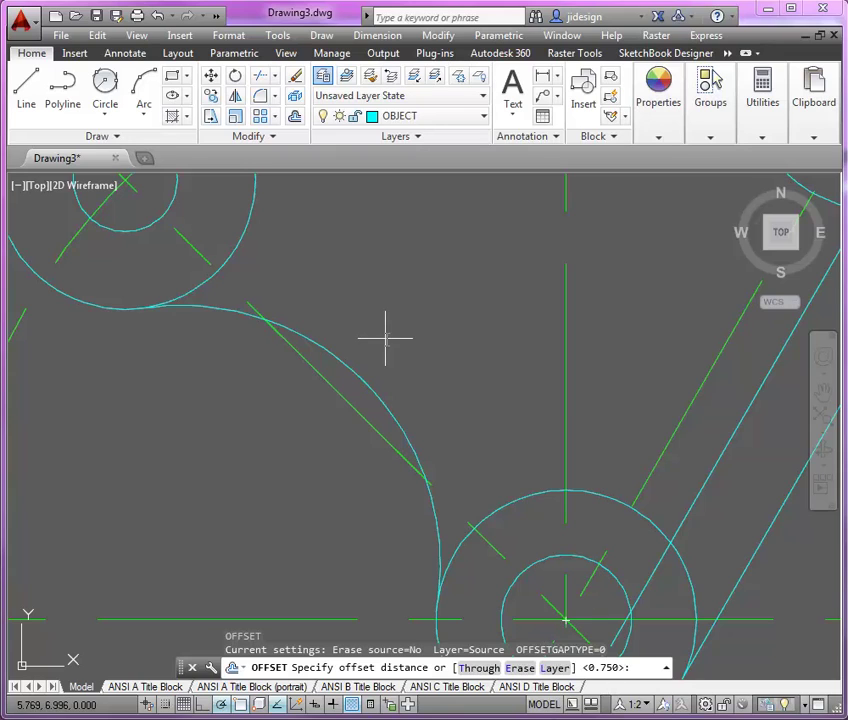
key(Return)
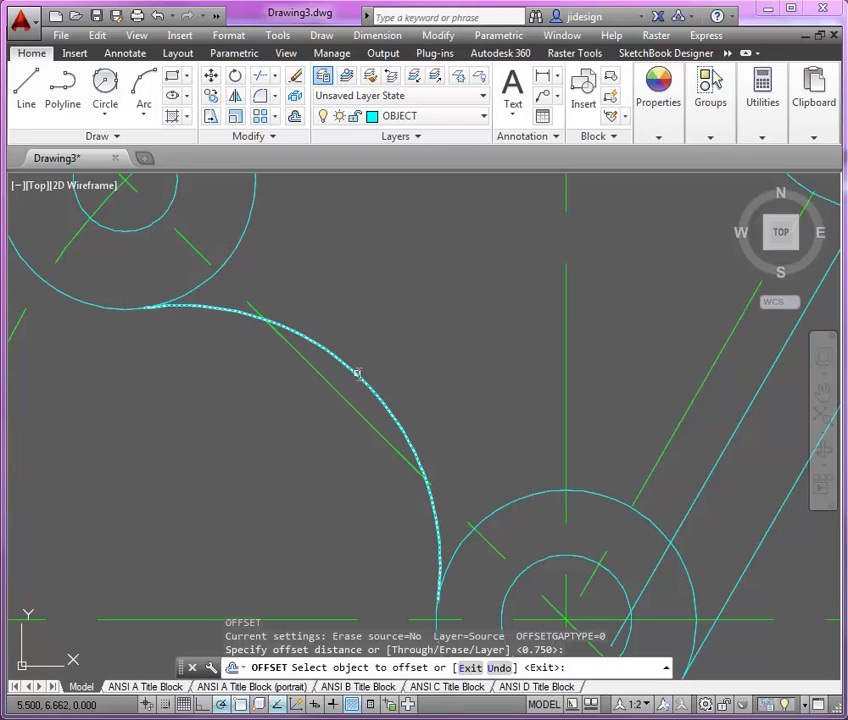
click(357, 374)
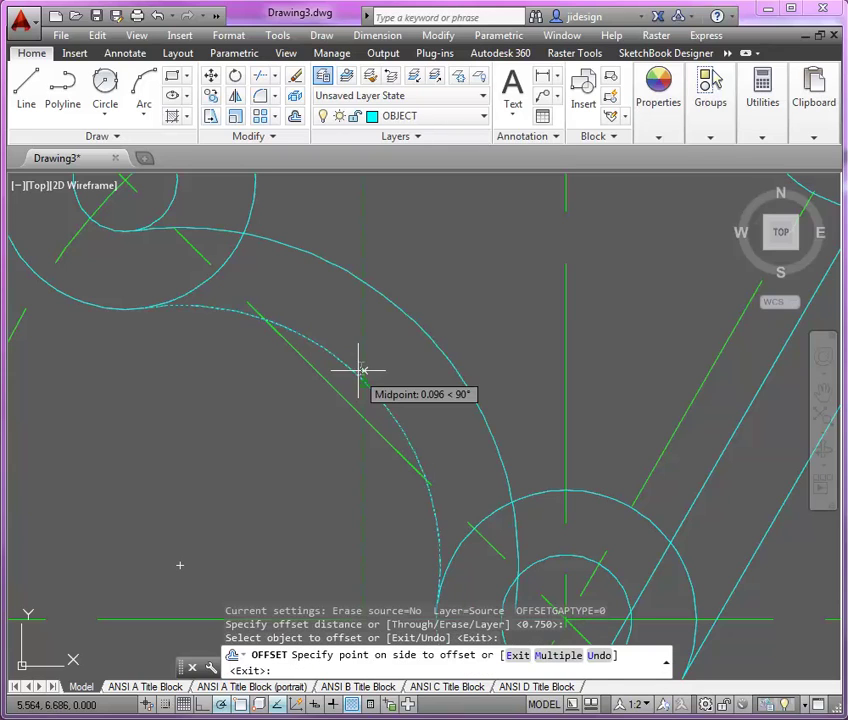
click(429, 309)
key(Return)
Draw a Tan, Tan, Radius circle of radius 7.25 tangent to the far sides of the 135 degree and 60 degree outer circles
scroll(337, 486, down, 5)
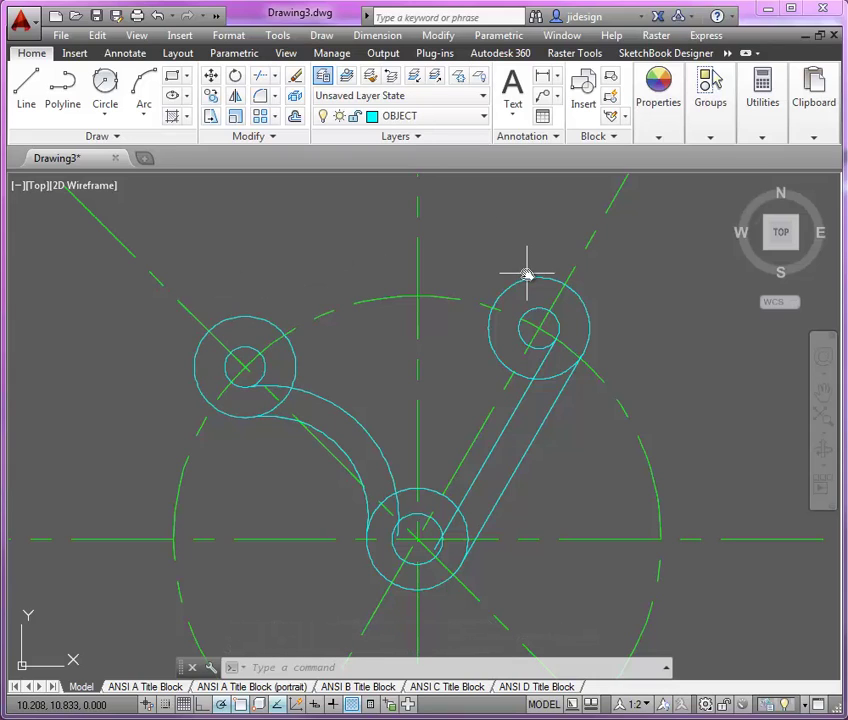
click(118, 94)
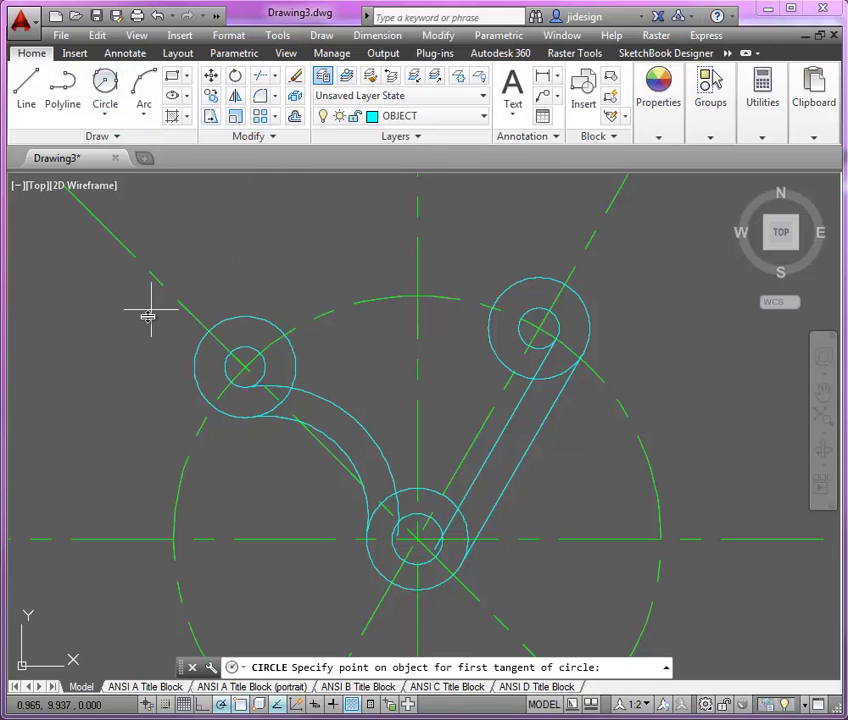
click(192, 356)
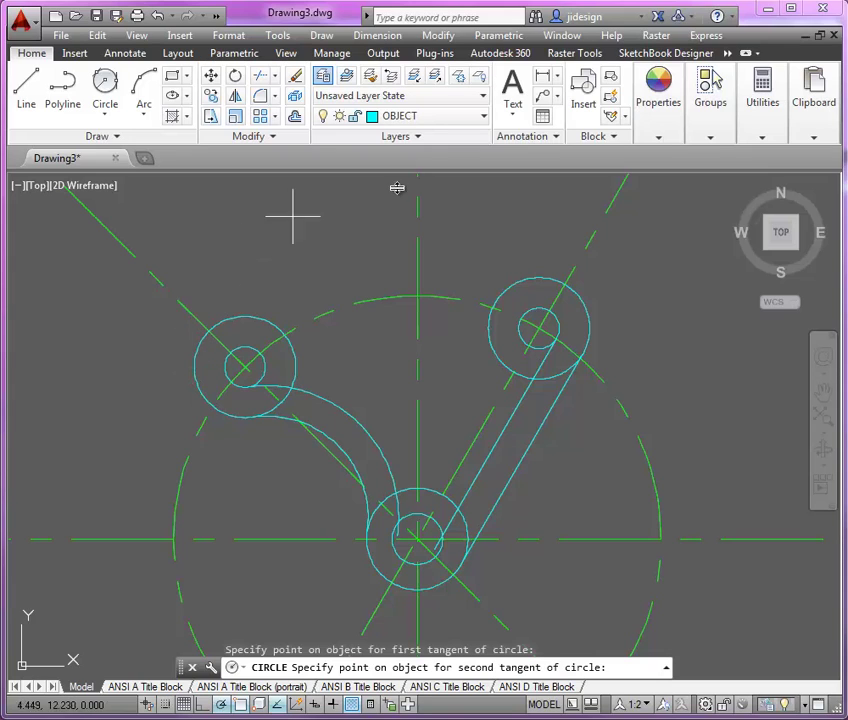
click(587, 296)
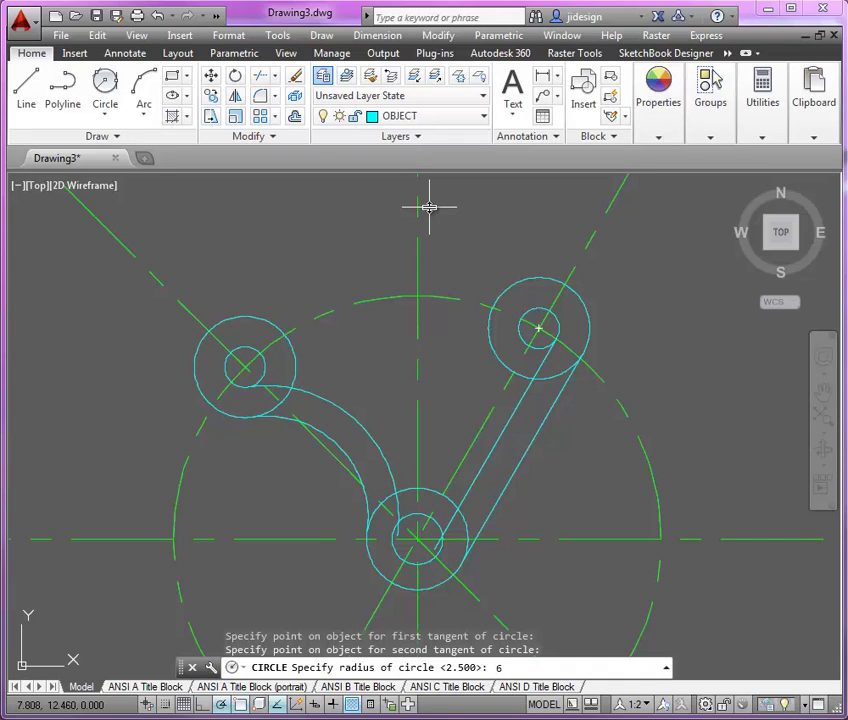
text(7.25)
key(Return)
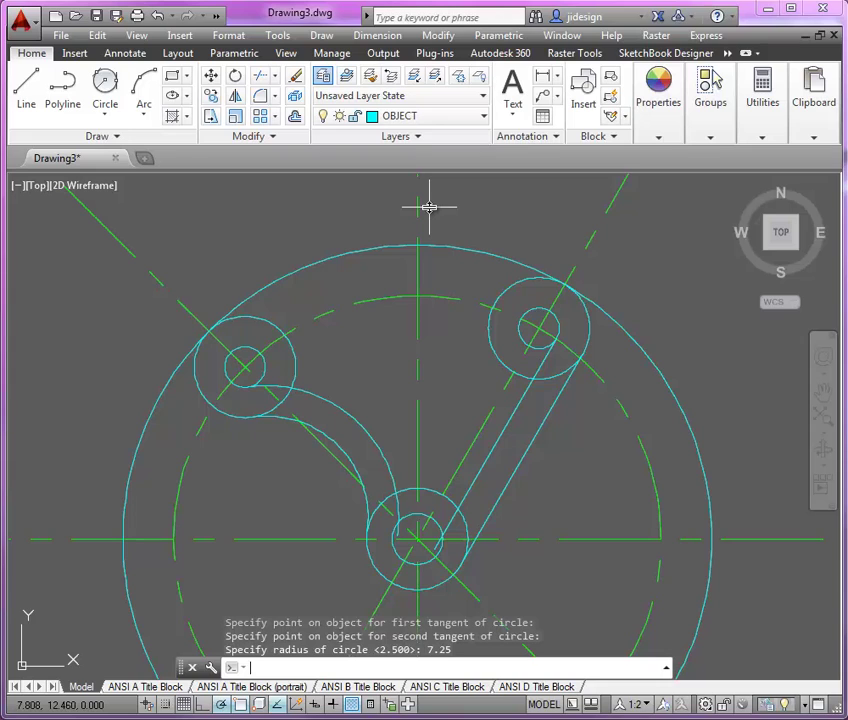
Trim the radius 7.25 circle against the 135 degree and 60 degree outer circles, keeping only the upper arc between them
text(TR)
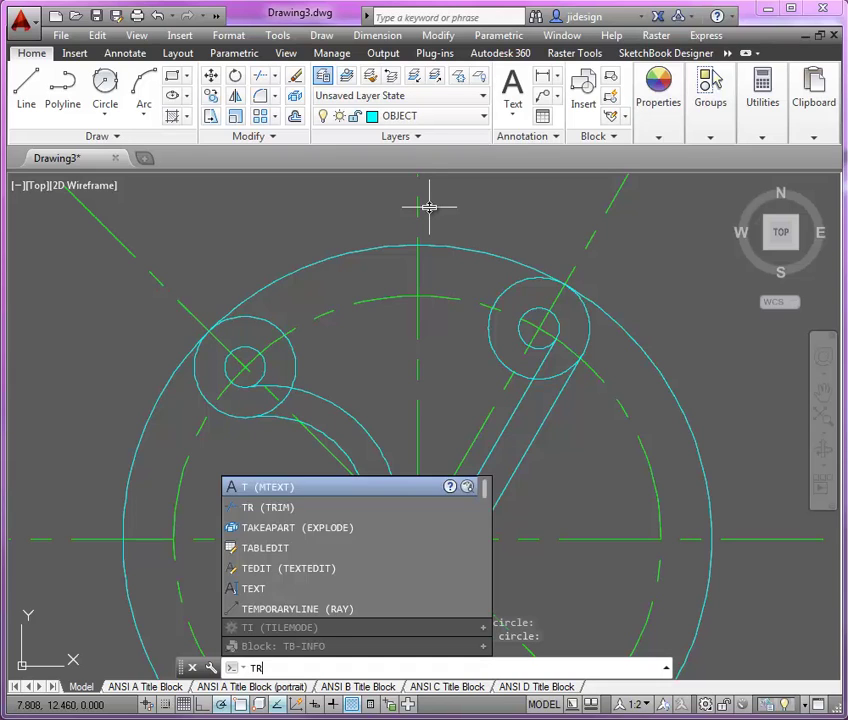
key(Return)
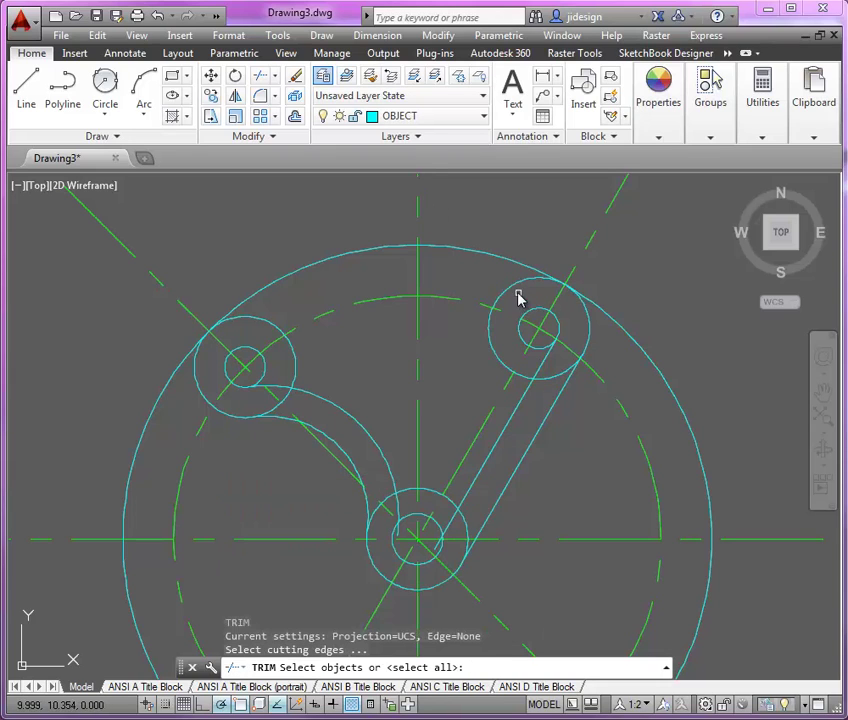
click(515, 292)
click(260, 320)
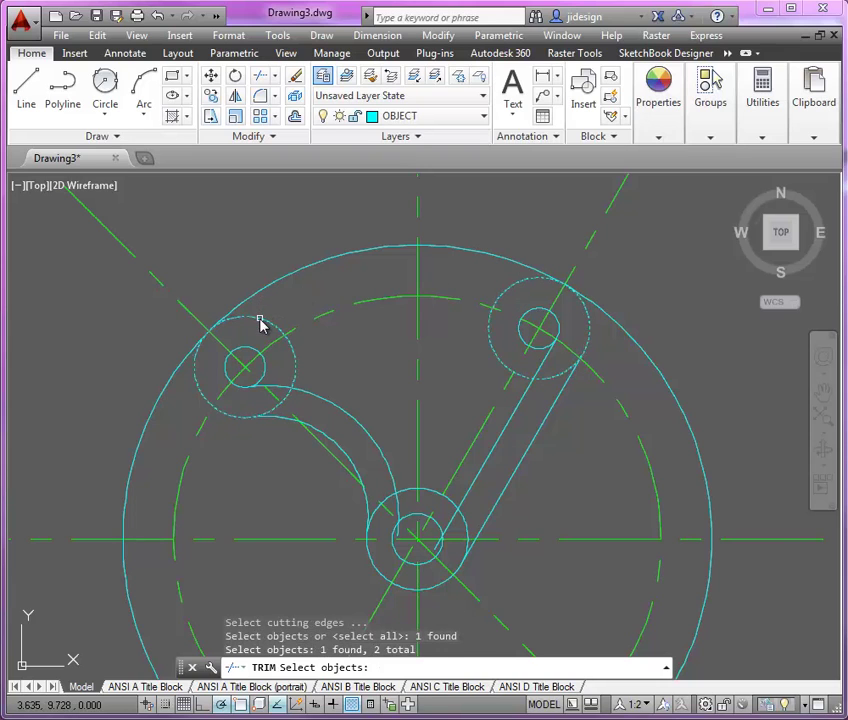
key(Return)
click(177, 371)
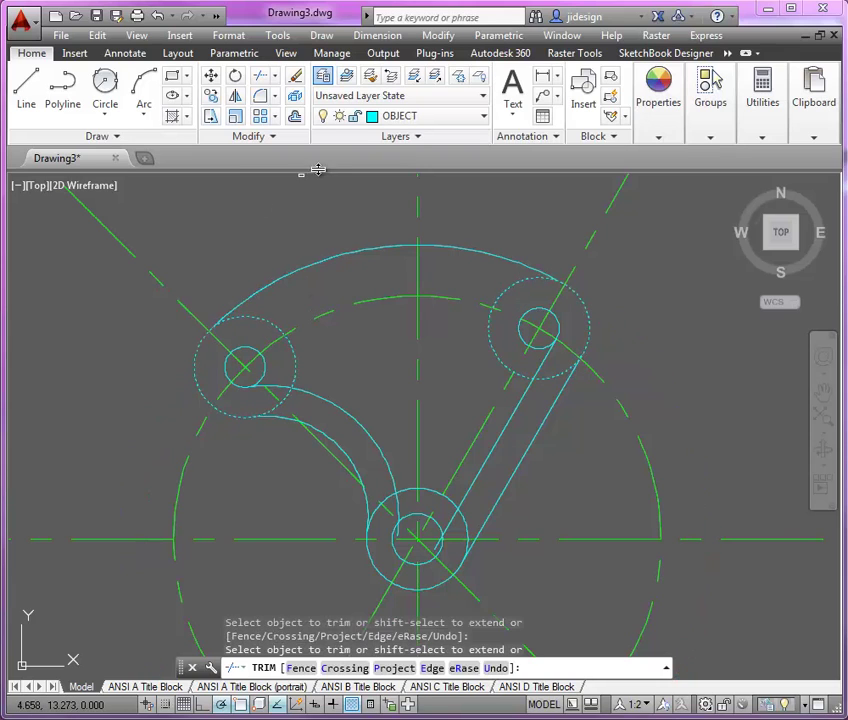
key(Return)
Offset the radius 7.25 upper arc inward by 0.750, toward the middle of the plate
text(o)
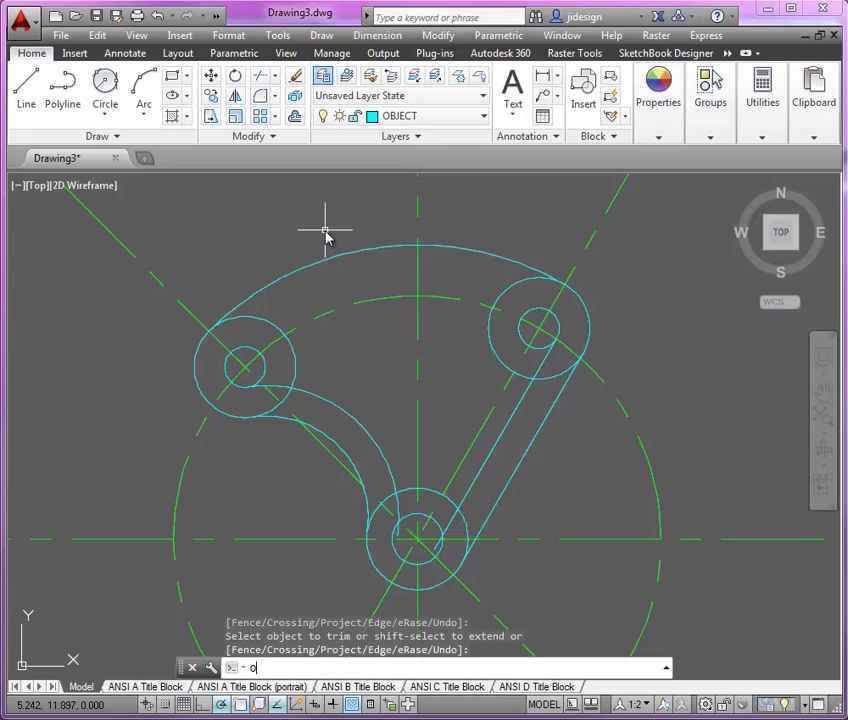
key(Return)
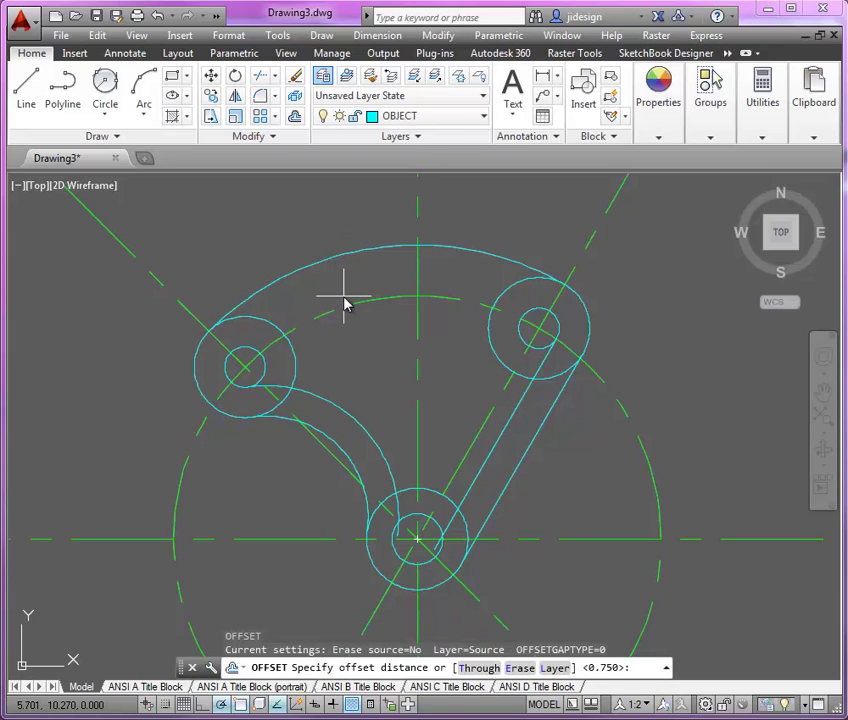
key(Return)
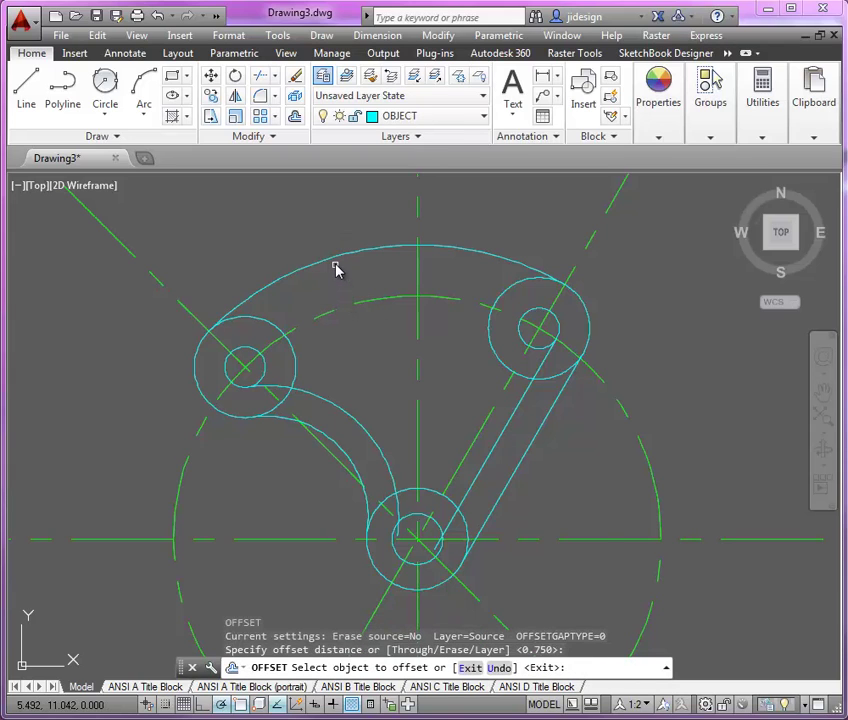
click(336, 263)
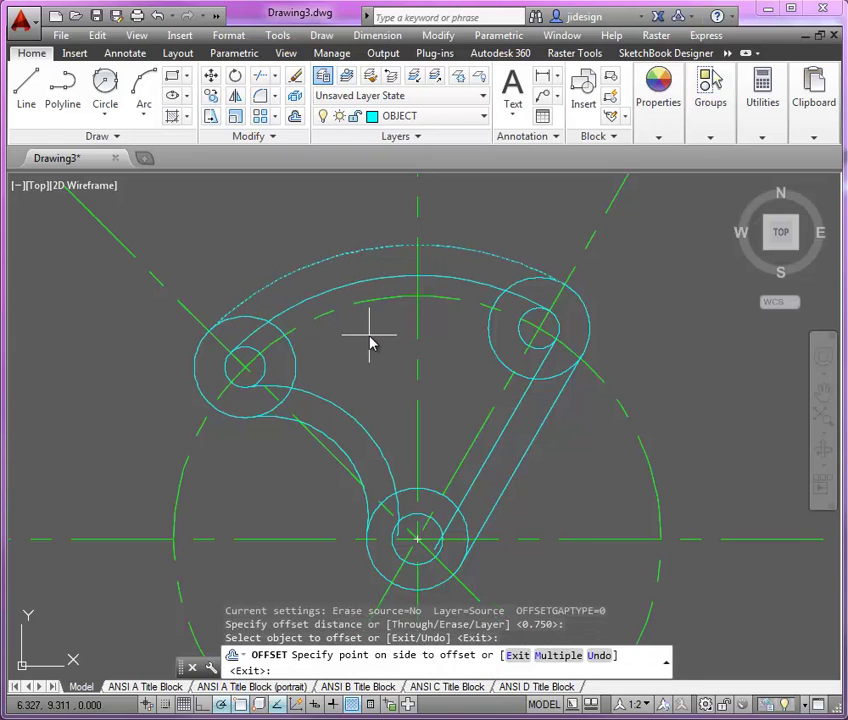
click(371, 342)
key(Return)
Freeze the center layer by picking a centerline, and undo that freeze
middle_drag(380, 352, 362, 322)
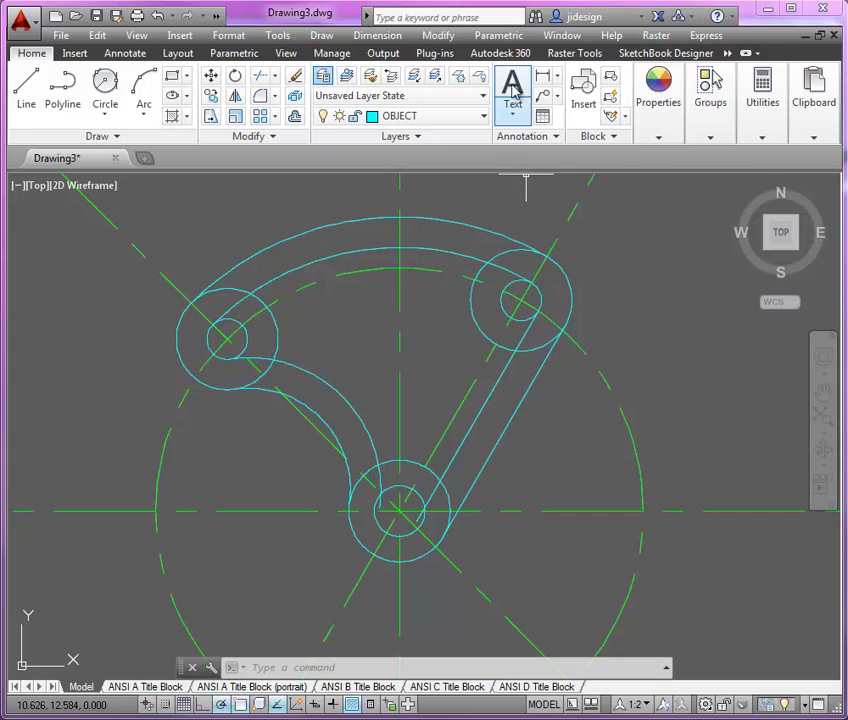
click(464, 82)
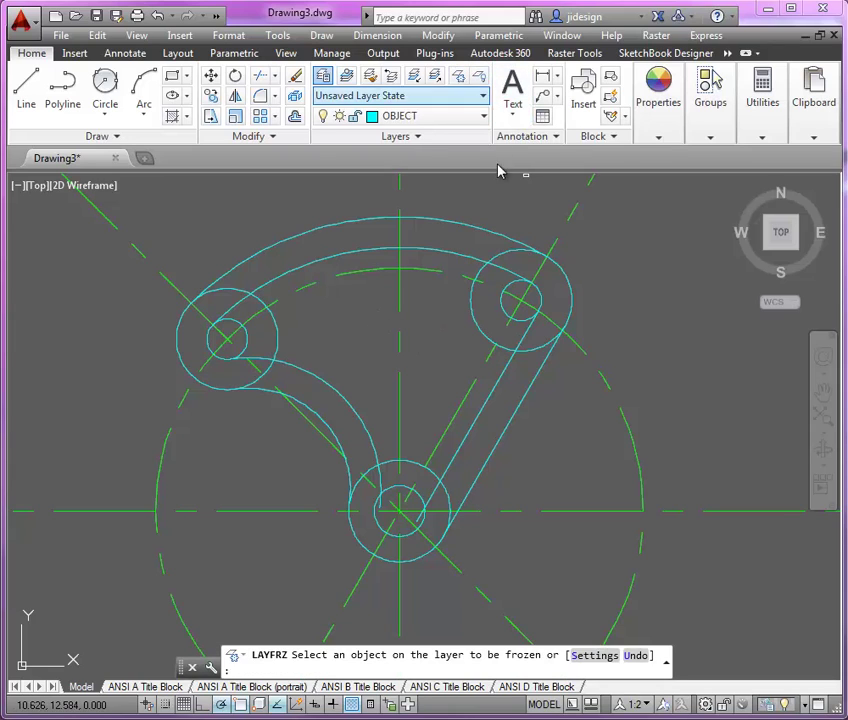
click(557, 240)
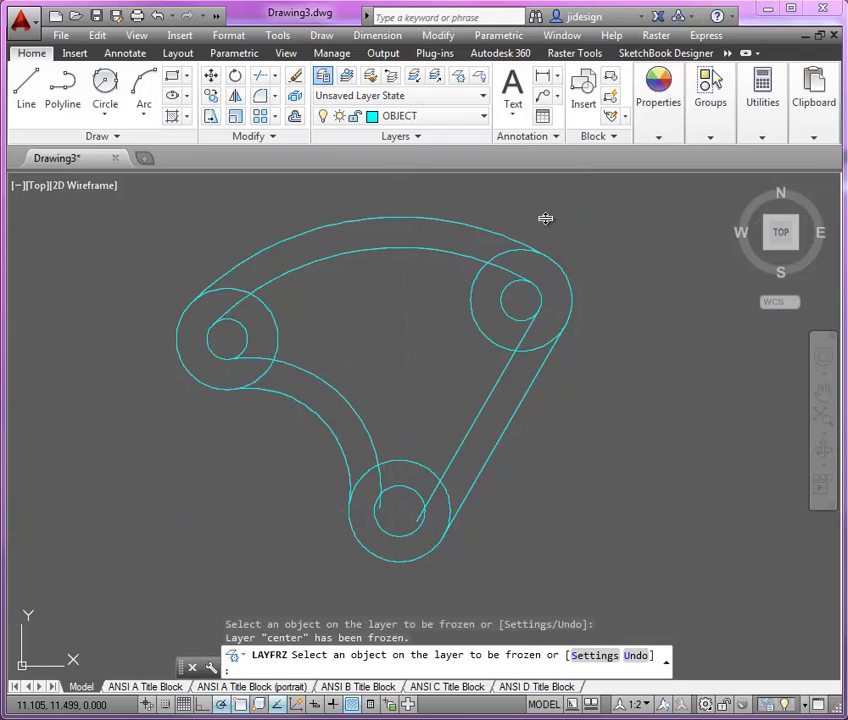
right_click(546, 227)
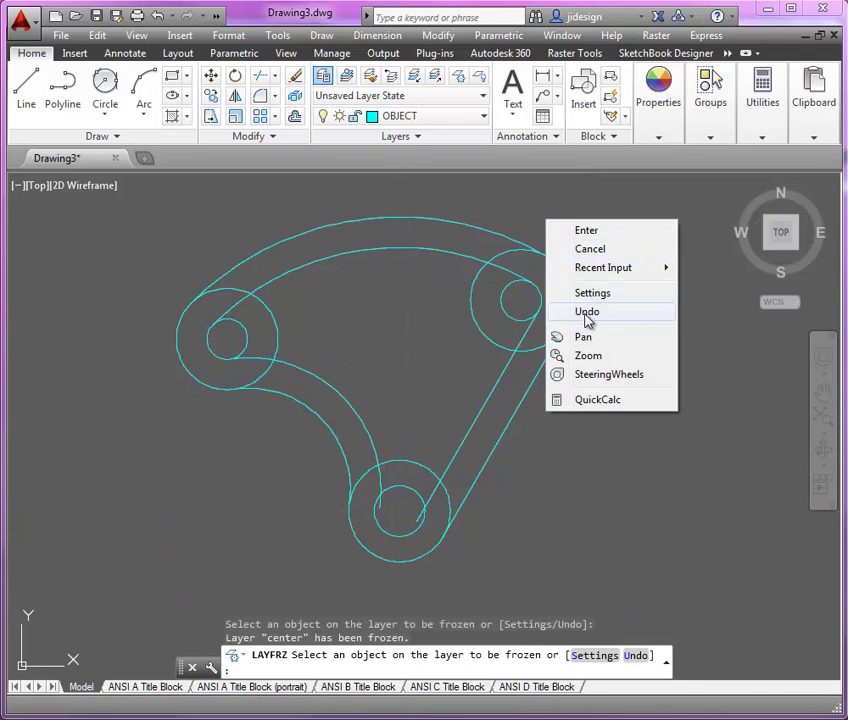
click(565, 312)
key(Return)
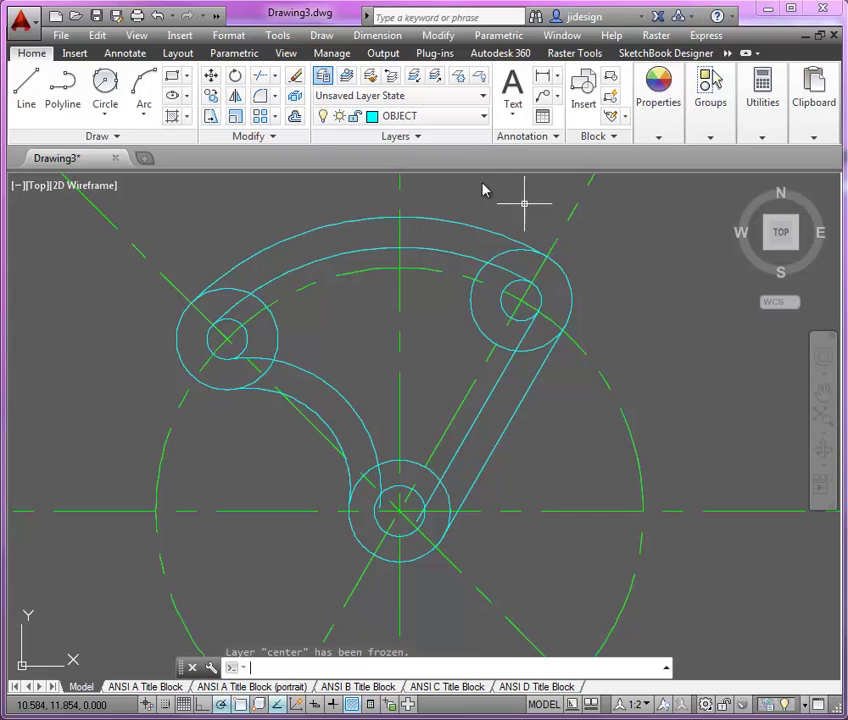
Isolate the OBJECT layer using the upper outer arc, and unisolate it to restore the centerlines
click(420, 136)
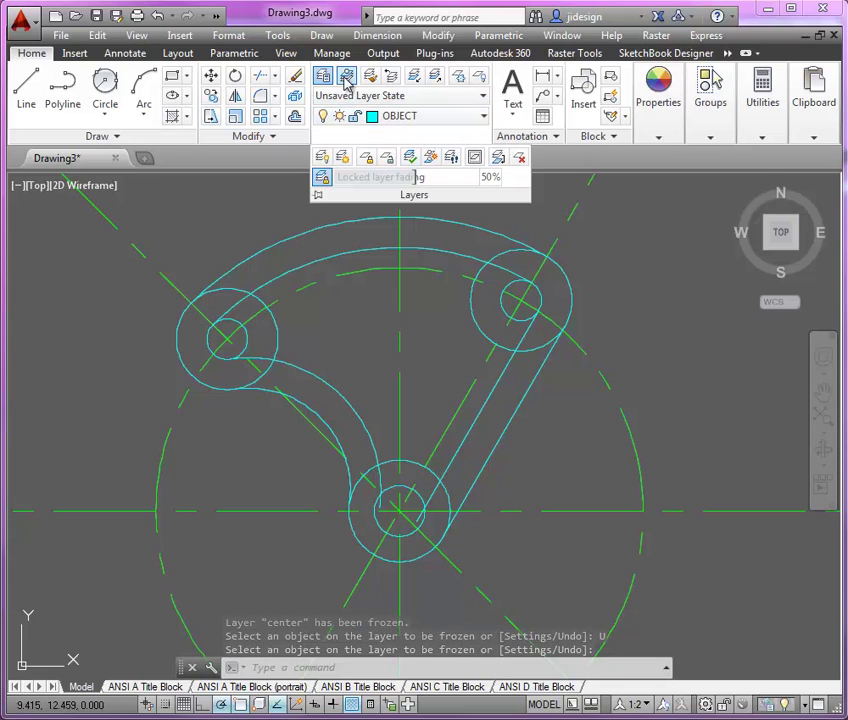
click(437, 80)
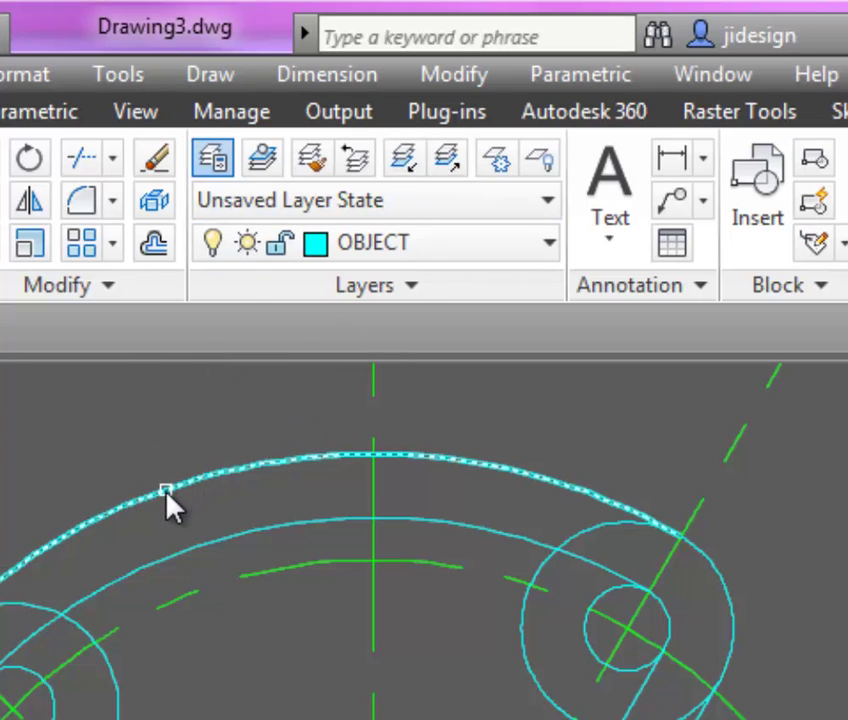
click(166, 491)
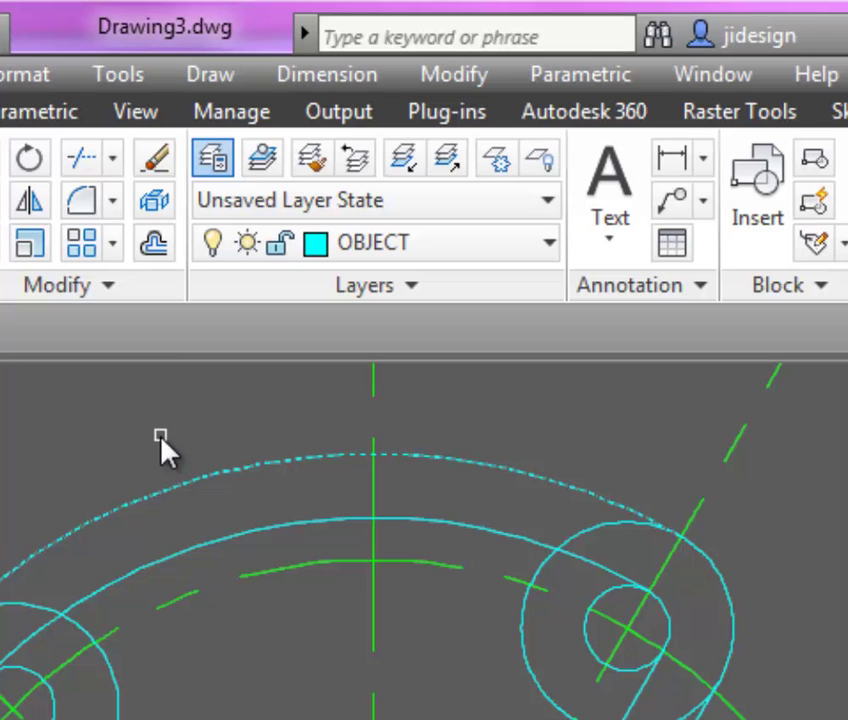
key(Return)
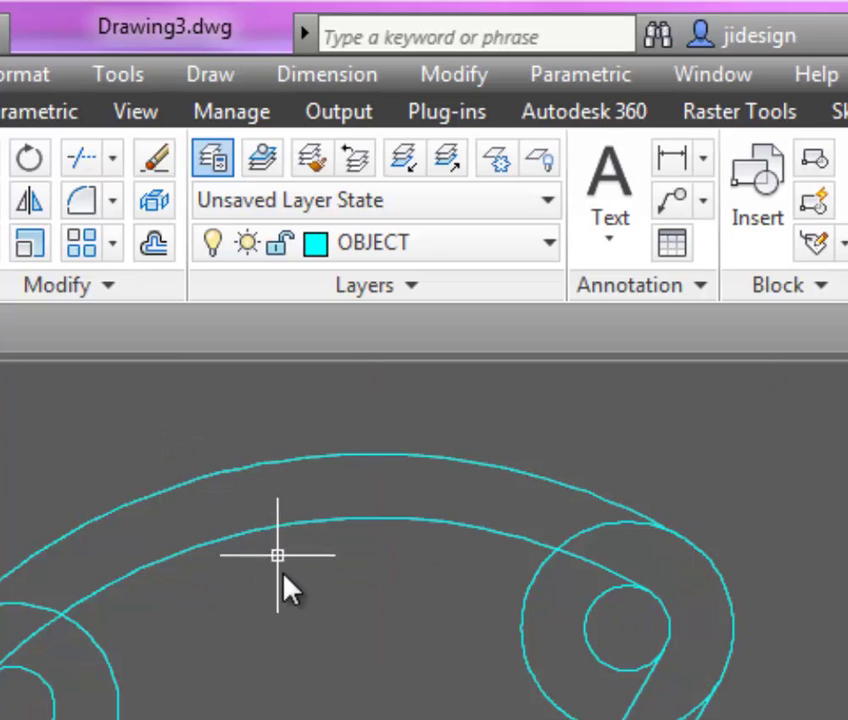
click(505, 250)
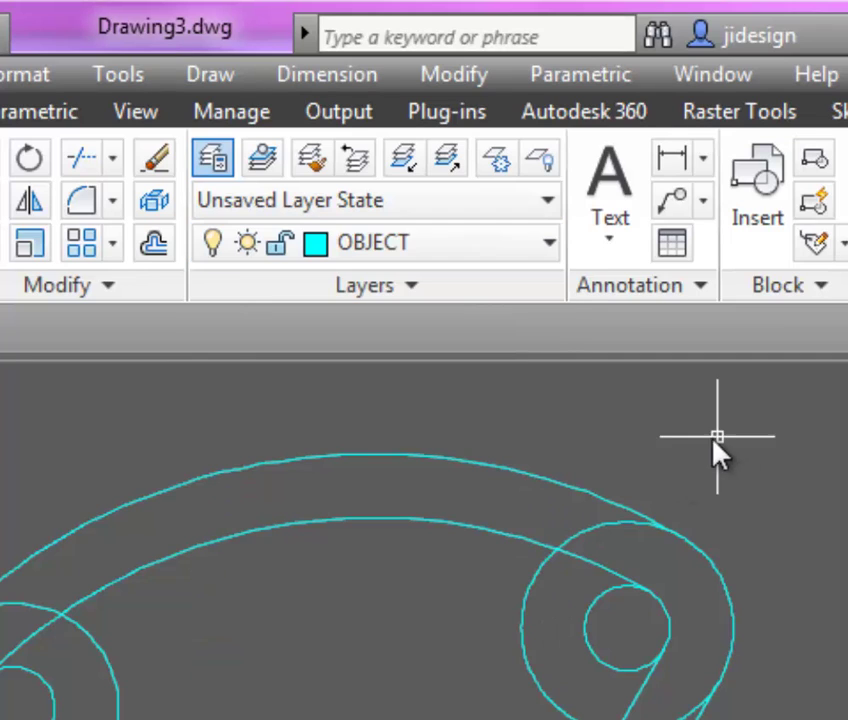
click(450, 168)
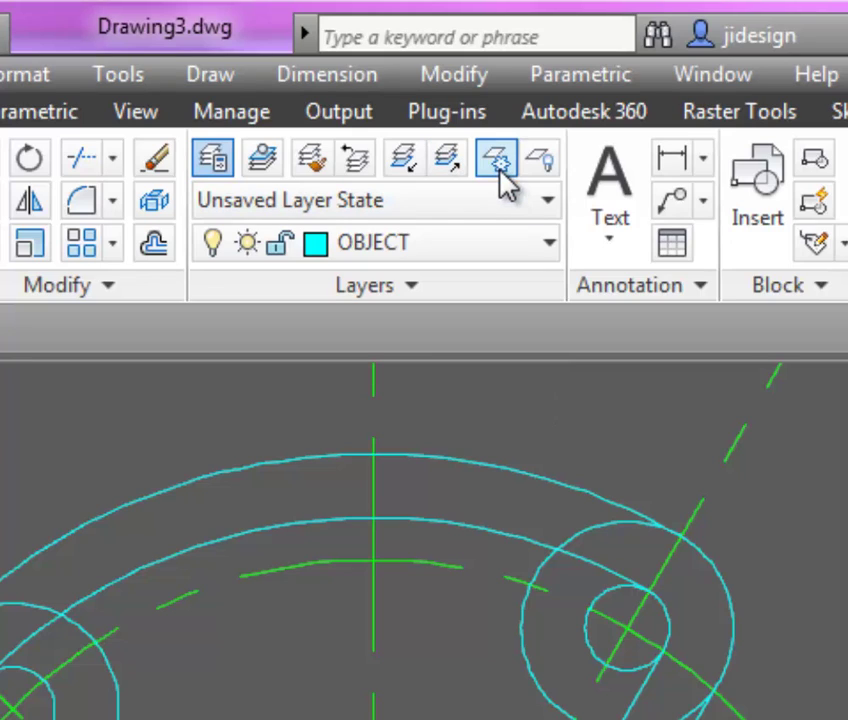
Freeze the center layer by picking the 60 degree centerline
click(497, 159)
click(702, 511)
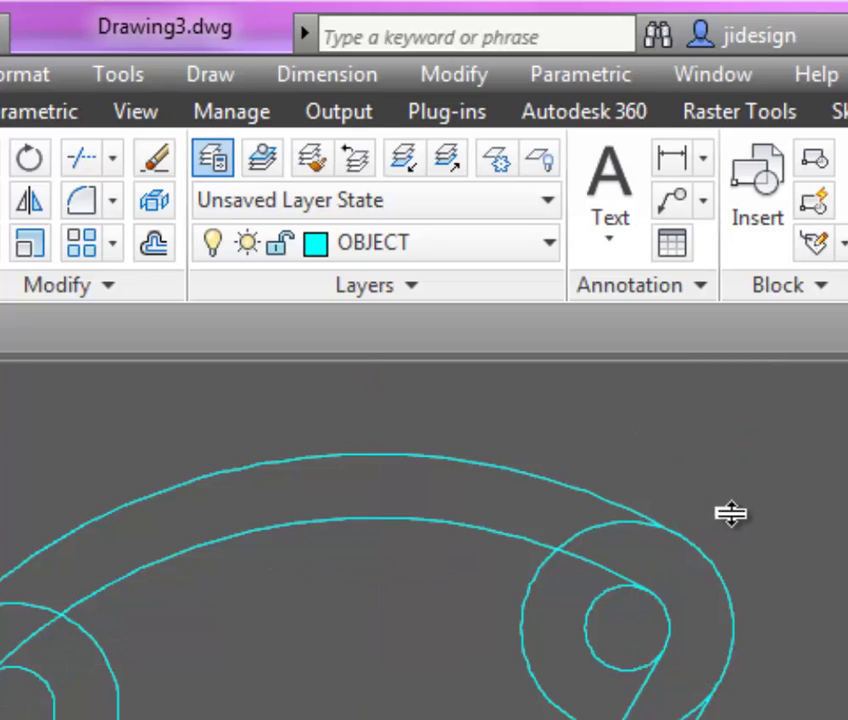
key(Return)
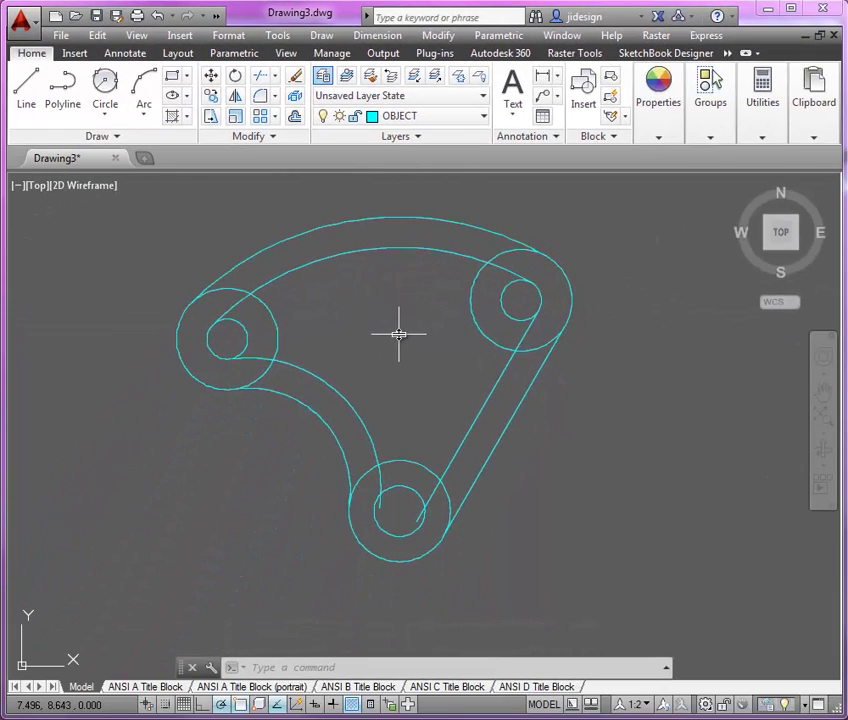
Using all objects as cutting edges, trim the ends of both offset arcs inside the 135 degree outer circle
text(TR)
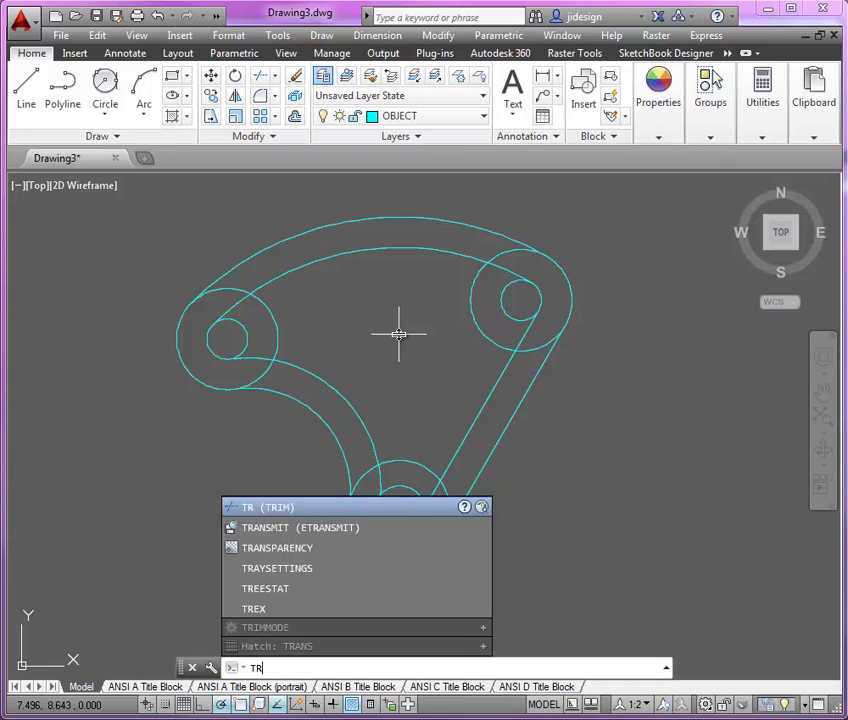
key(Return)
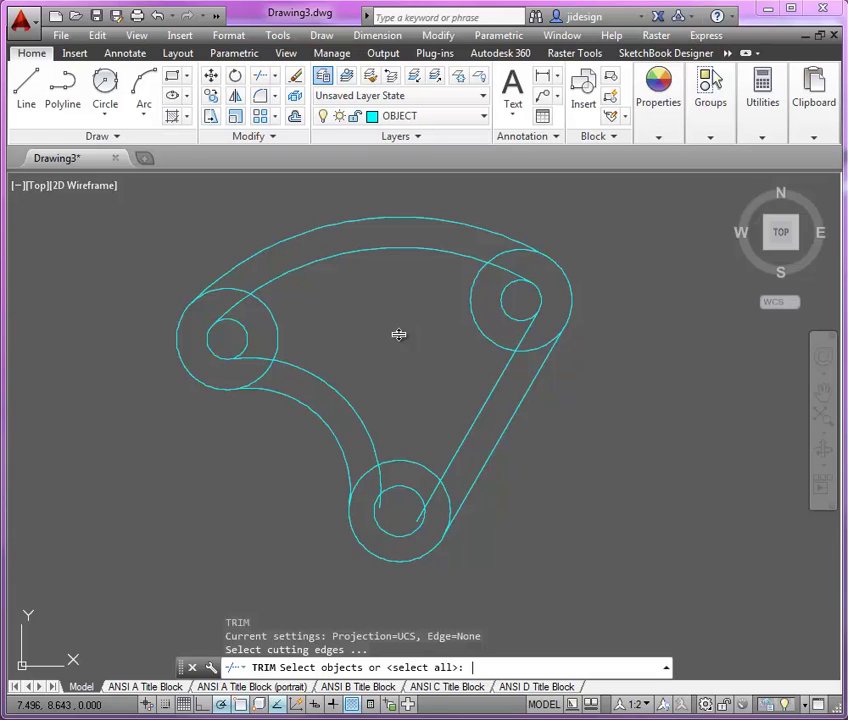
key(Return)
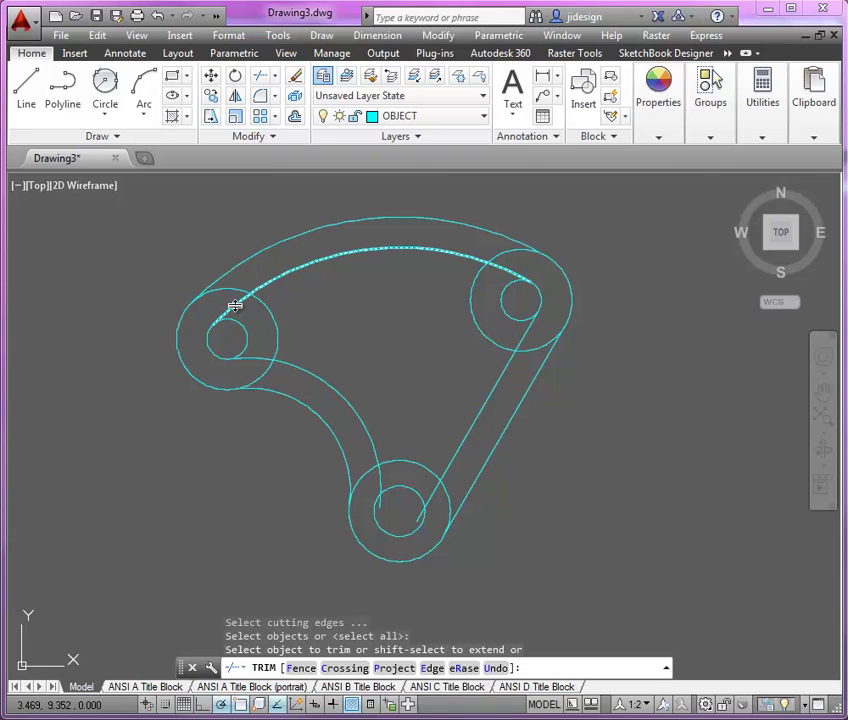
click(234, 306)
click(262, 360)
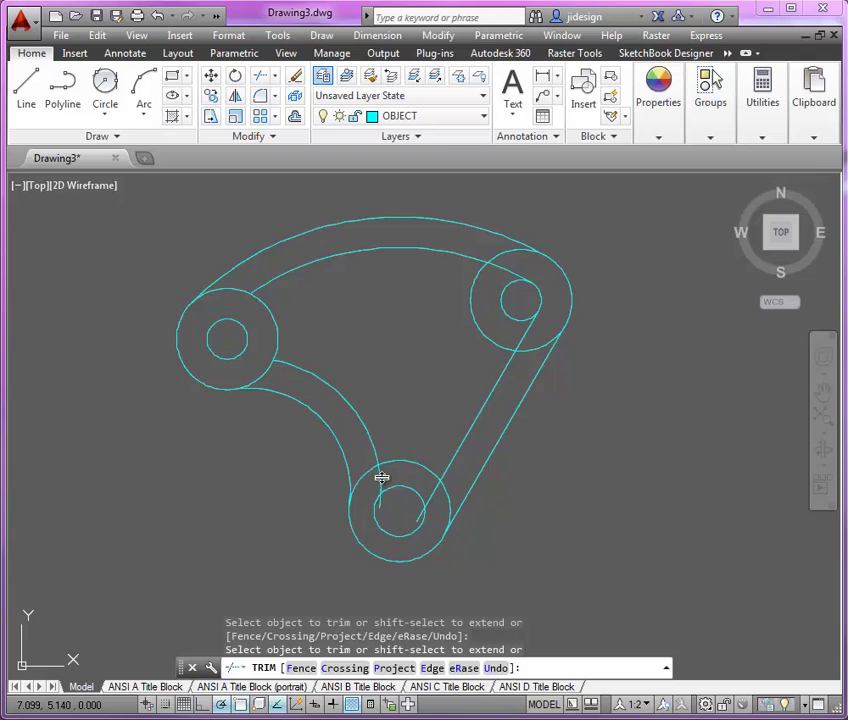
Trim the ends of the offset arc and offset line inside the lower center pair's outer circle, including the pieces within its hole
scroll(380, 498, up, 4)
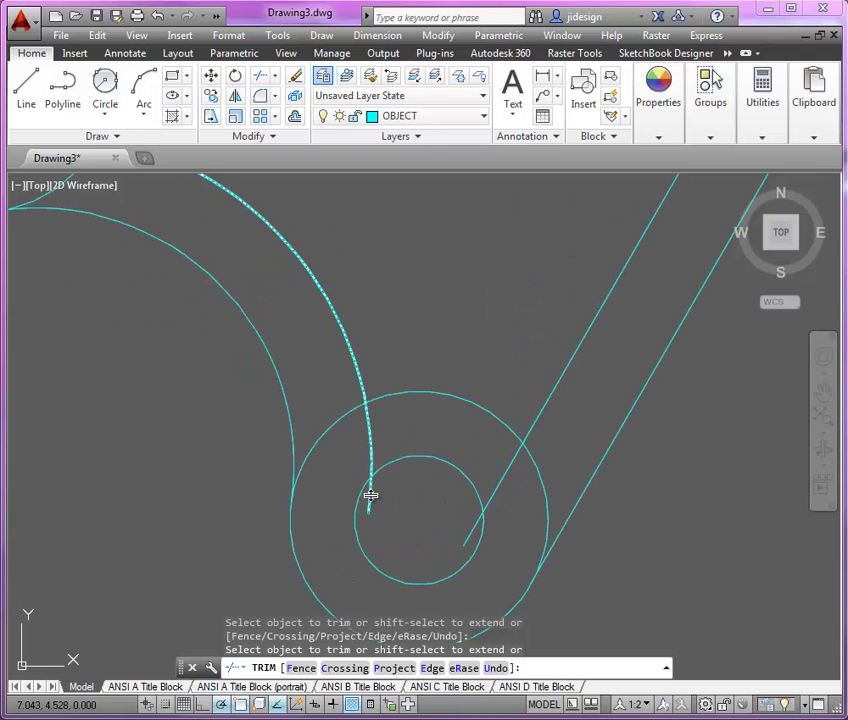
click(371, 497)
click(372, 453)
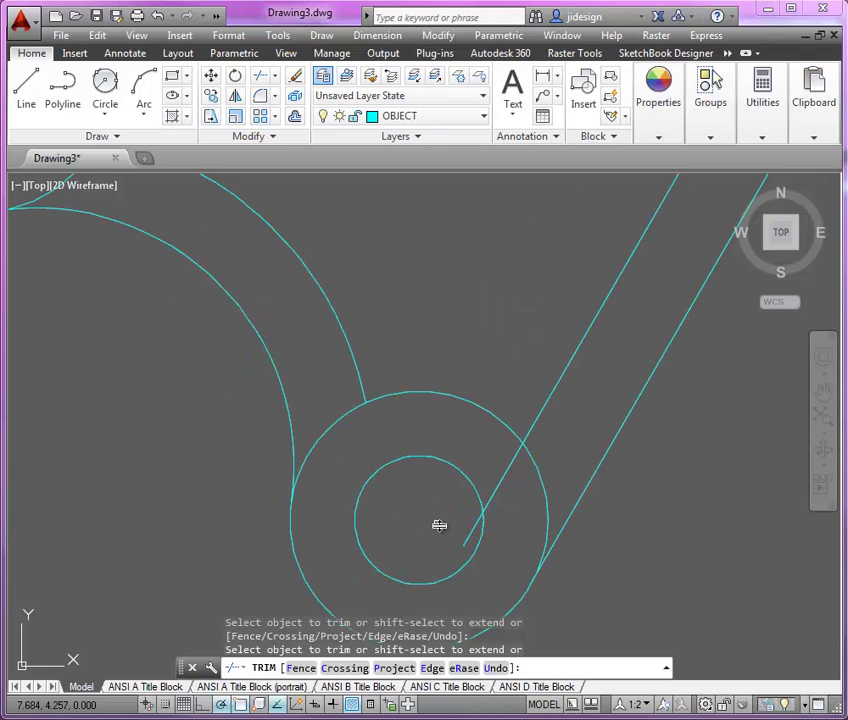
click(469, 532)
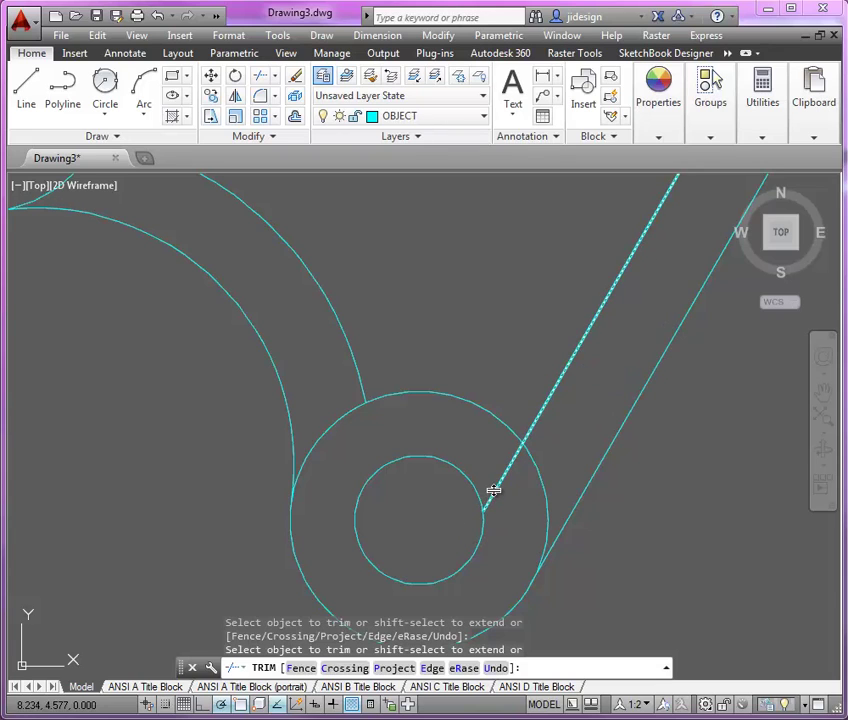
click(491, 500)
Trim the ends of the upper offset arc and the offset line inside the 60 degree outer circle
scroll(495, 497, down, 4)
scroll(587, 355, up, 2)
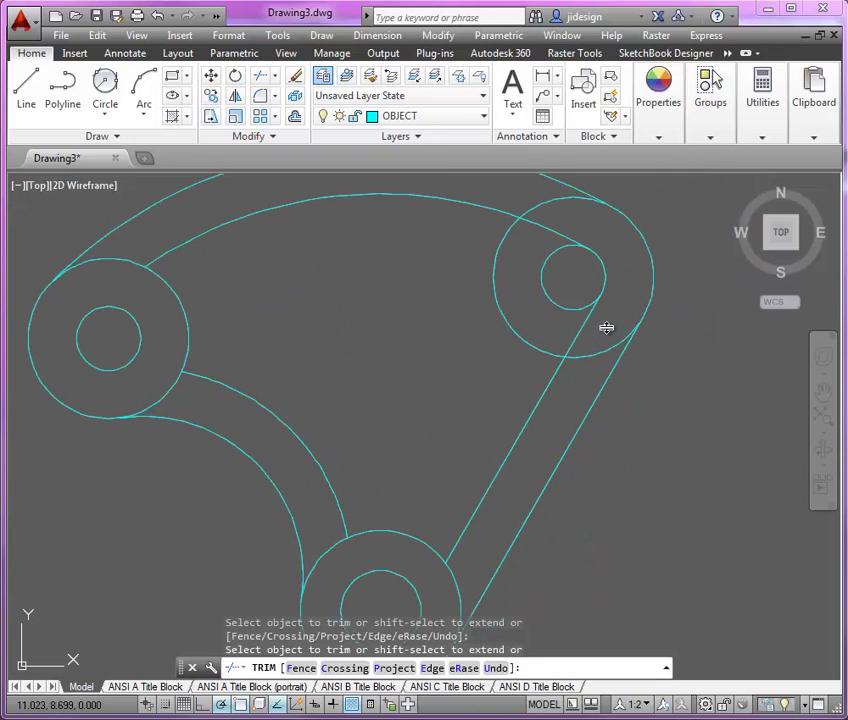
click(567, 236)
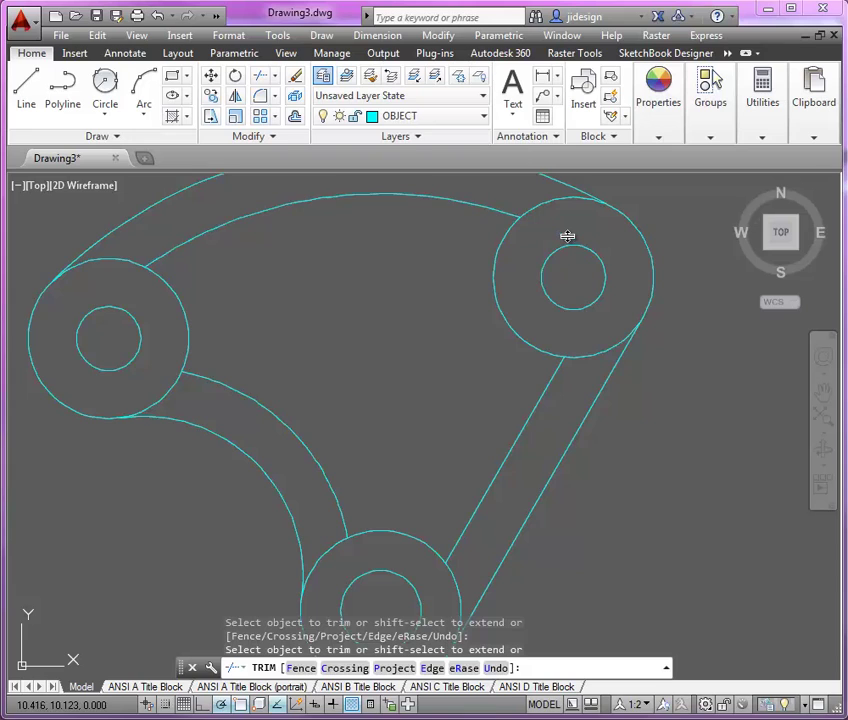
Trim the portions of all three bosses' outer circles that cross the connecting arms, leaving continuous inner and outer plate outlines
scroll(530, 245, down, 2)
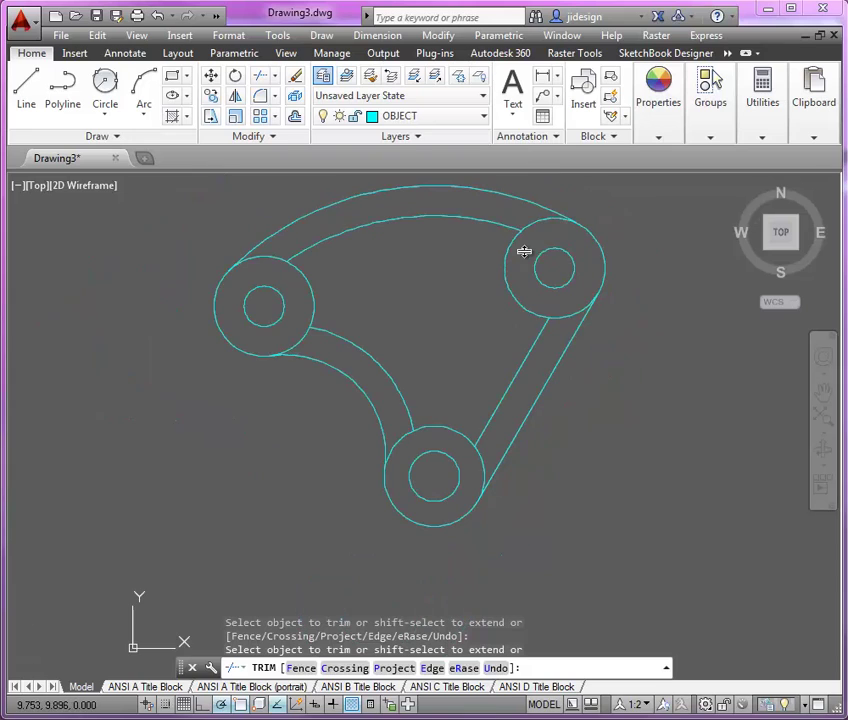
click(271, 255)
click(530, 222)
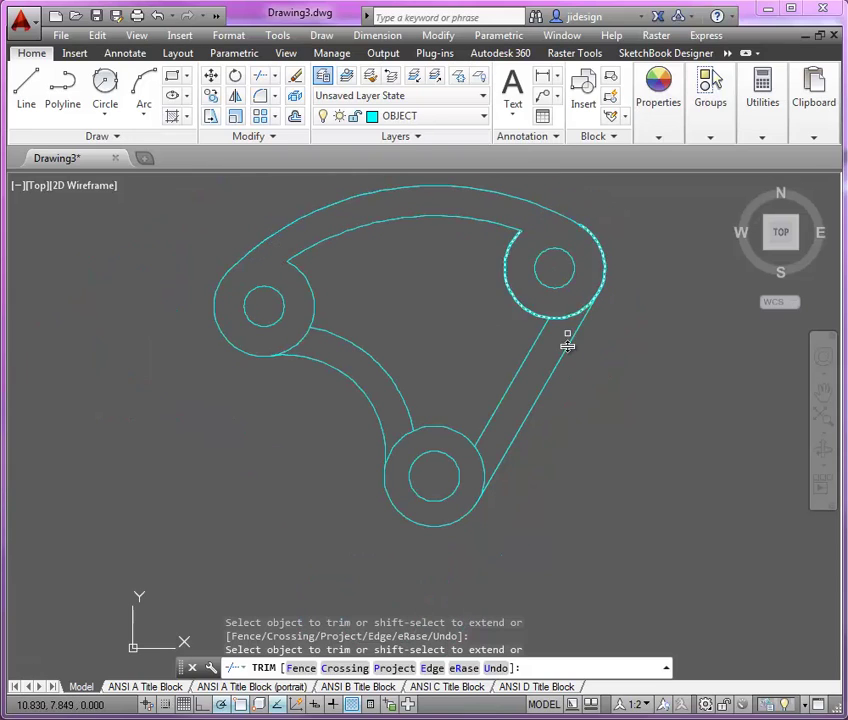
click(564, 318)
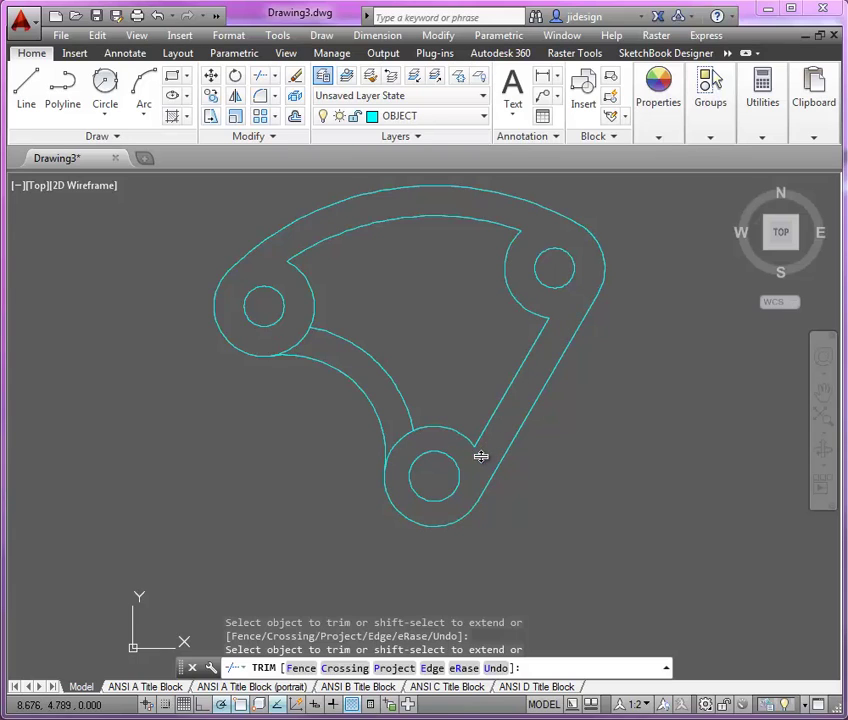
click(420, 432)
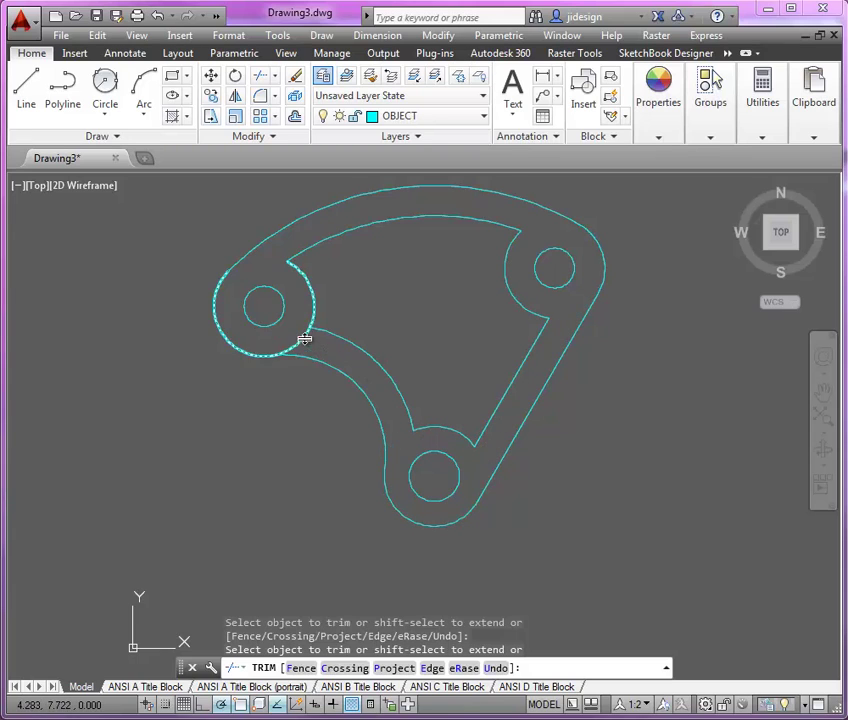
scroll(446, 380, down, 2)
scroll(449, 326, up, 2)
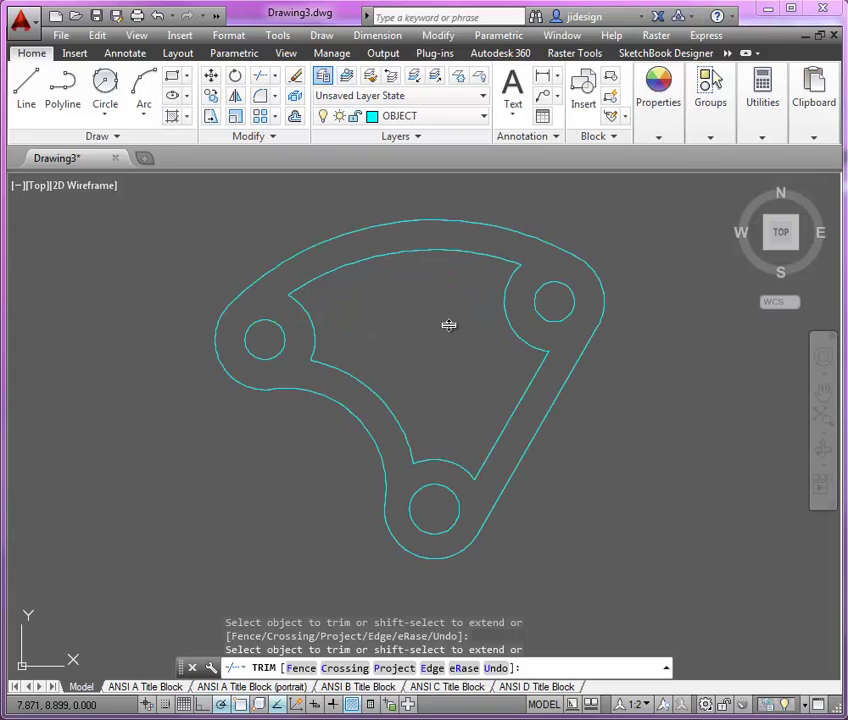
key(Return)
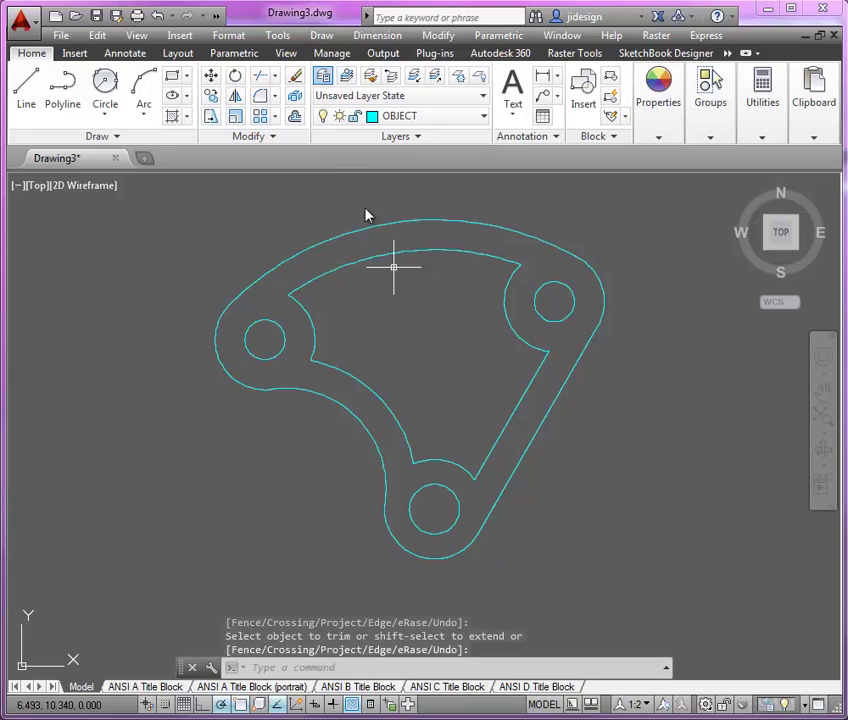
Fillet the two inner corners beside the lower boss with a radius of .5, using the Multiple option
click(258, 97)
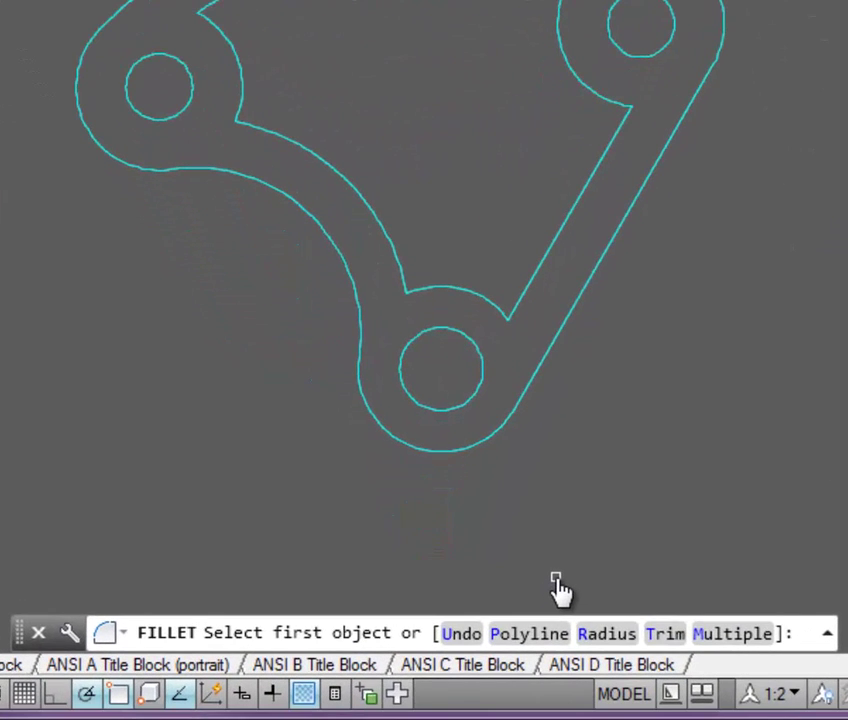
text(R)
key(Return)
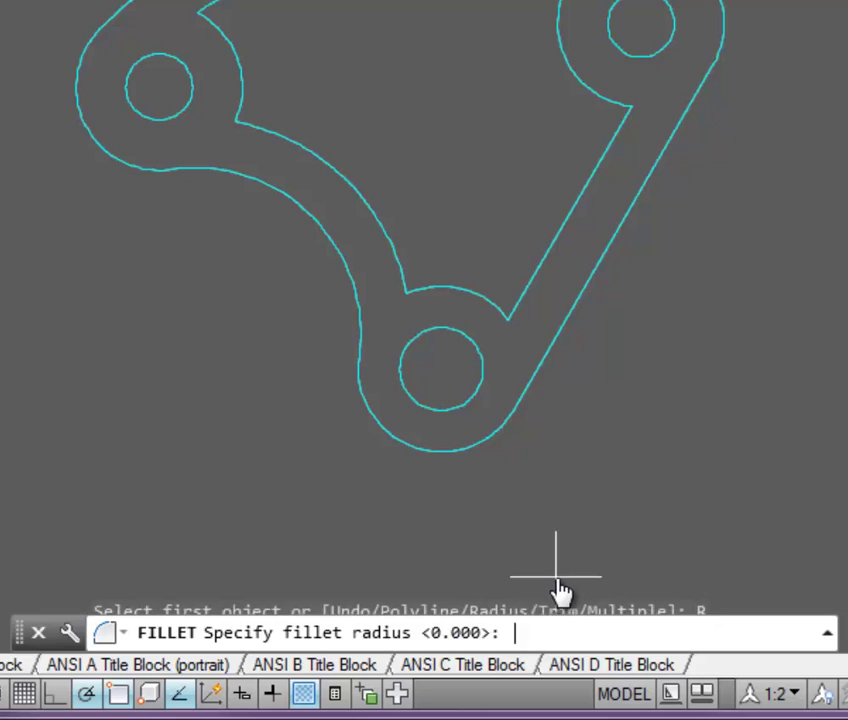
text(.)
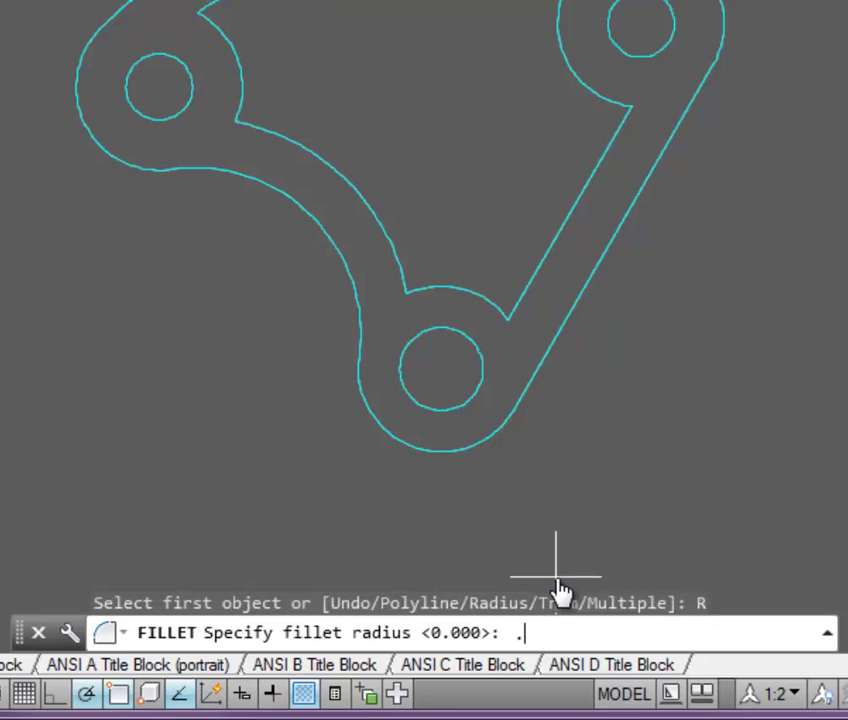
text(5)
key(Return)
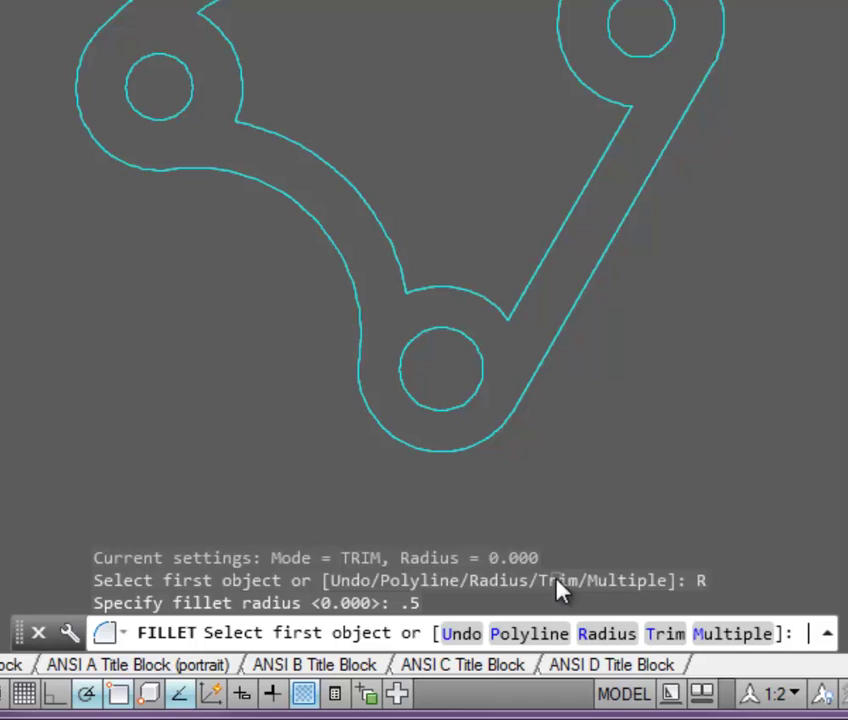
text(M)
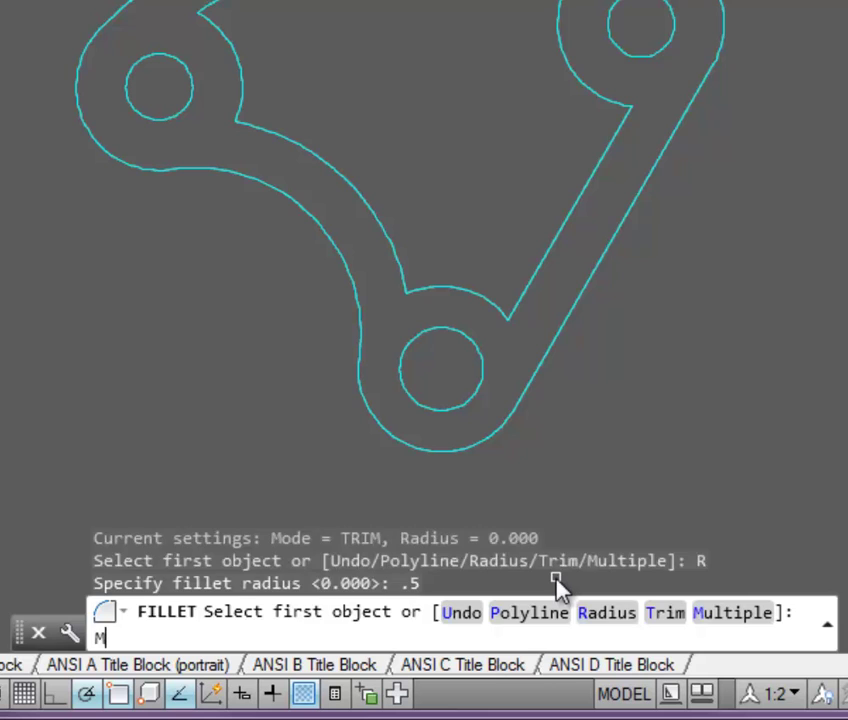
key(Return)
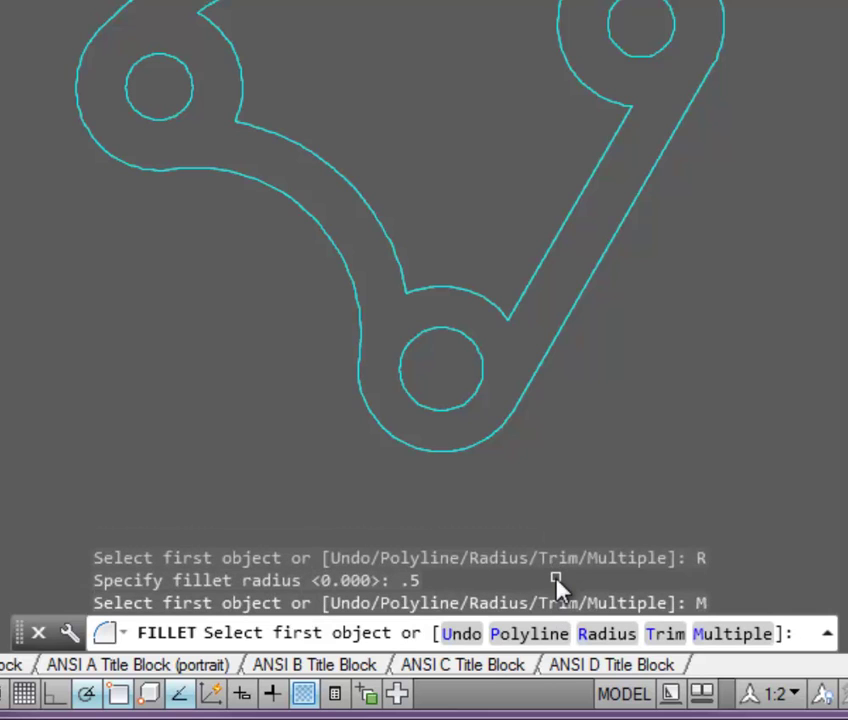
scroll(409, 273, up, 3)
click(392, 284)
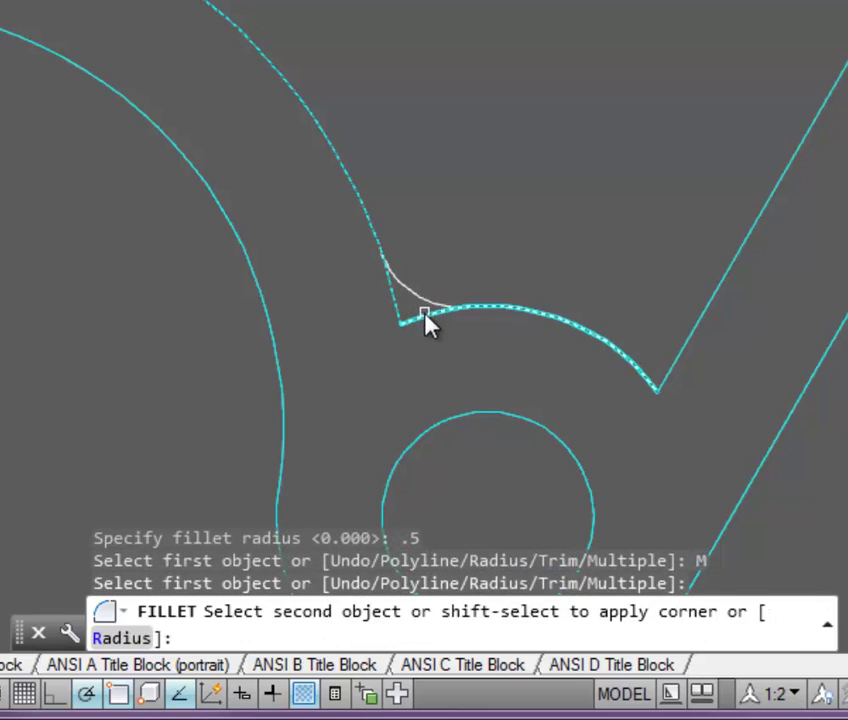
click(424, 314)
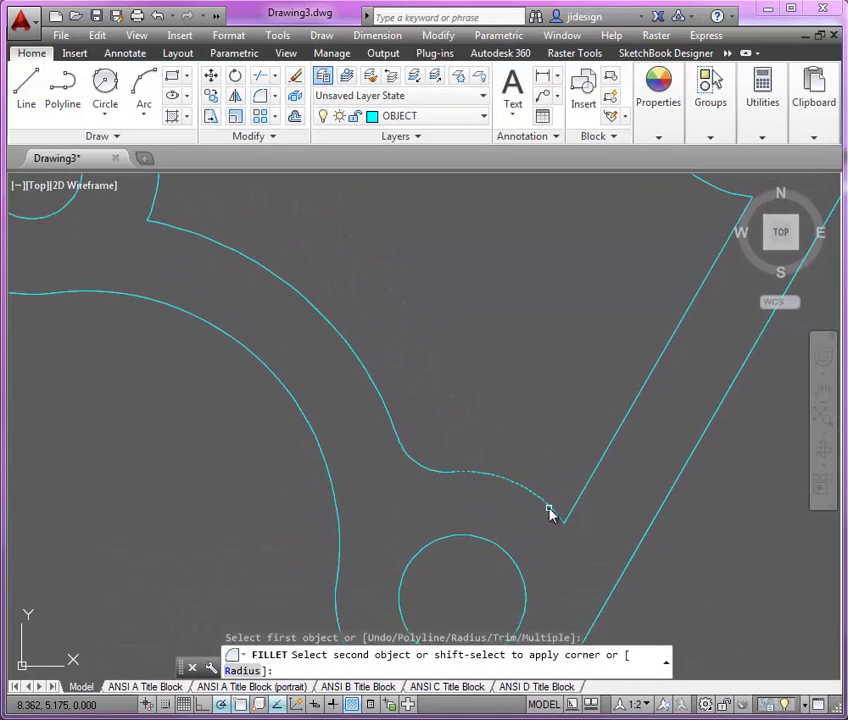
click(577, 507)
Fillet both inner outline corners at the 60 degree boss with the same .5 radius
scroll(560, 560, down, 3)
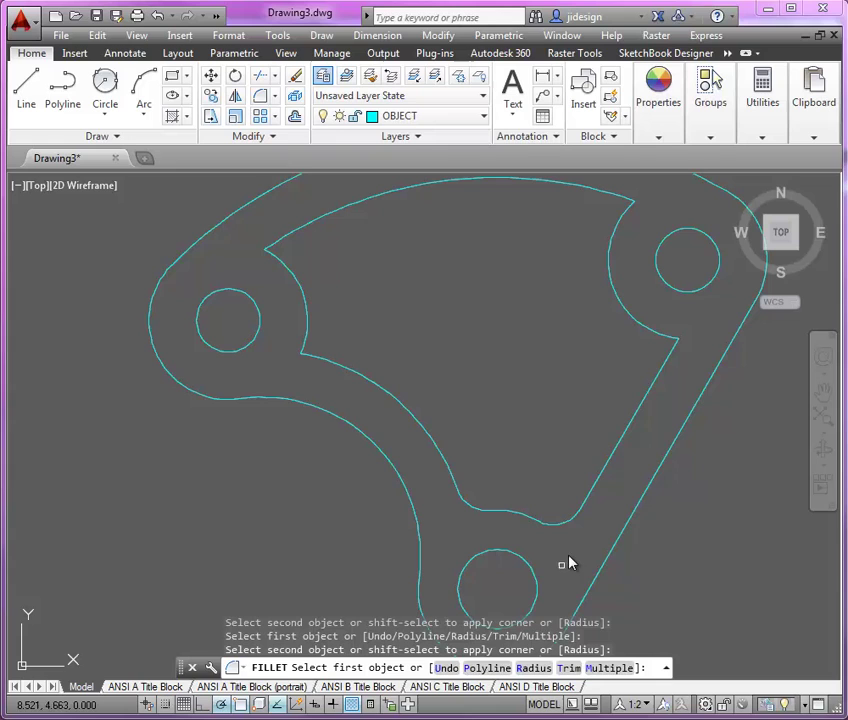
click(670, 354)
click(659, 341)
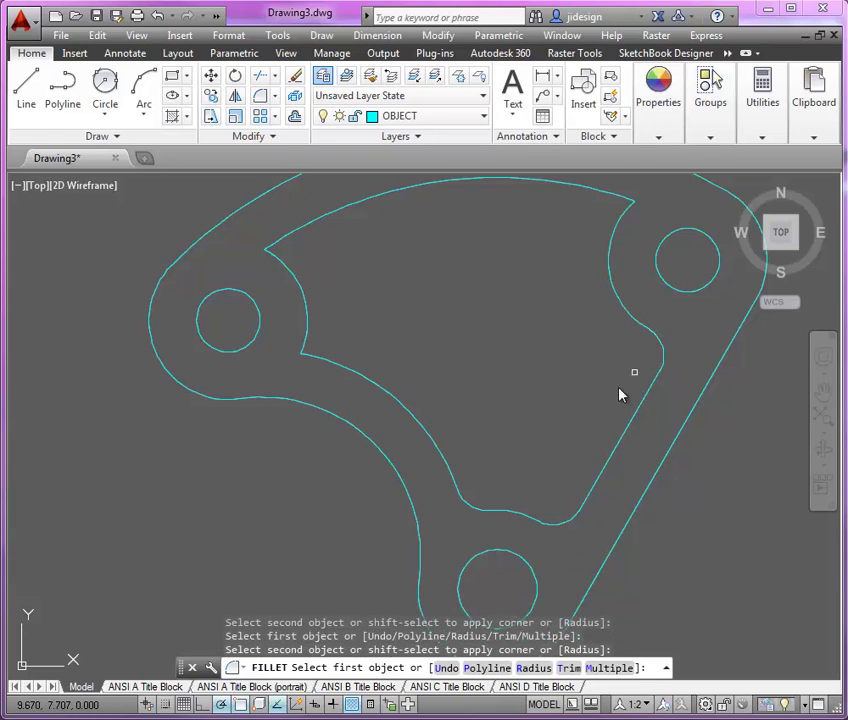
scroll(619, 395, down, 3)
click(612, 294)
click(607, 283)
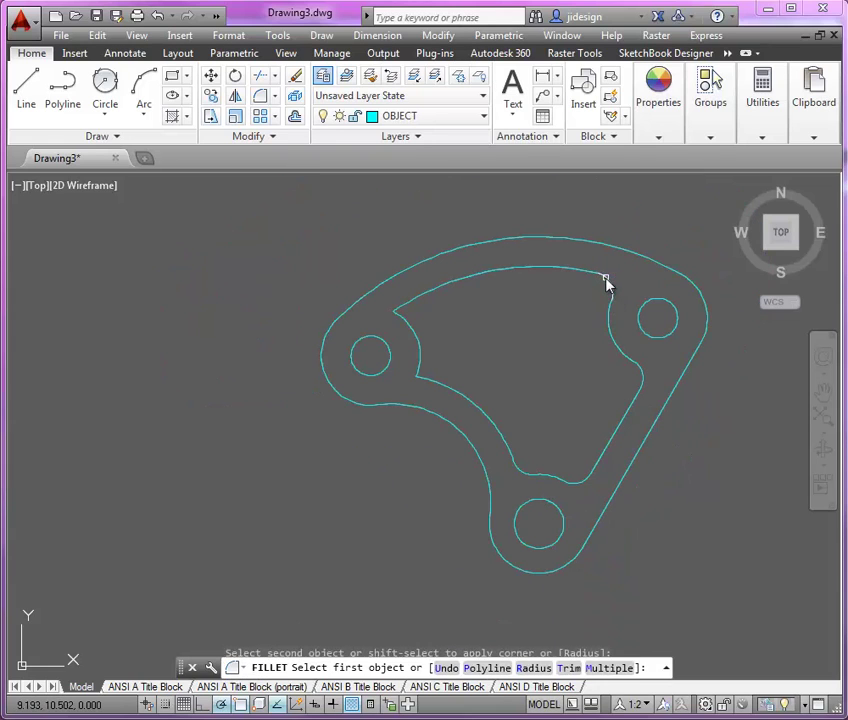
Fillet both inner outline corners at the 135 degree boss with the same radius and finish the Fillet command
click(401, 307)
click(419, 352)
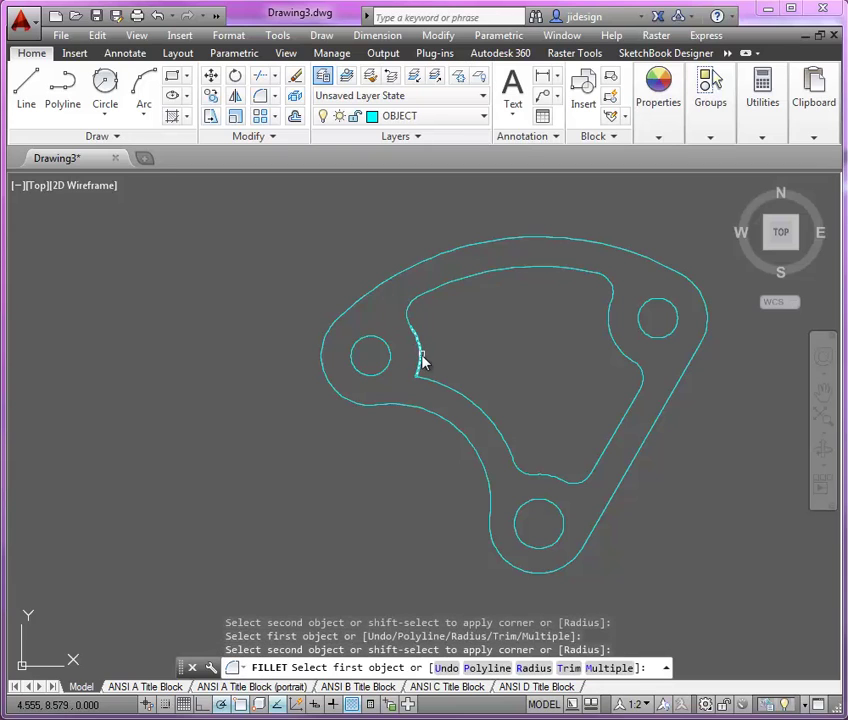
click(421, 362)
click(432, 384)
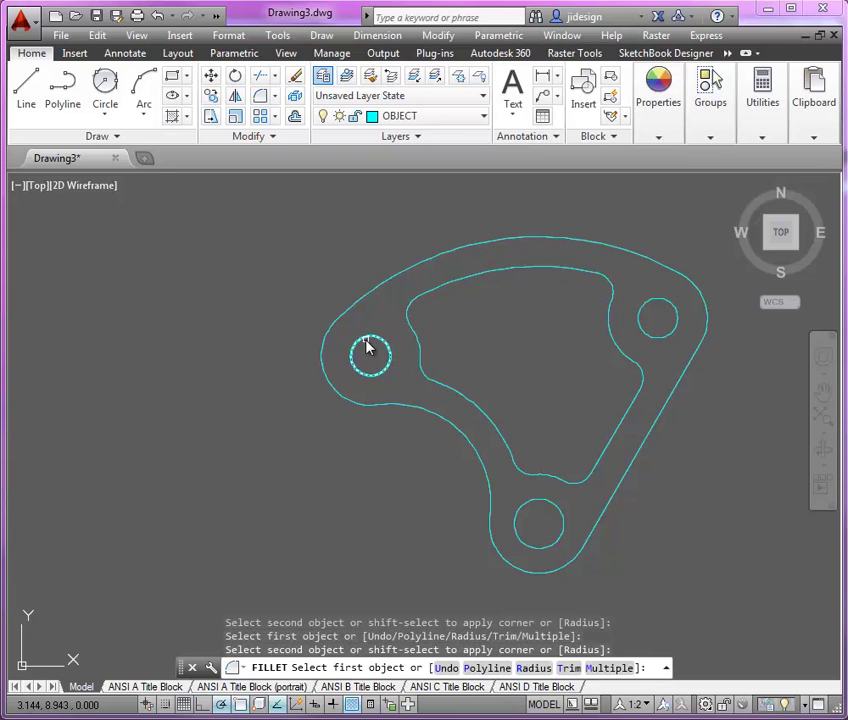
key(Return)
scroll(450, 320, down, 4)
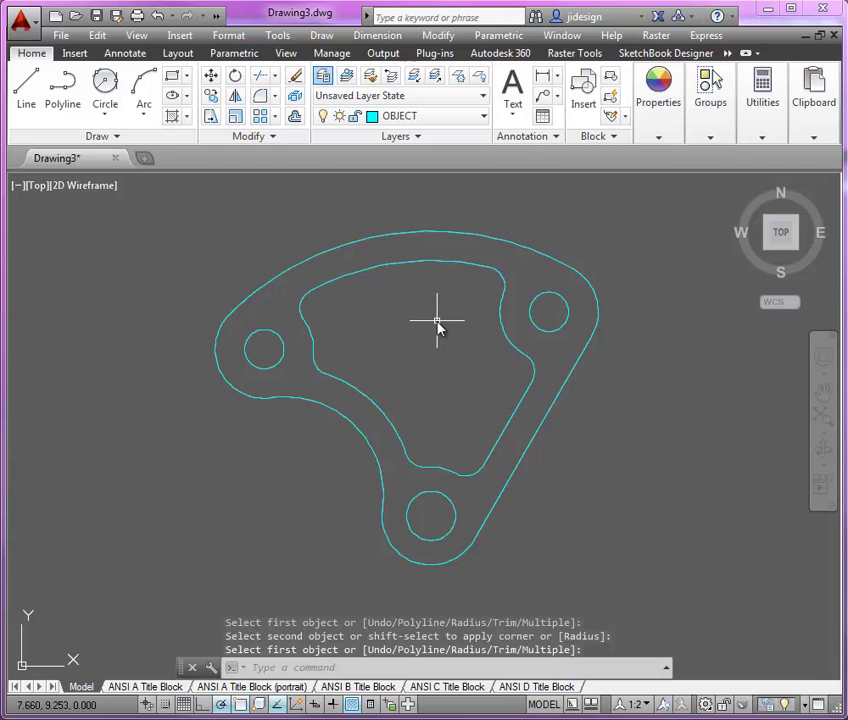
Check the plate against 5-225-a-Model.pdf, and thaw the center layer in AutoCAD
key(alt+Tab)
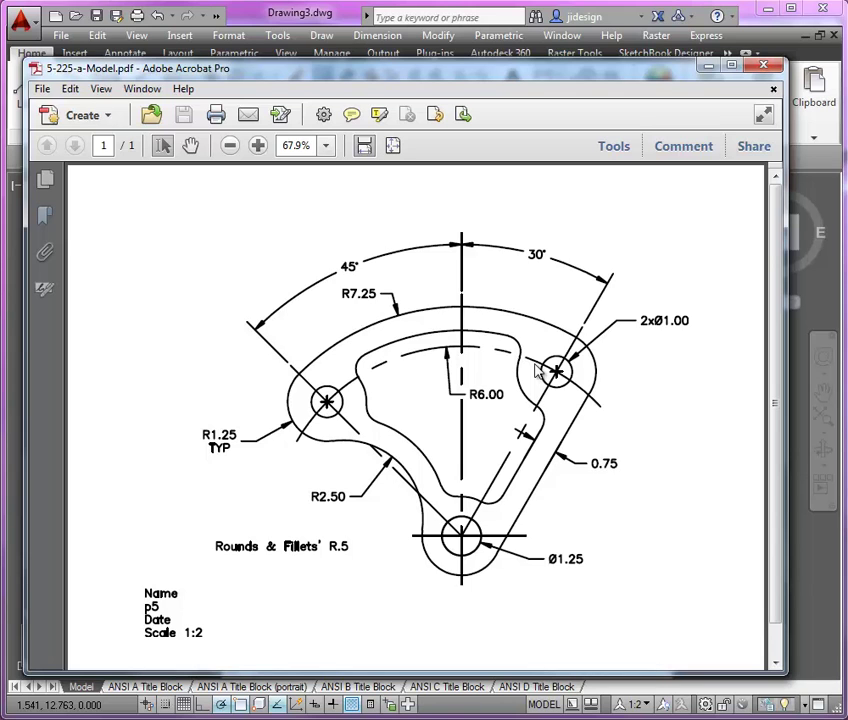
drag(548, 77, 2, 70)
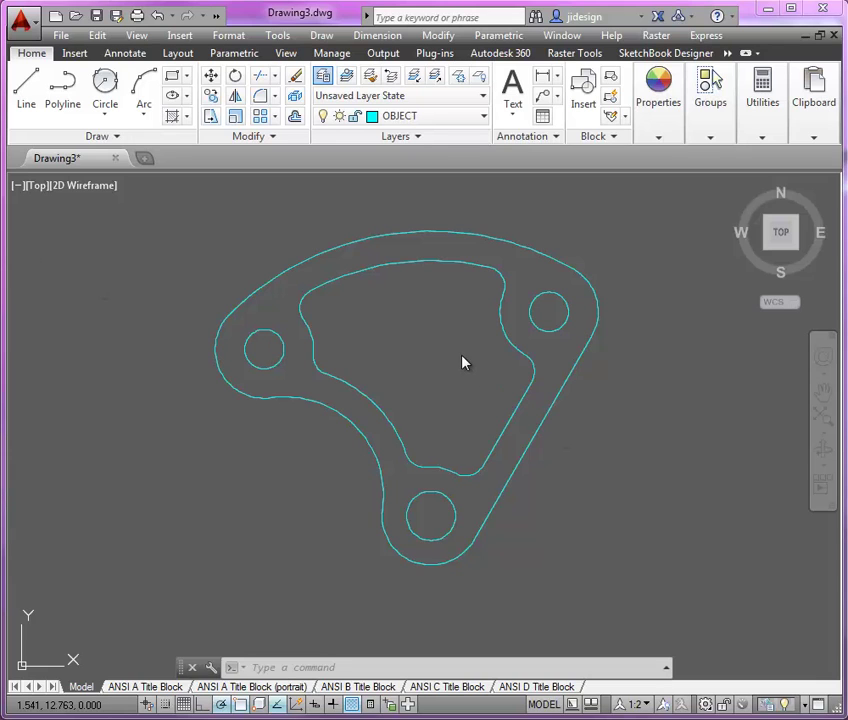
click(484, 116)
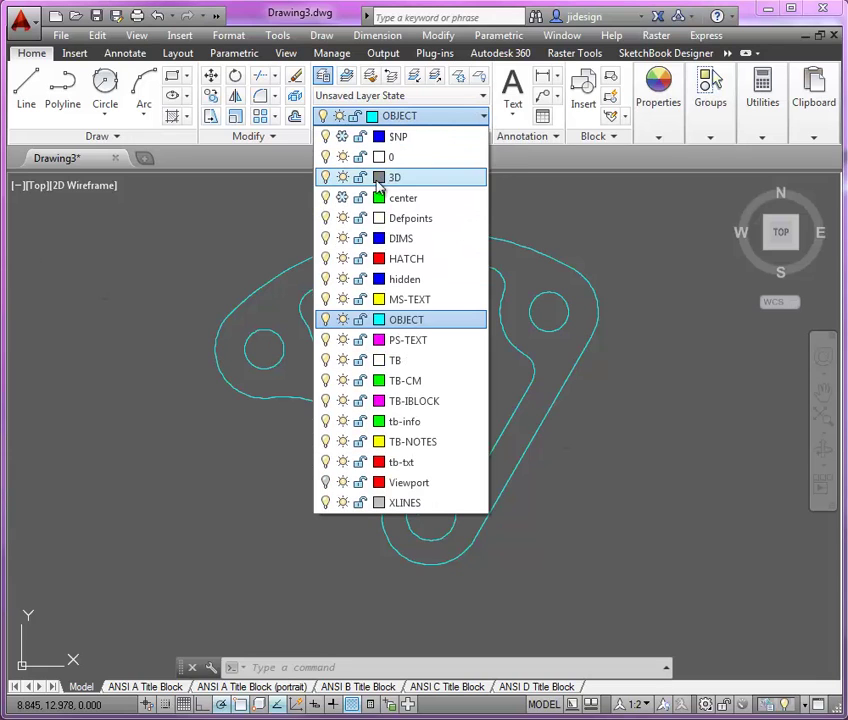
click(342, 197)
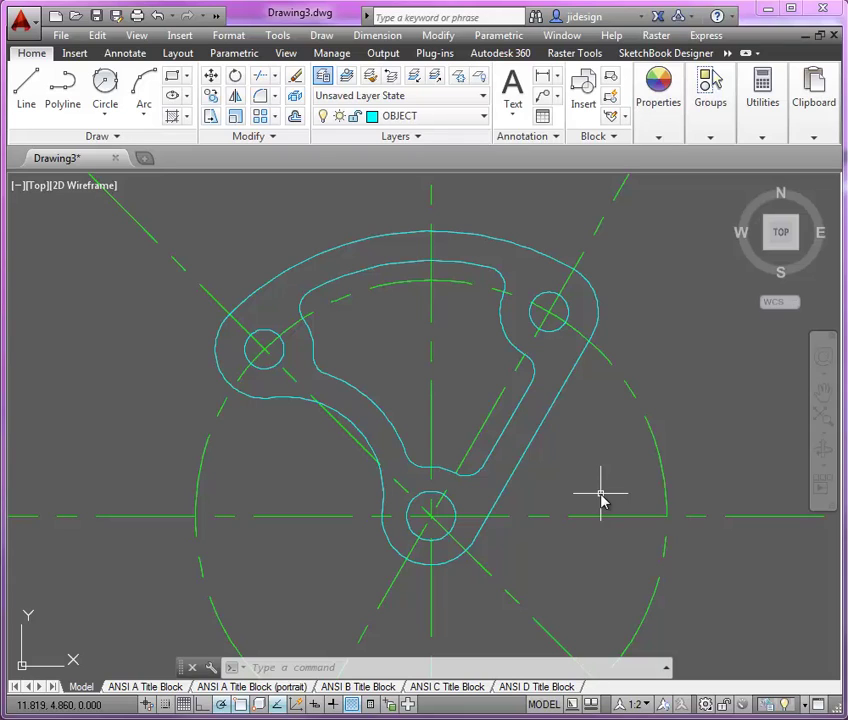
Offset the outer tangent line and the lower boss's outer arc outward by .25
text(o)
key(Return)
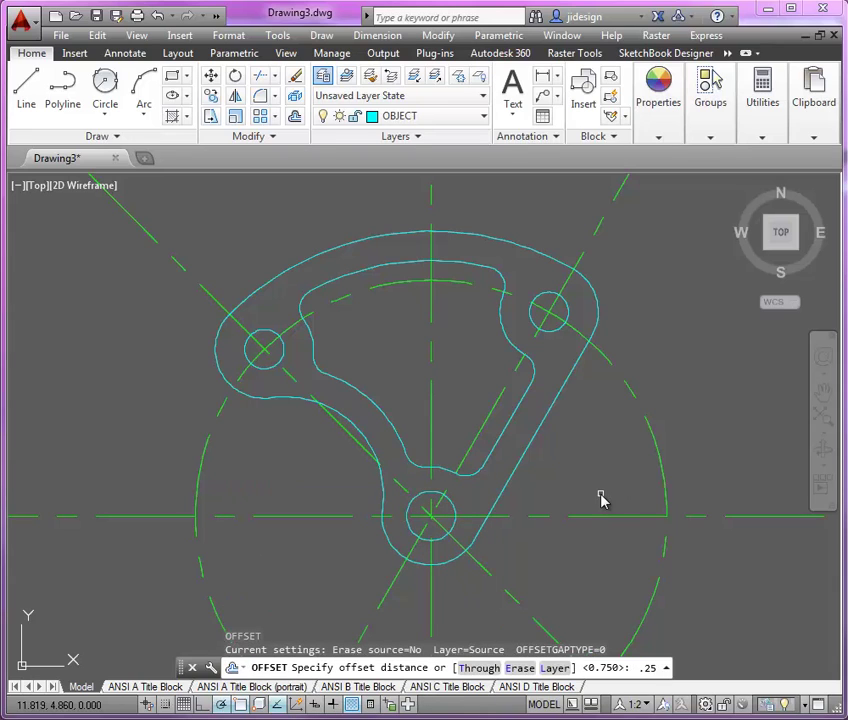
key(Return)
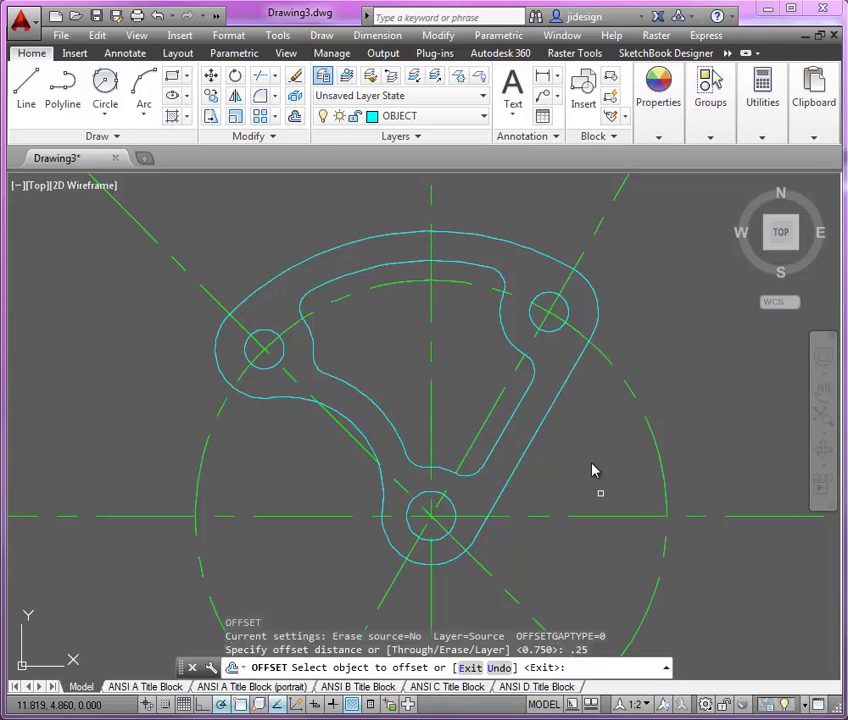
click(586, 355)
click(603, 400)
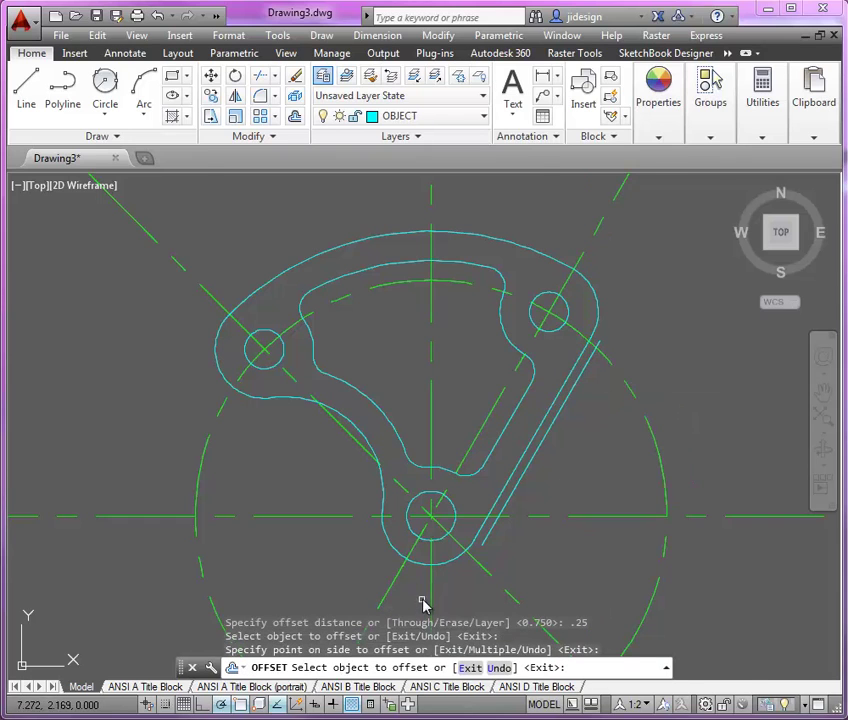
scroll(422, 603, up, 2)
click(464, 566)
click(466, 592)
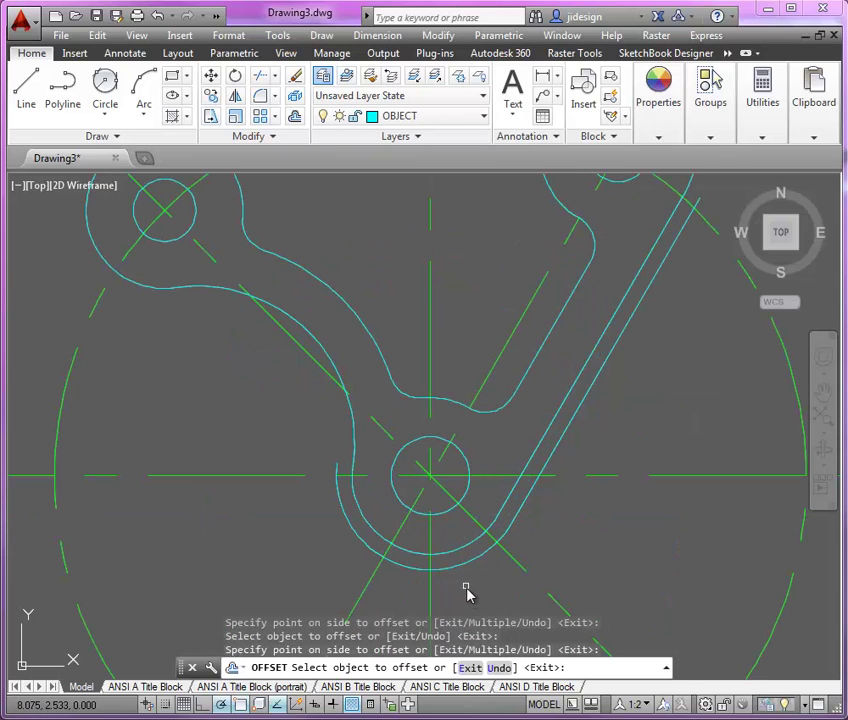
Offset the 135 degree boss's outer arc and the large upper outline arc outward by the same .25 distance
scroll(480, 598, down, 2)
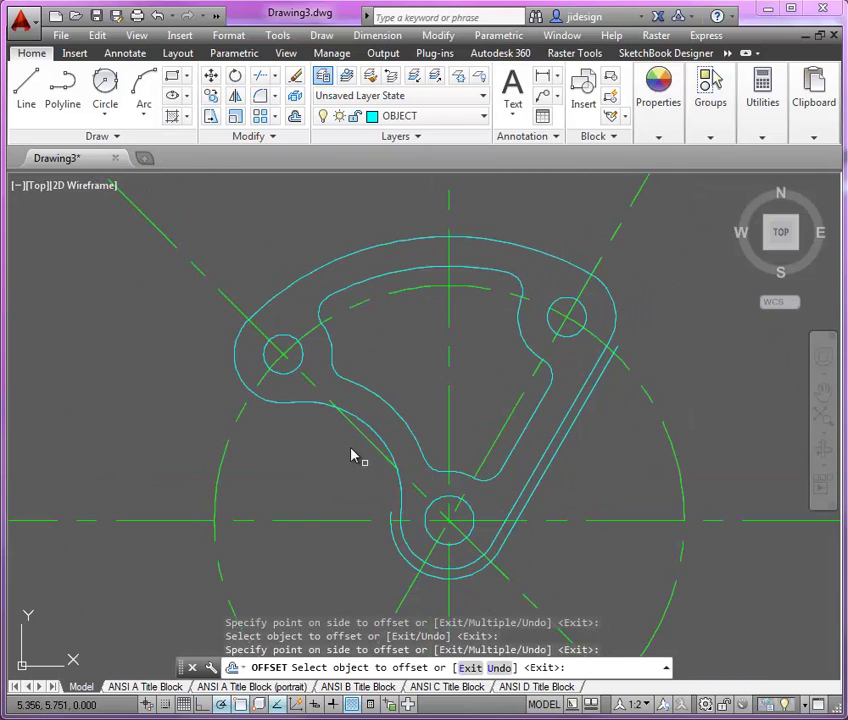
click(249, 394)
click(210, 400)
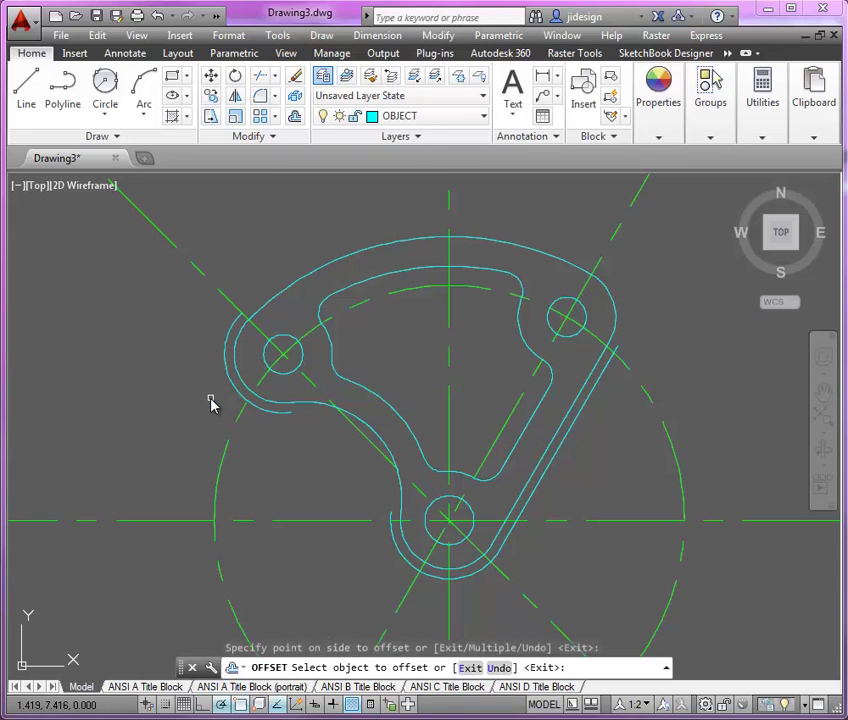
click(260, 318)
click(259, 284)
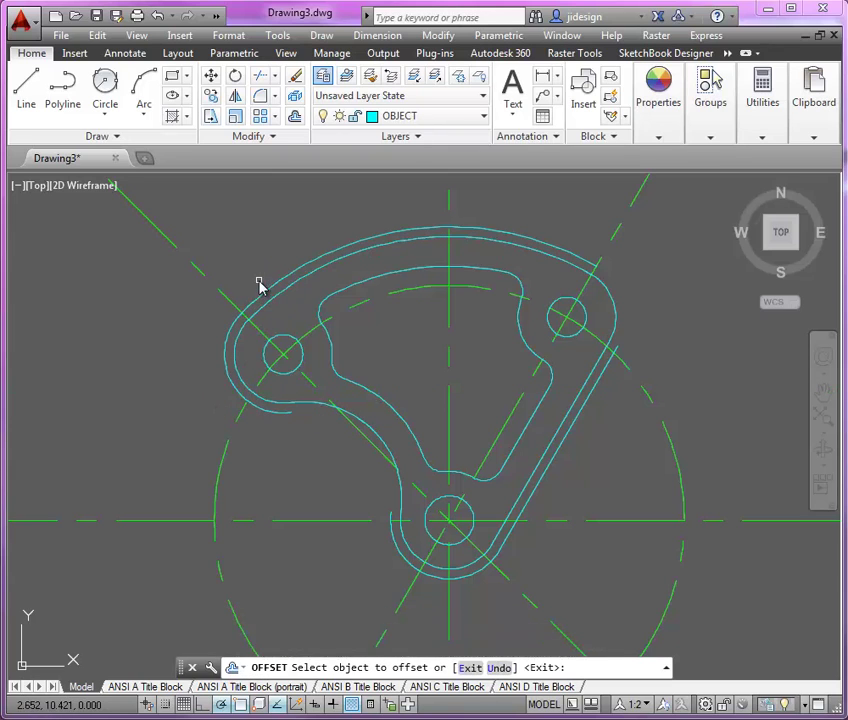
click(362, 588)
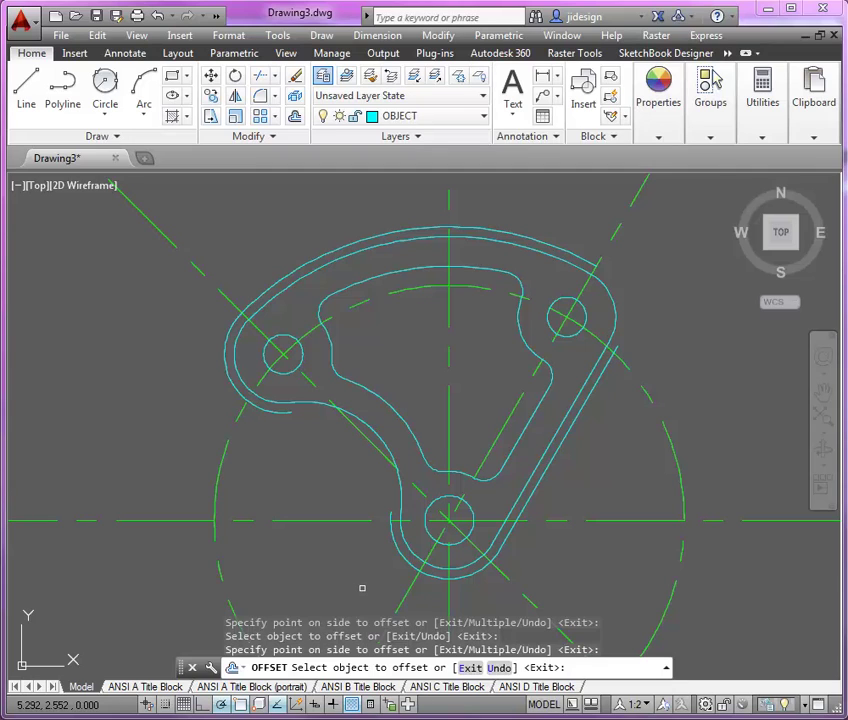
key(Return)
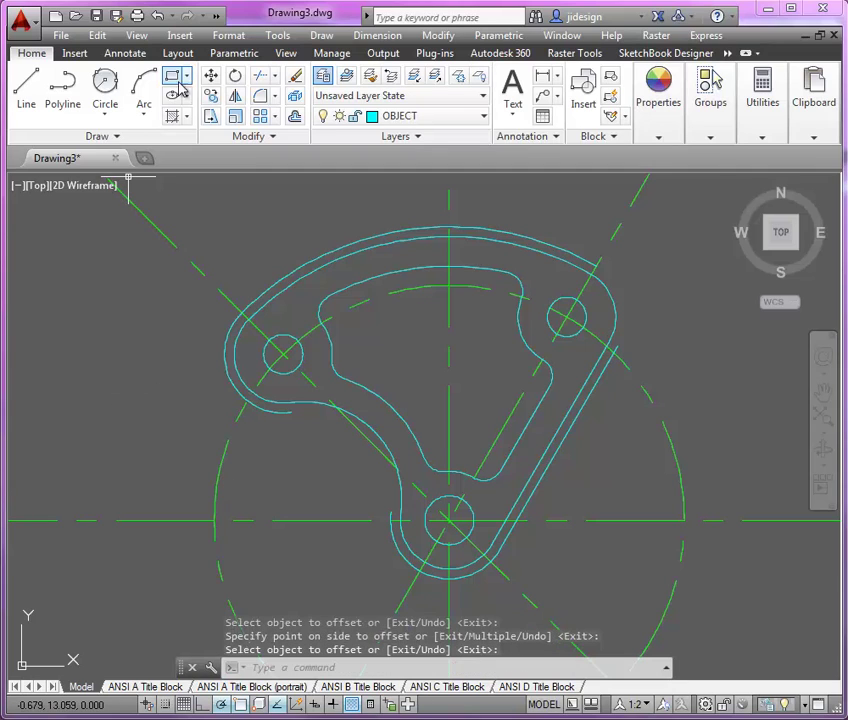
Trim the outer ends of the angled, vertical, arc and horizontal centerlines back to the four temporary offset outlines
click(262, 78)
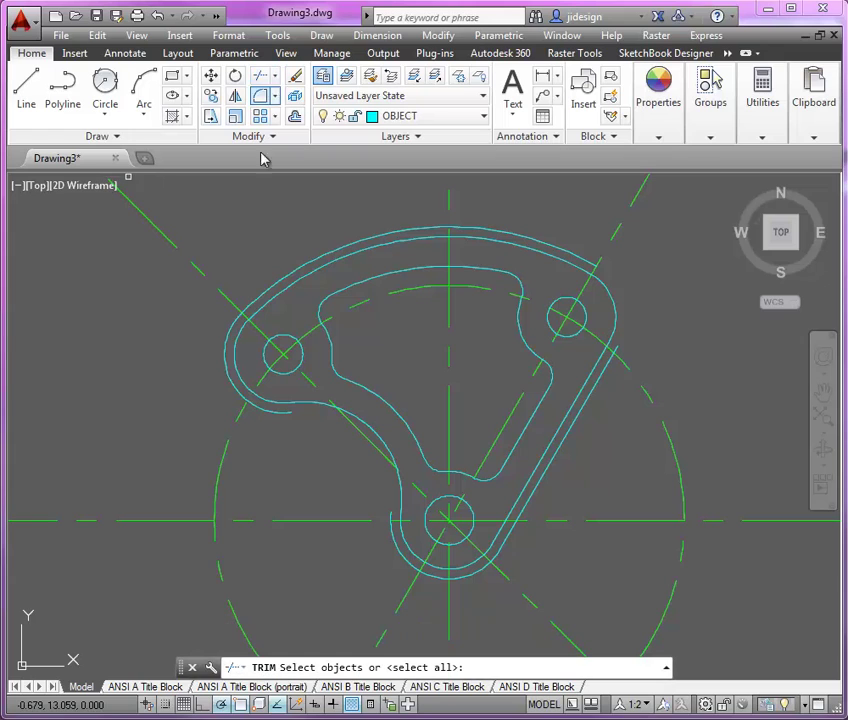
click(260, 302)
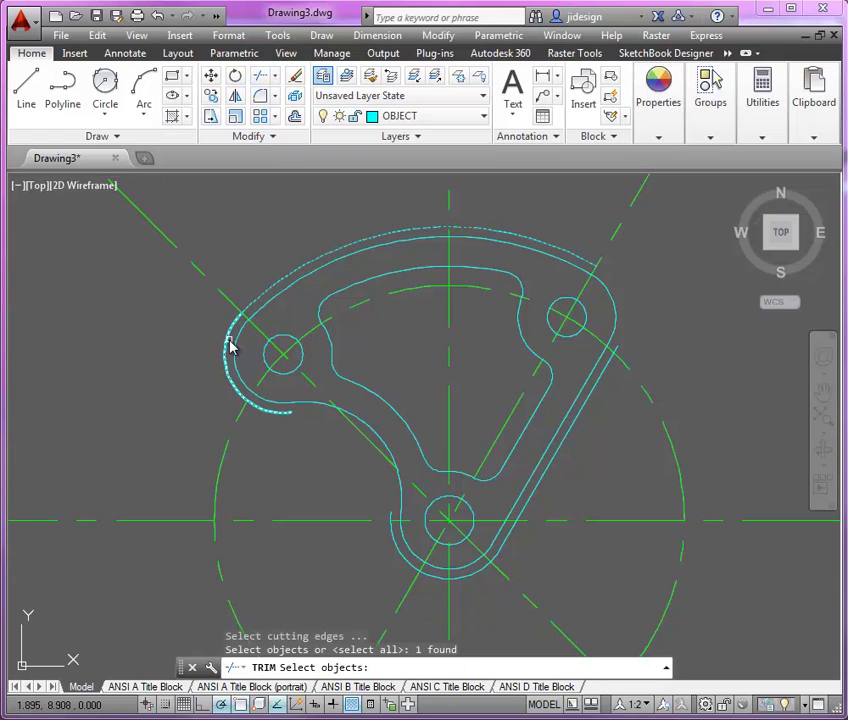
click(228, 346)
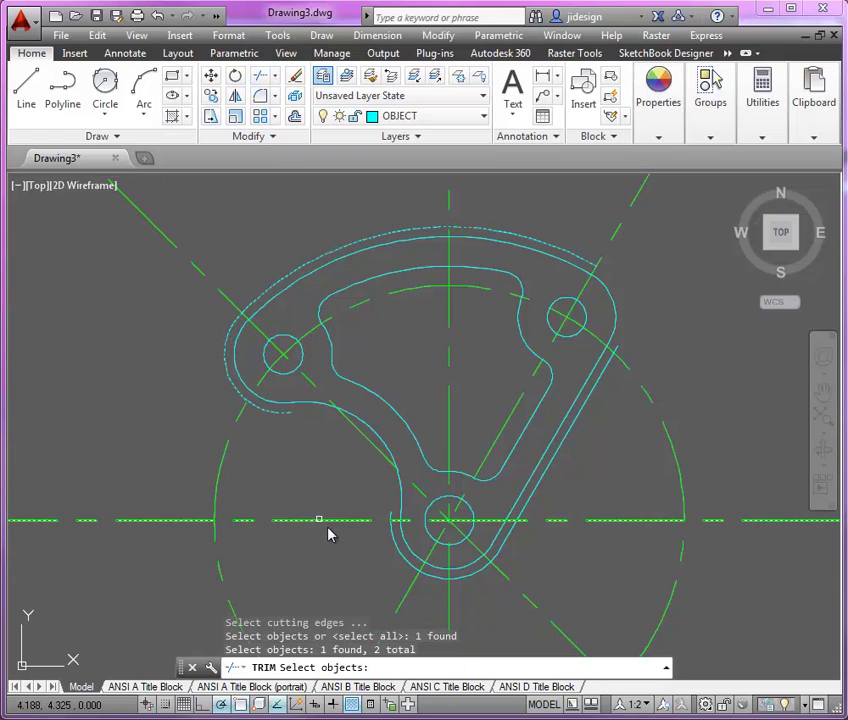
click(402, 556)
click(524, 511)
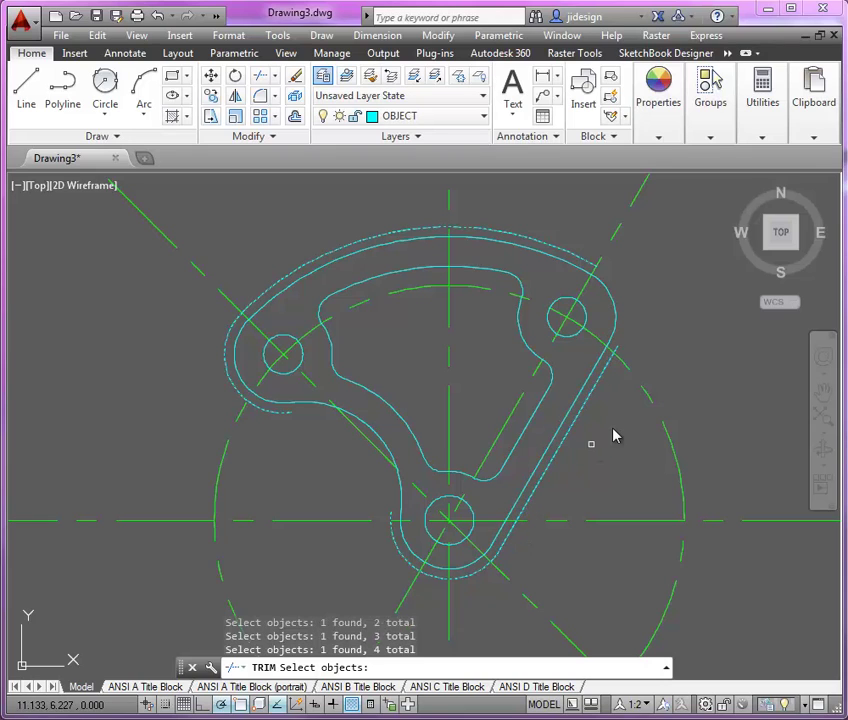
key(Return)
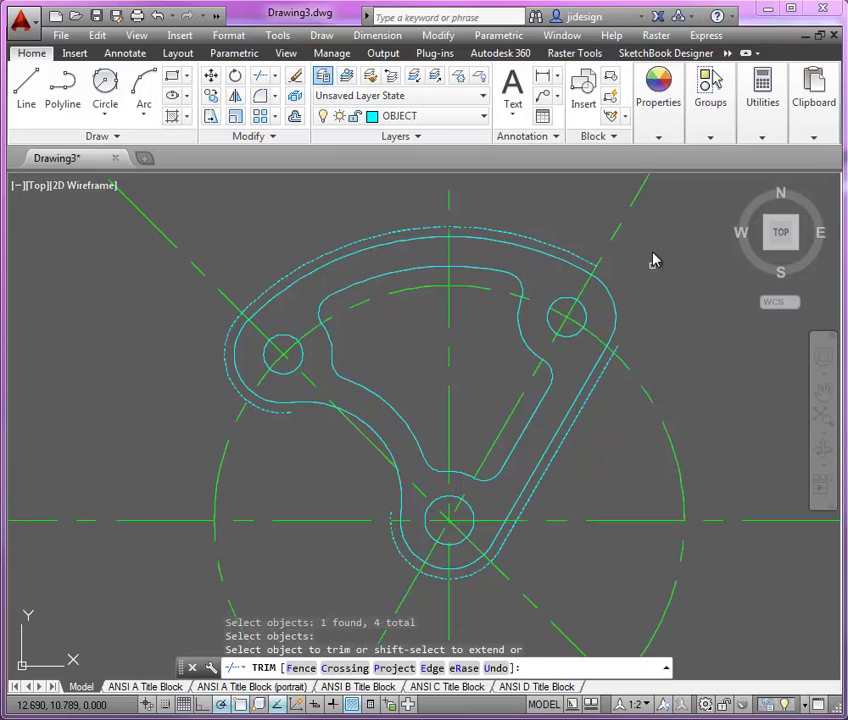
click(619, 233)
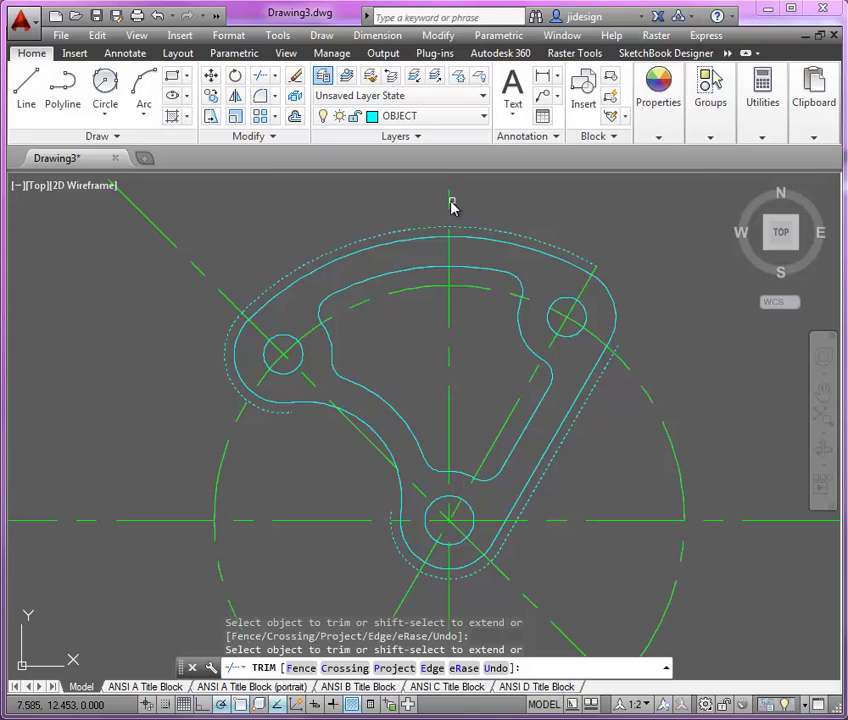
click(219, 293)
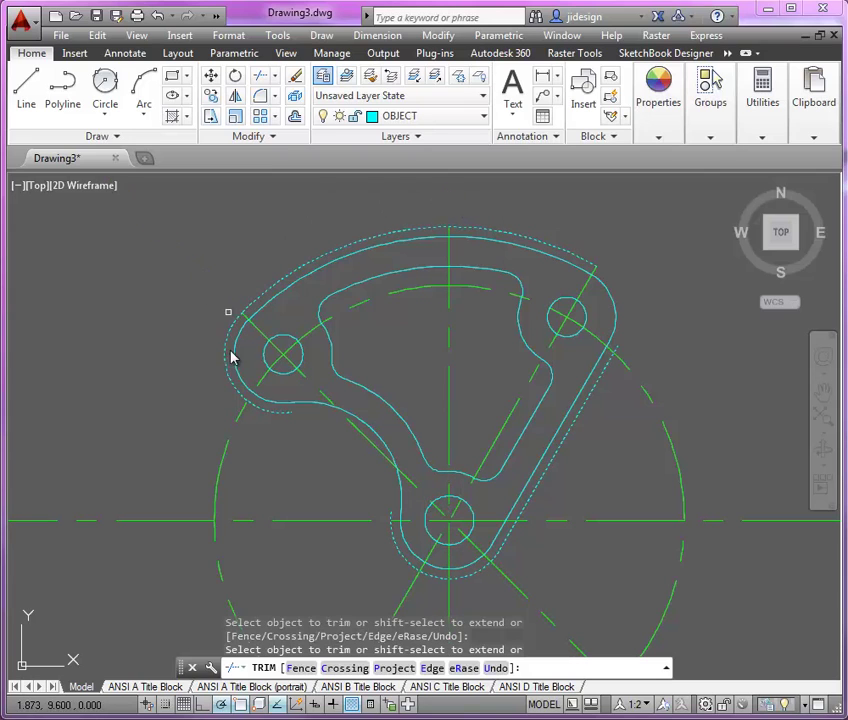
click(238, 425)
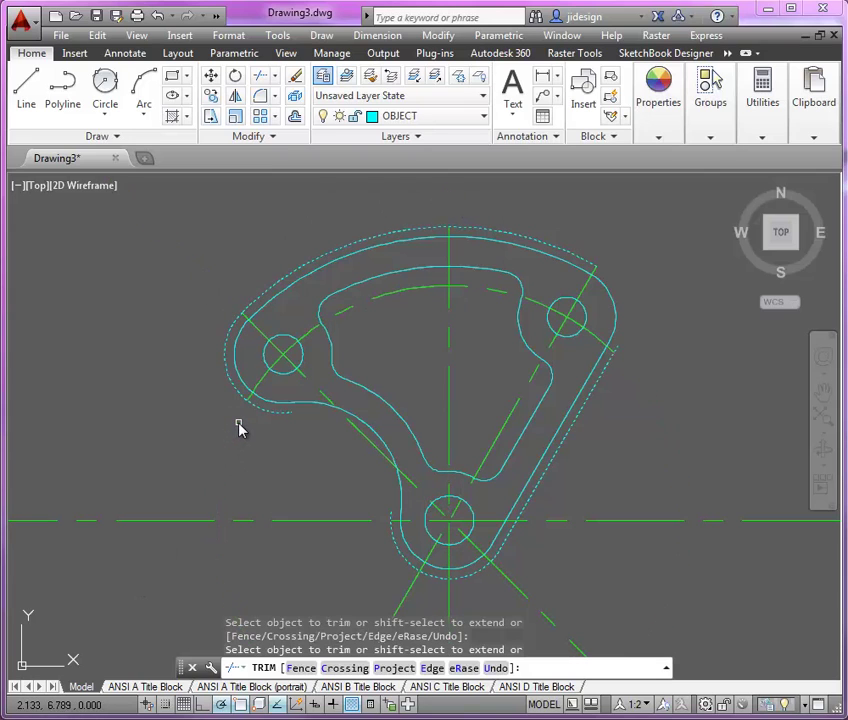
click(370, 521)
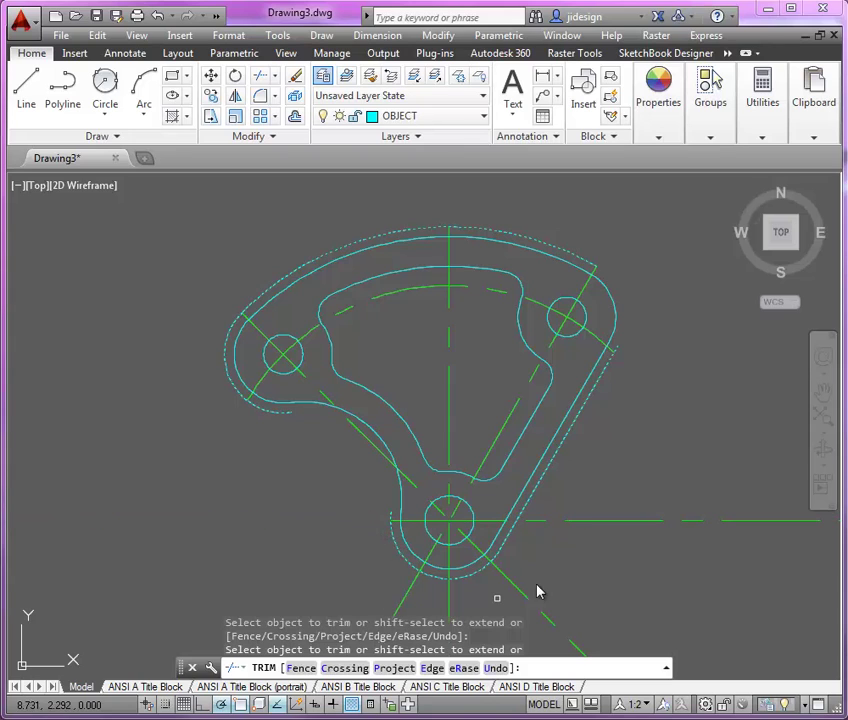
click(575, 521)
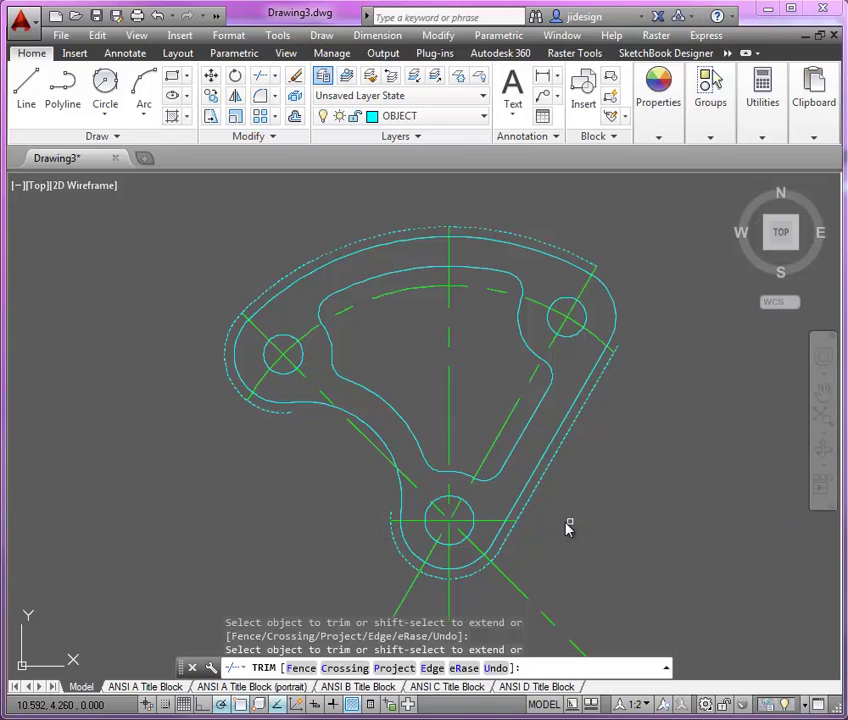
key(Return)
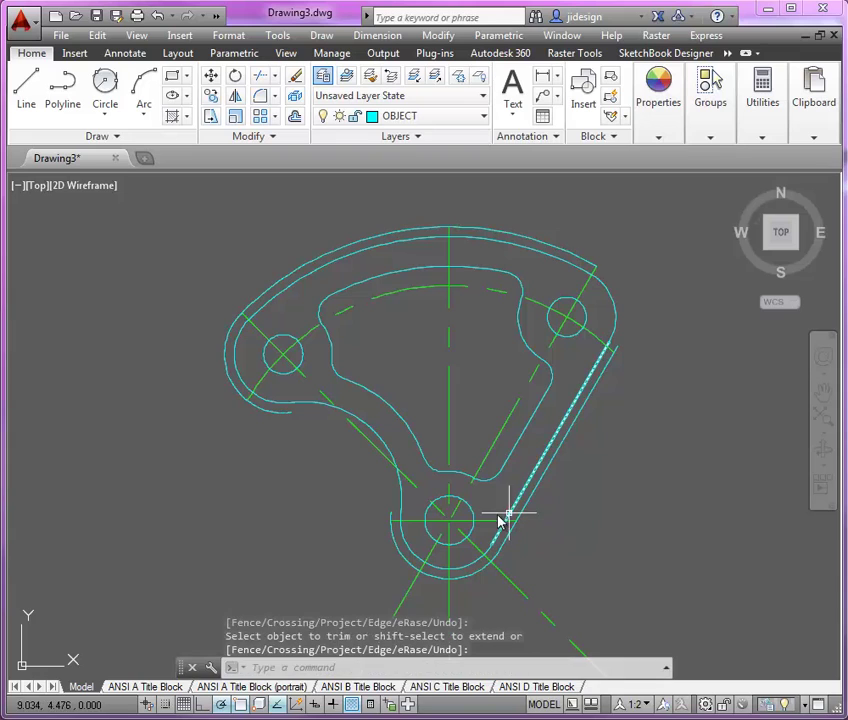
Trim the vertical and both angled centerlines below the lower hole, using its horizontal centerline as the cutting edge
key(Return)
click(490, 521)
key(Return)
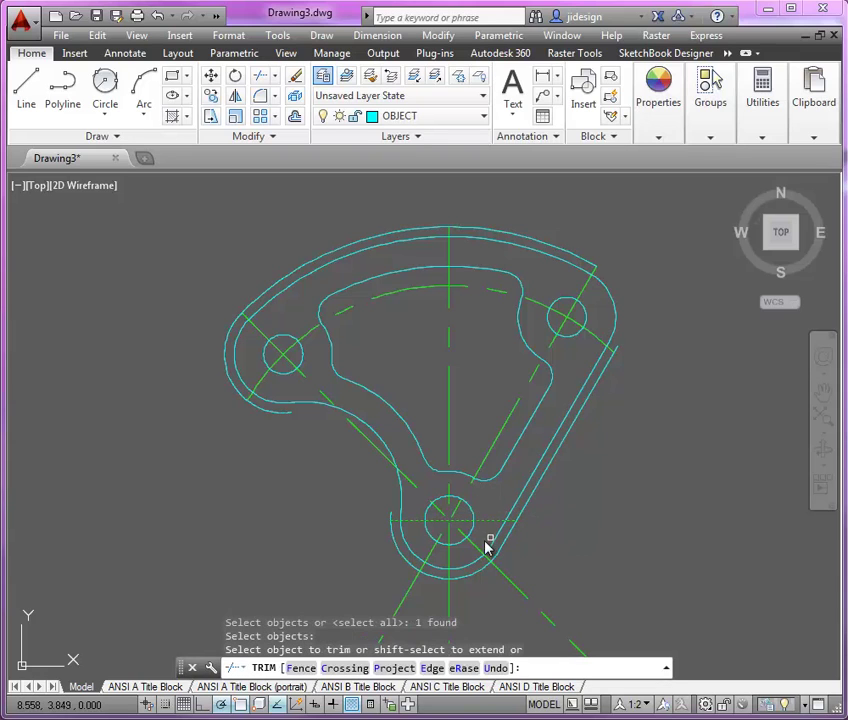
click(477, 550)
click(449, 560)
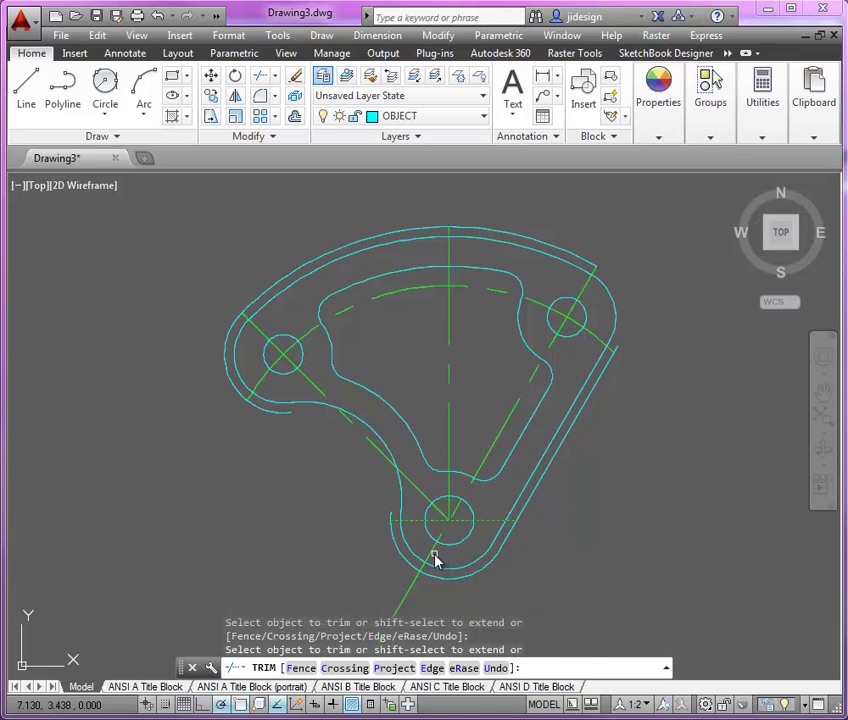
click(435, 561)
key(Return)
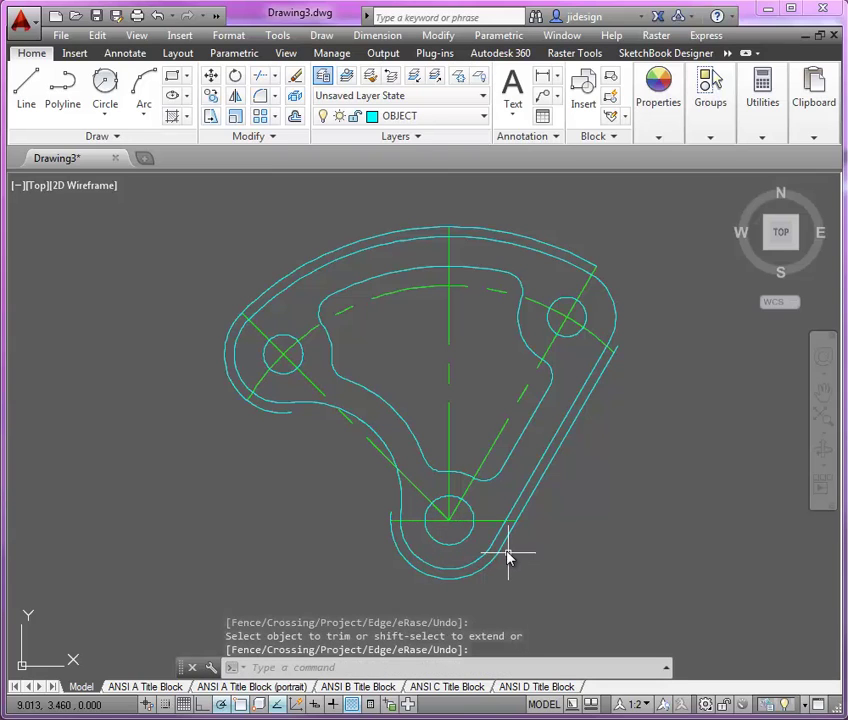
Delete the four temporary offset curves around the plate outline
click(499, 551)
click(497, 553)
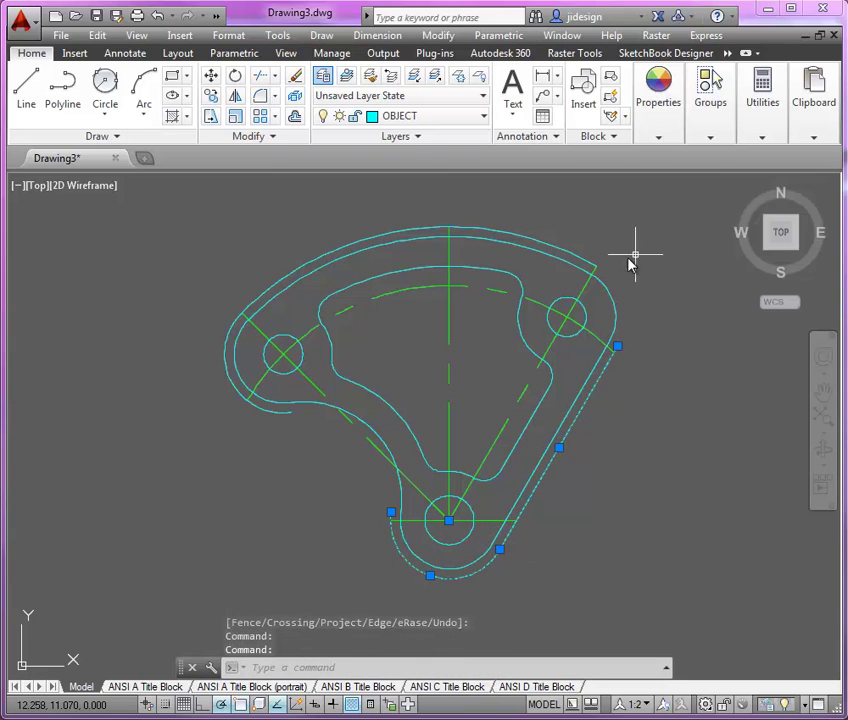
click(435, 230)
click(230, 338)
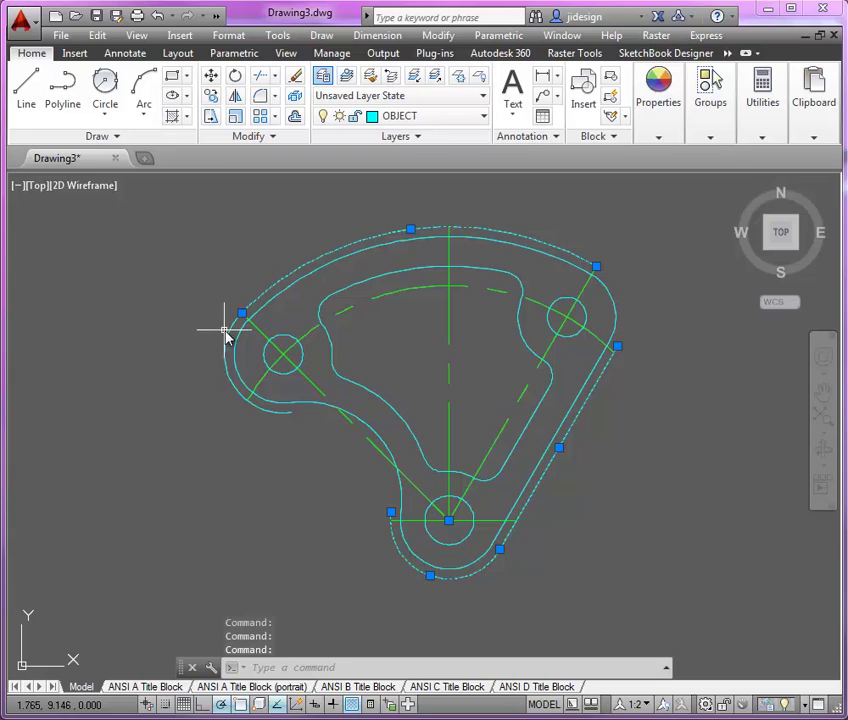
key(Delete)
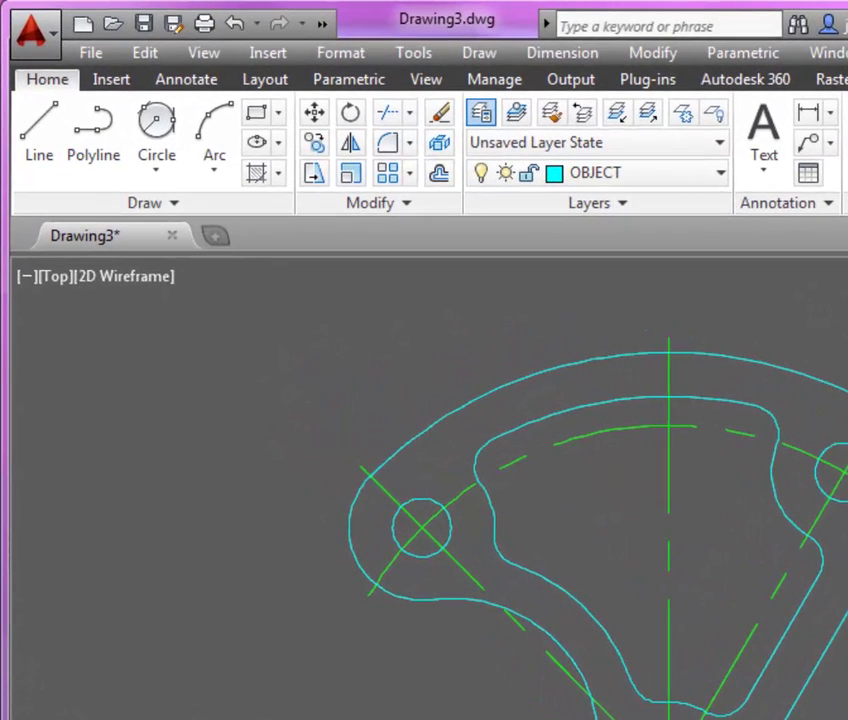
Make DIMS the current layer, leaving room above the plate for dimensions
click(698, 178)
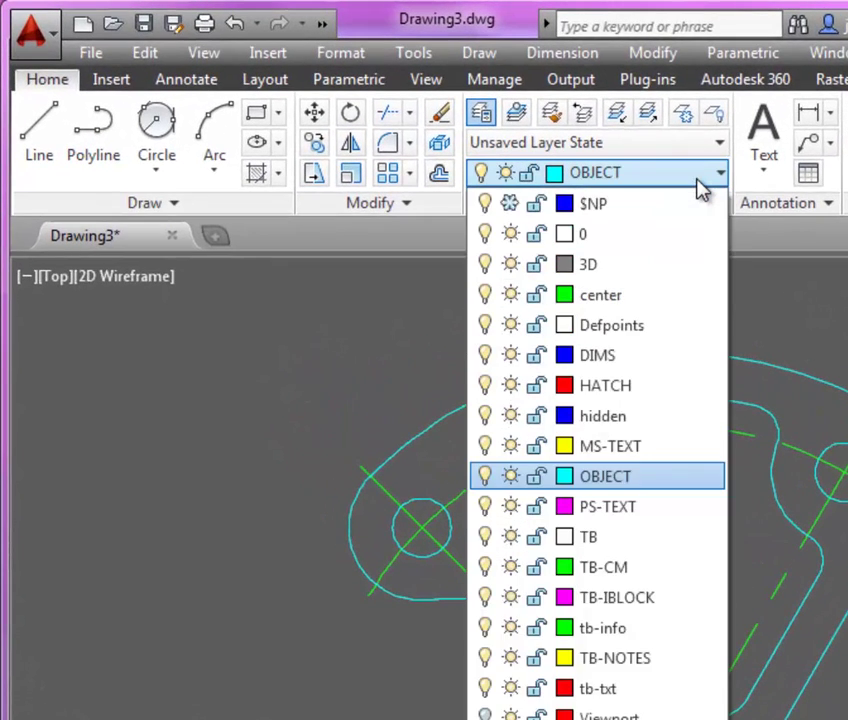
click(659, 358)
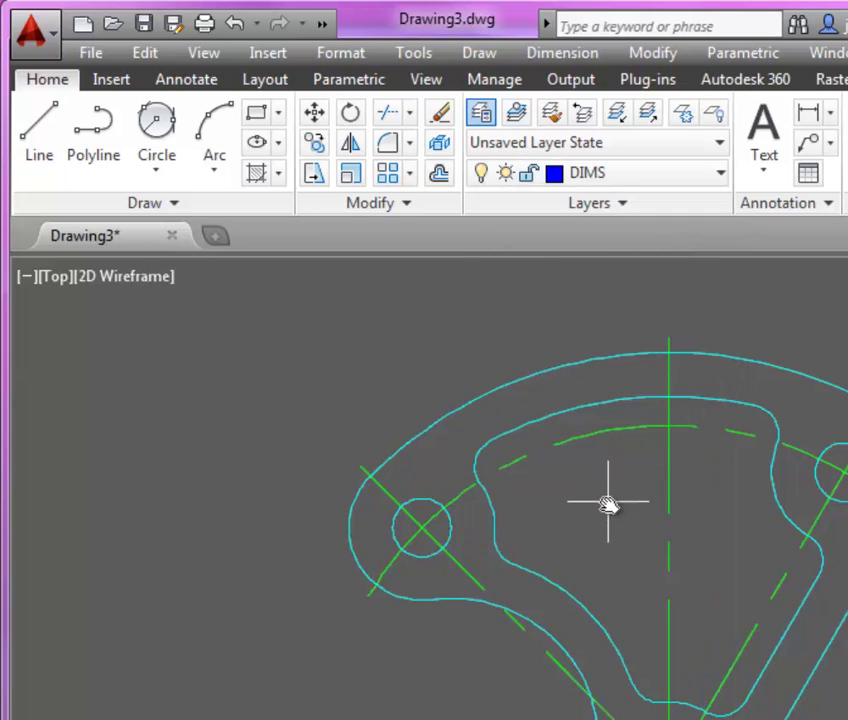
middle_drag(608, 501, 607, 554)
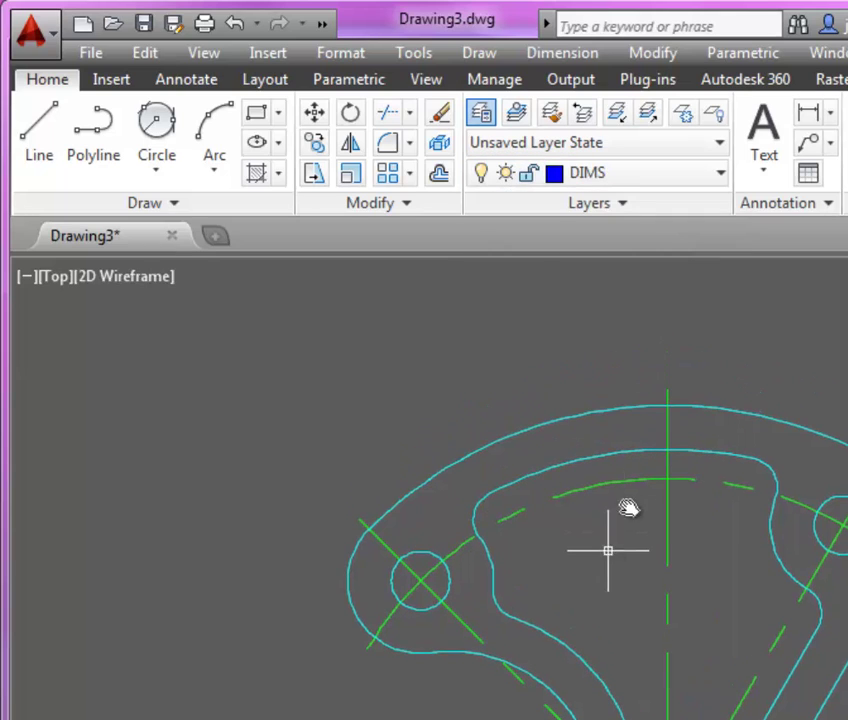
click(481, 110)
Add an angular dimension between the 135 degree centerline and the vertical centerline, placed above the upper outline arc
click(186, 80)
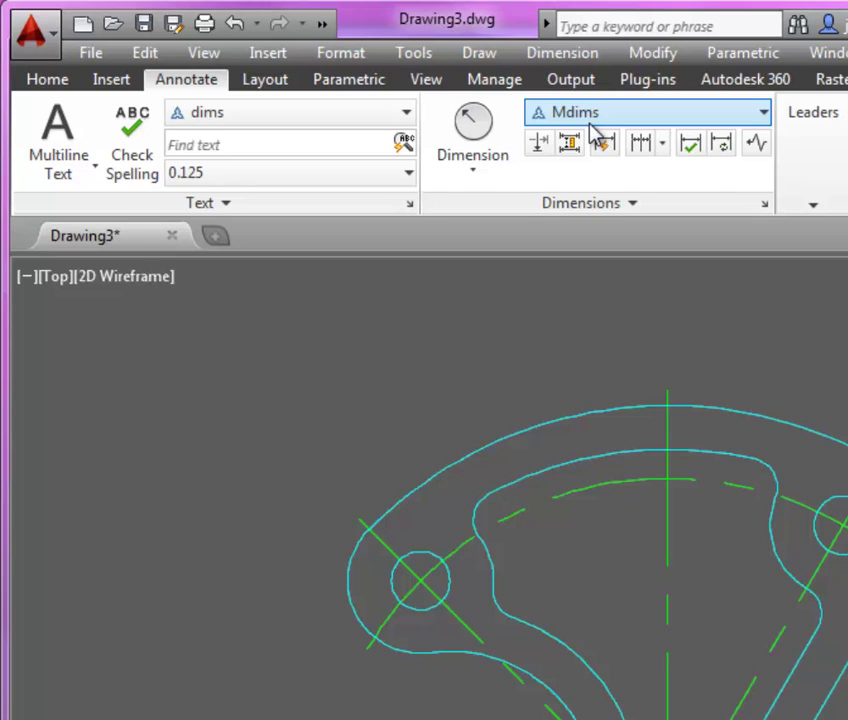
click(472, 174)
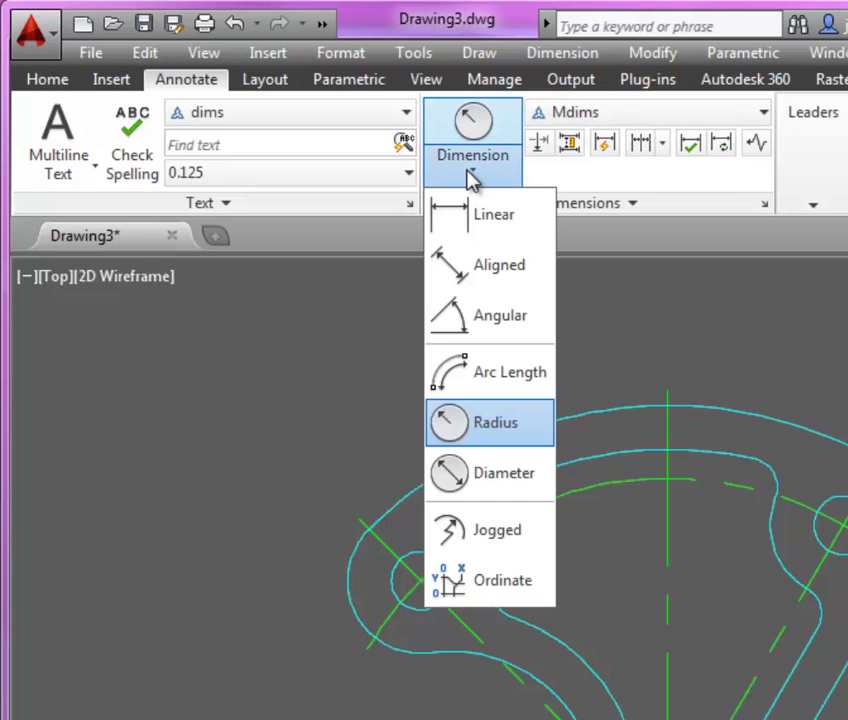
click(479, 330)
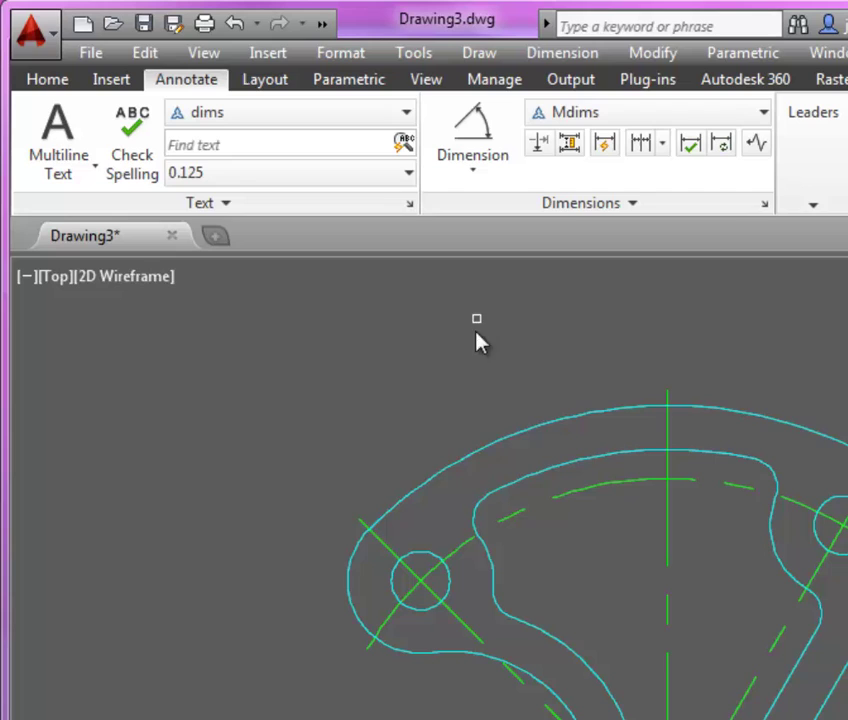
click(392, 560)
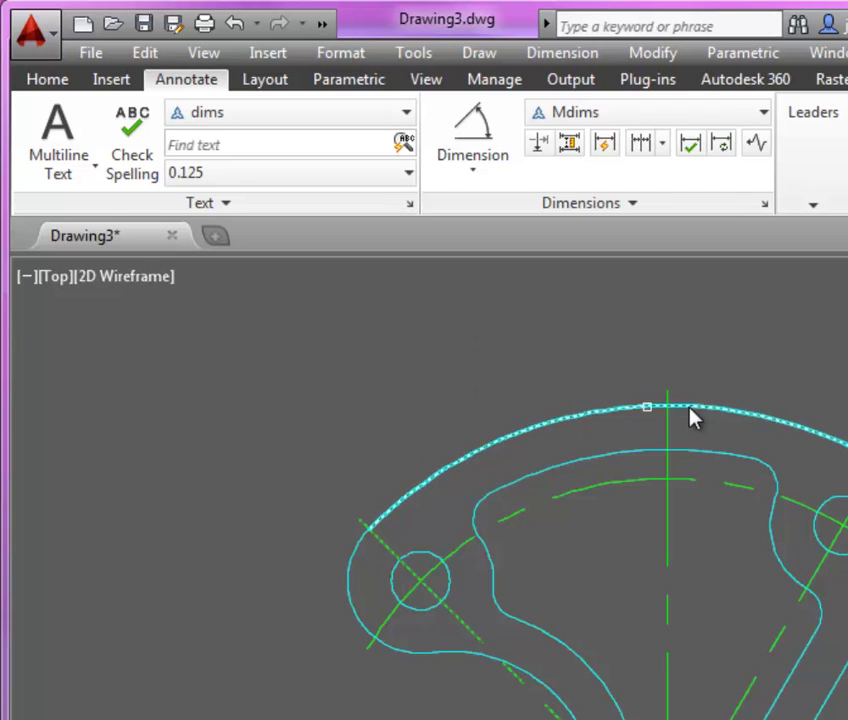
click(667, 433)
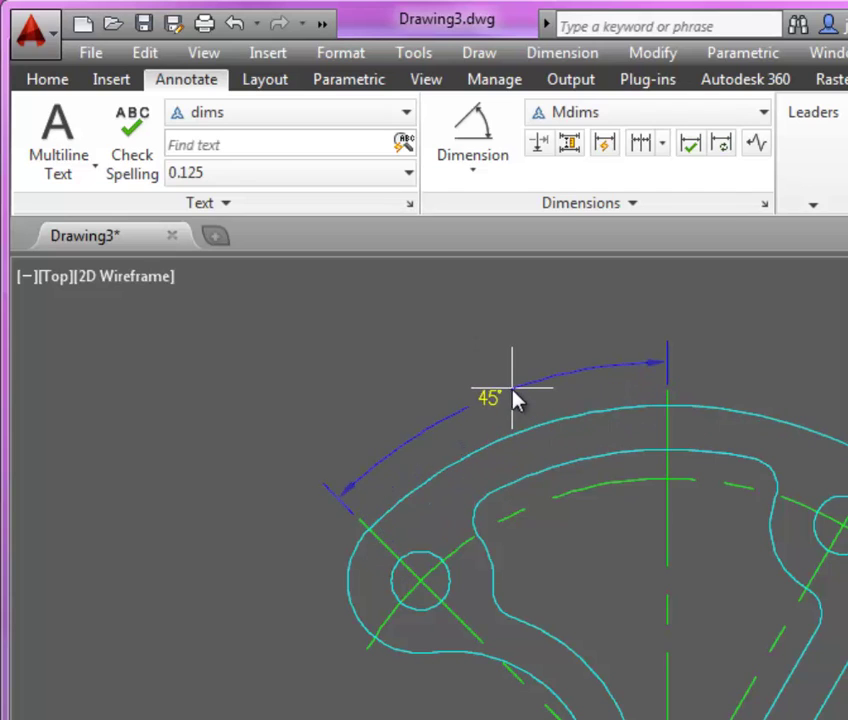
scroll(511, 398, up, 2)
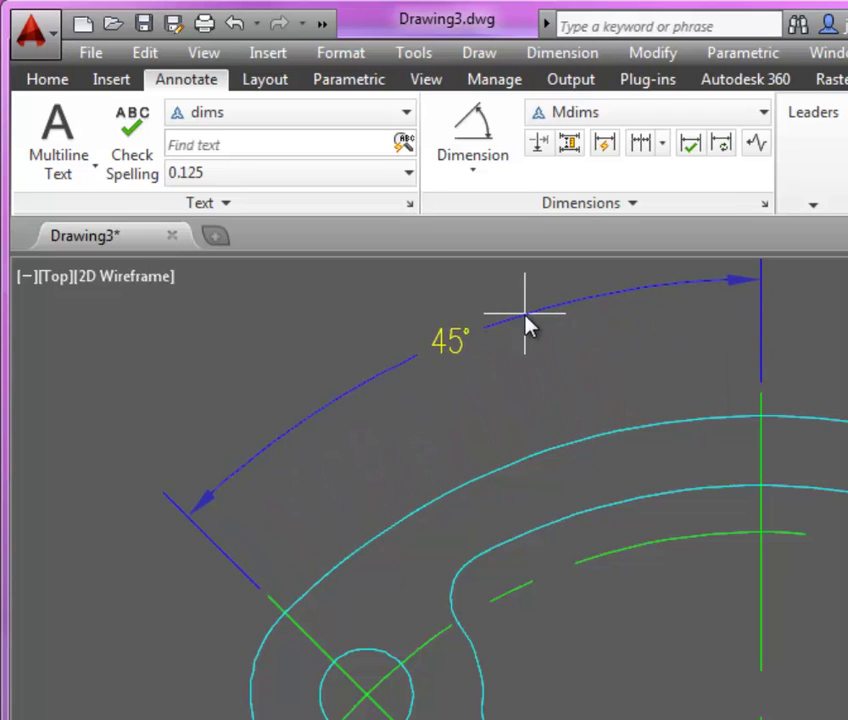
click(562, 370)
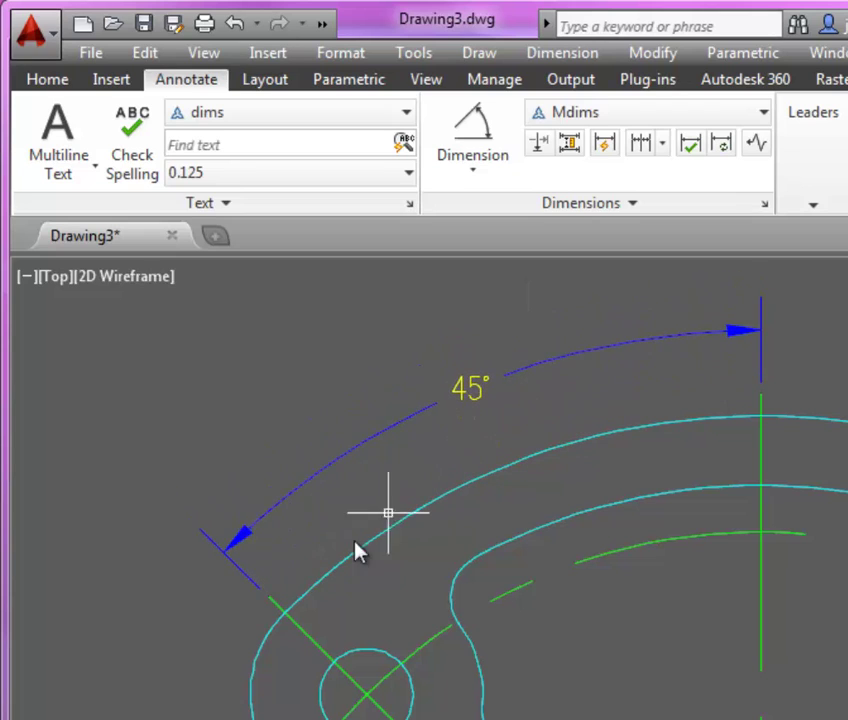
Add an angular dimension between the vertical centerline and the upper-right hole's angled centerline, aligned with the first angular dimension's arrowhead
scroll(274, 611, up, 3)
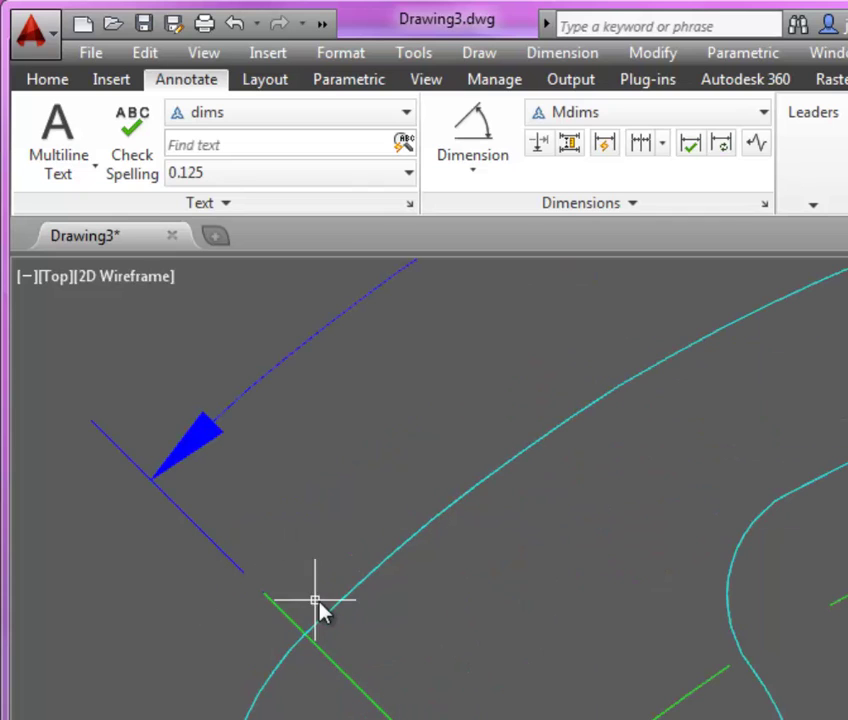
scroll(307, 536, down, 2)
scroll(307, 530, down, 2)
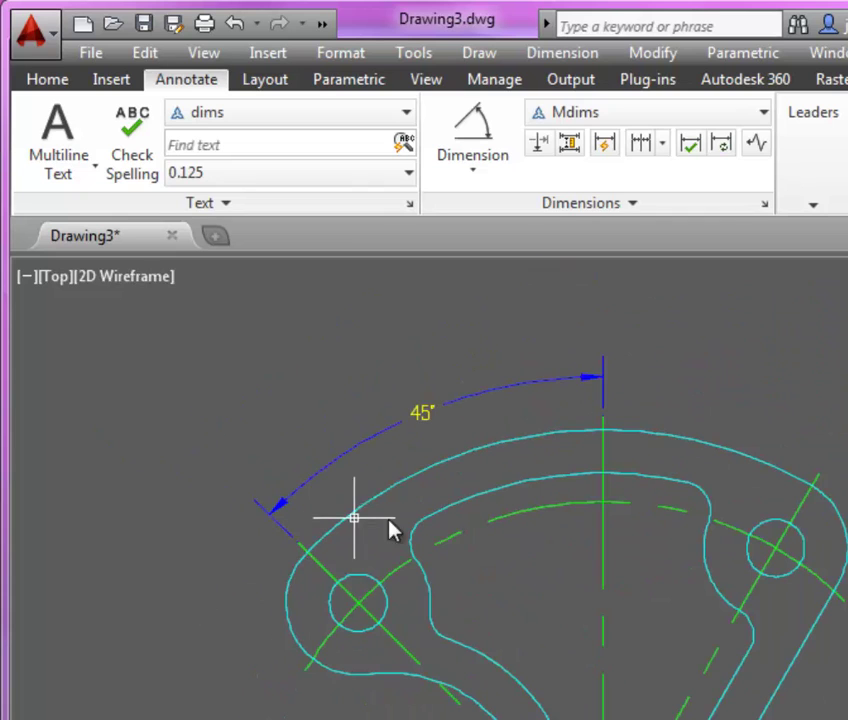
middle_drag(488, 511, 454, 493)
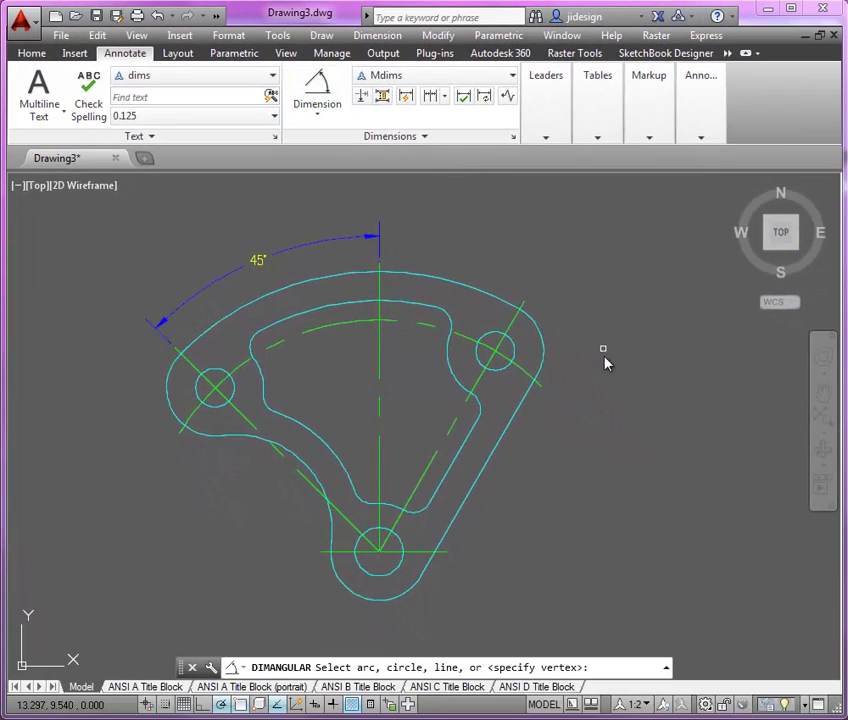
scroll(745, 476, up, 4)
scroll(655, 439, down, 4)
scroll(477, 320, up, 3)
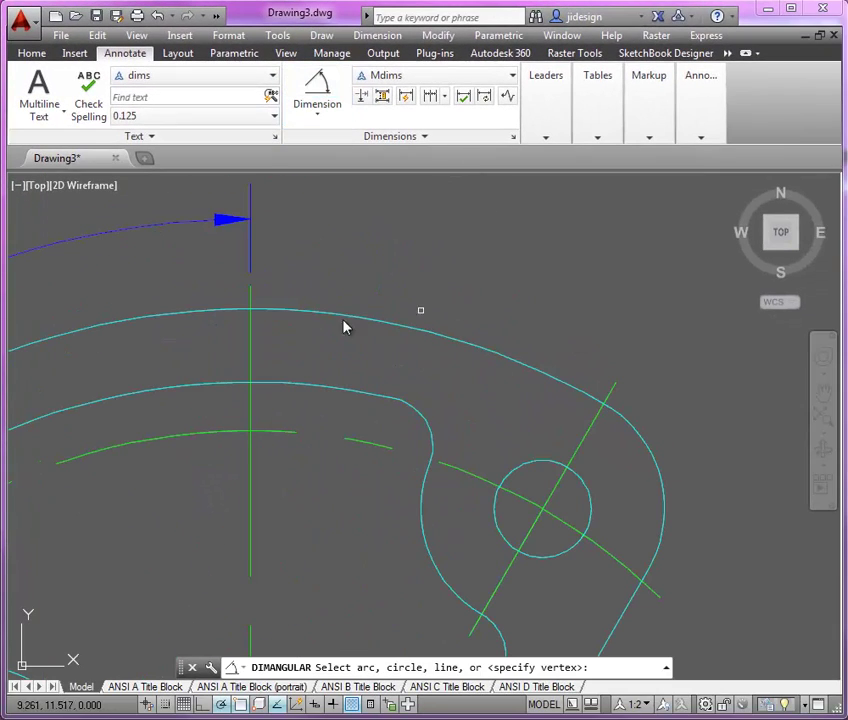
click(252, 346)
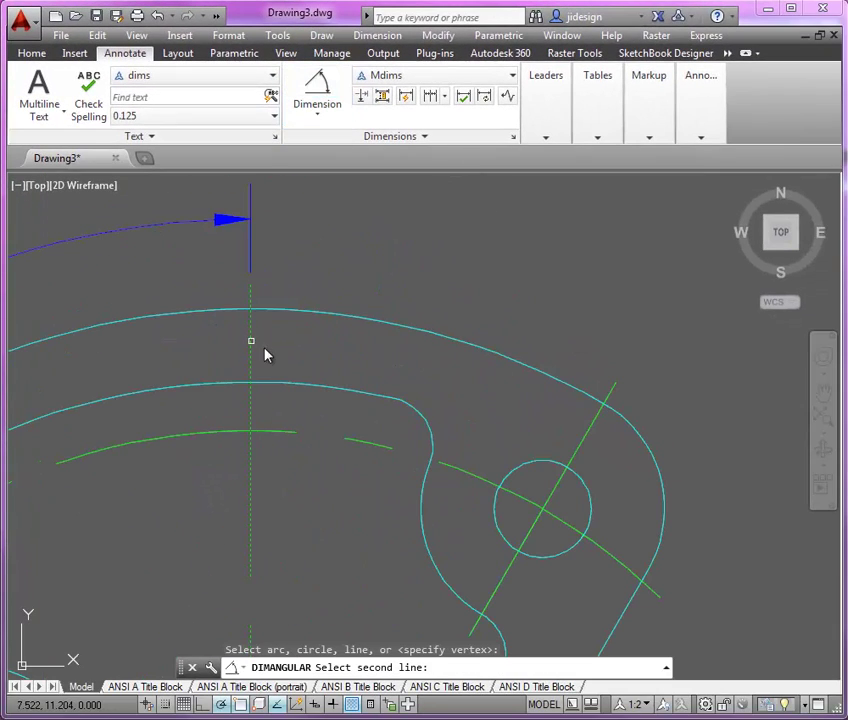
click(580, 449)
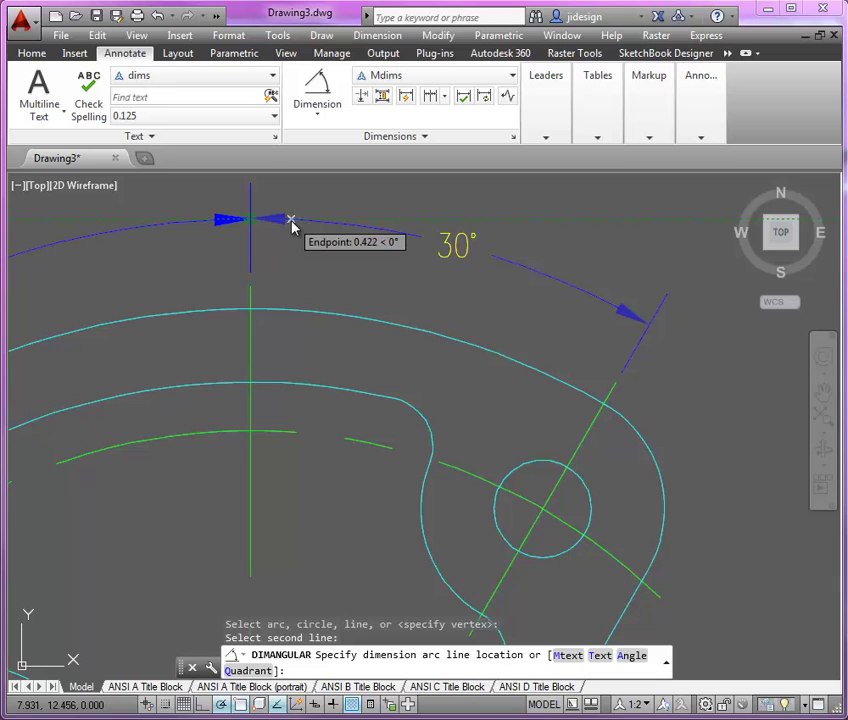
click(291, 226)
scroll(588, 345, down, 2)
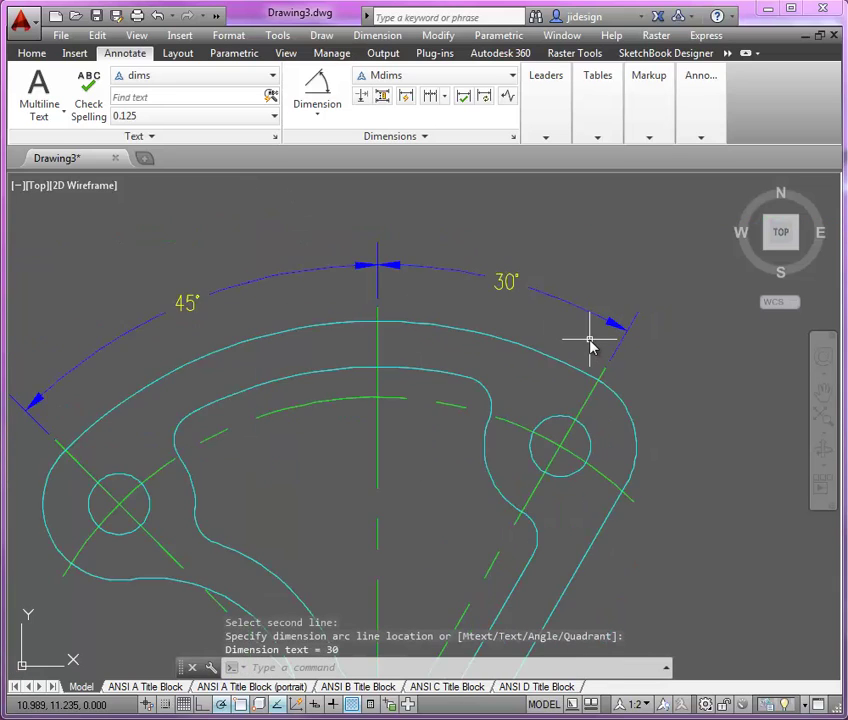
scroll(588, 345, down, 2)
middle_drag(545, 445, 560, 362)
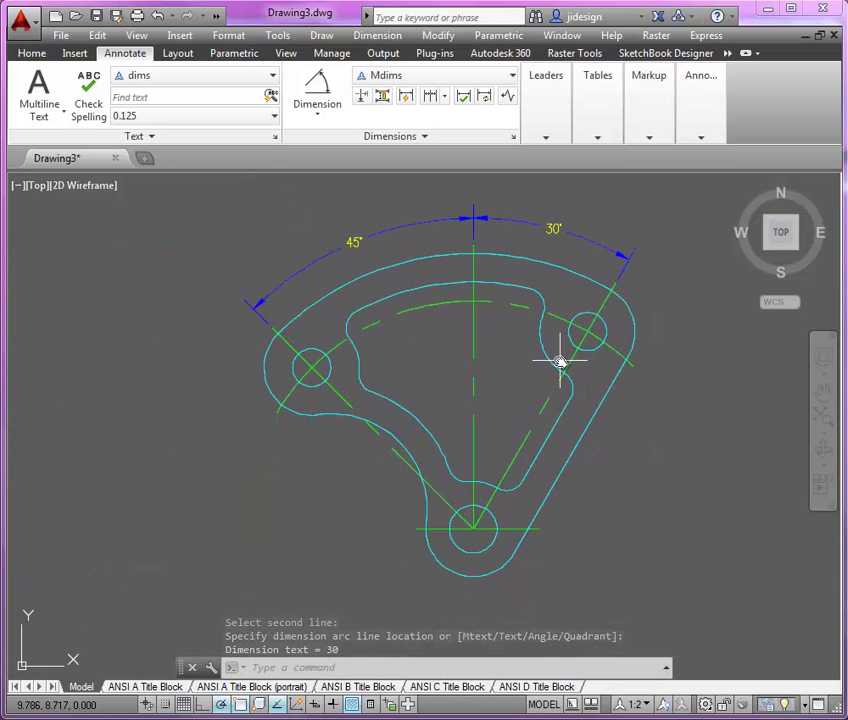
Add a radius dimension to the plate's upper outer arc, placing its text outside the arc near the 45° dimension
click(332, 117)
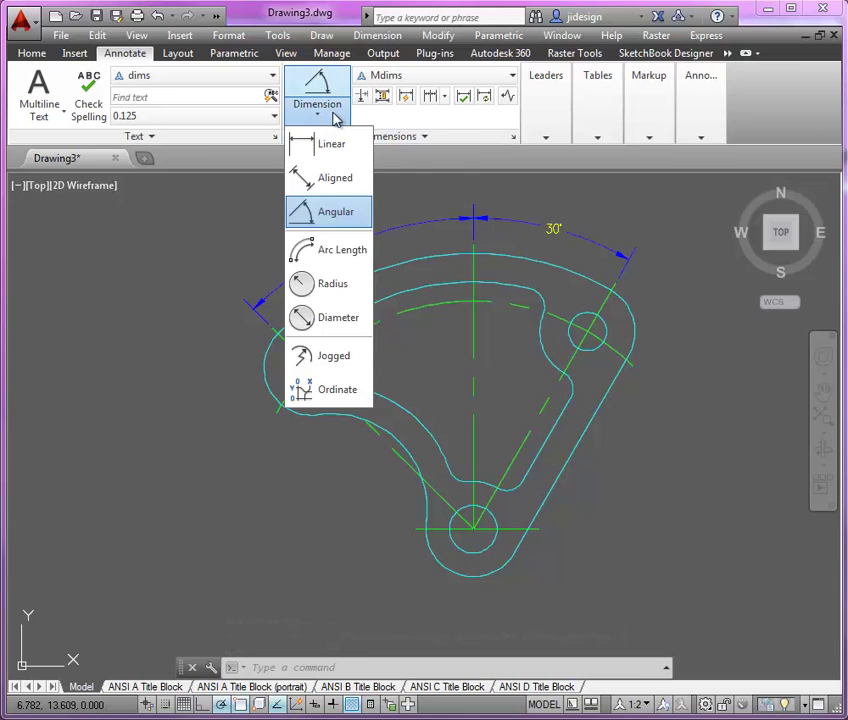
click(334, 285)
click(397, 268)
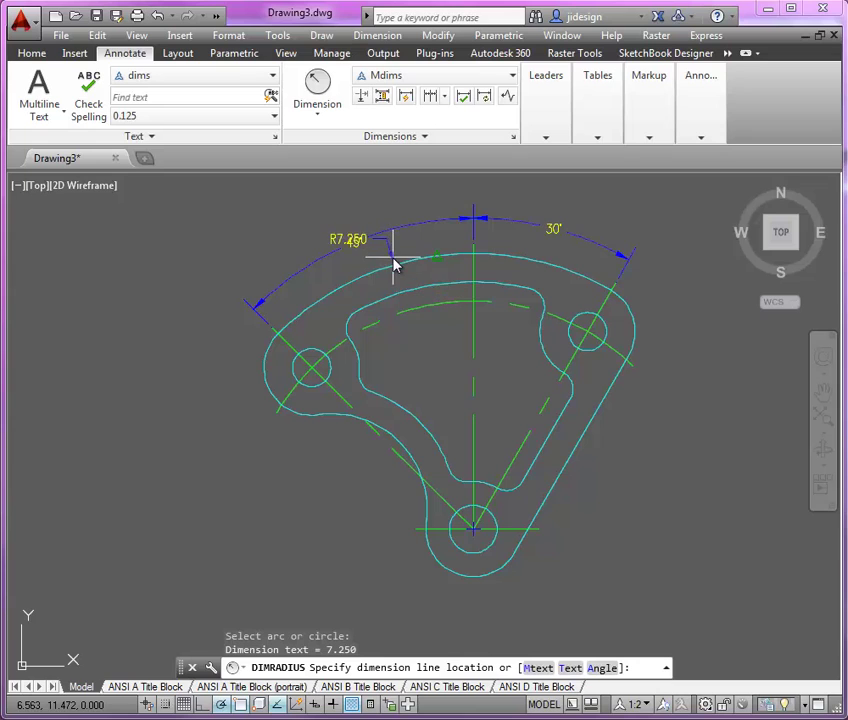
scroll(395, 265, up, 2)
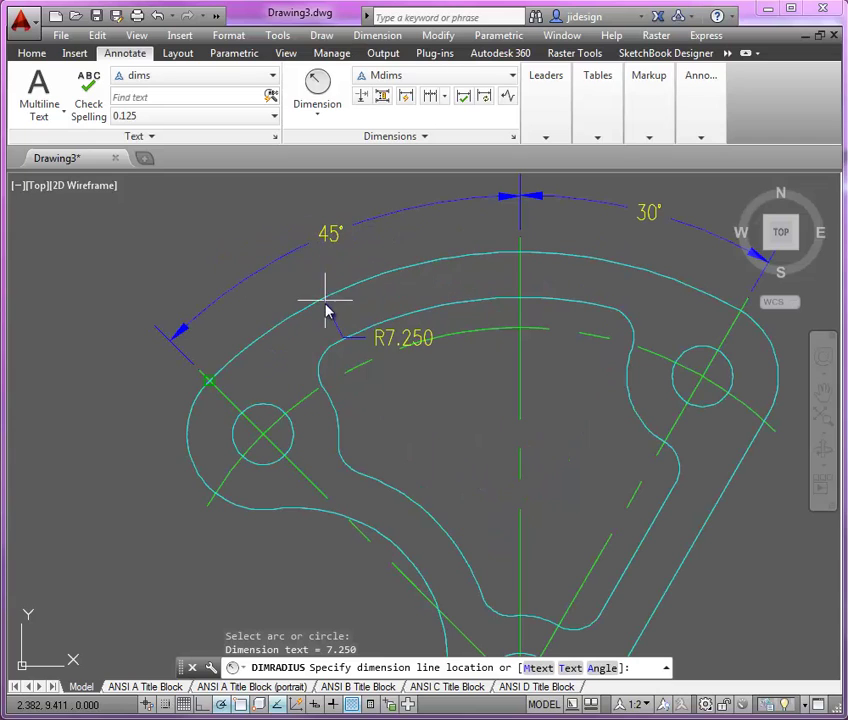
click(335, 266)
Move the 45° angular dimension farther outward to clear the radius text, and align the 30° angular dimension with it
scroll(378, 308, down, 2)
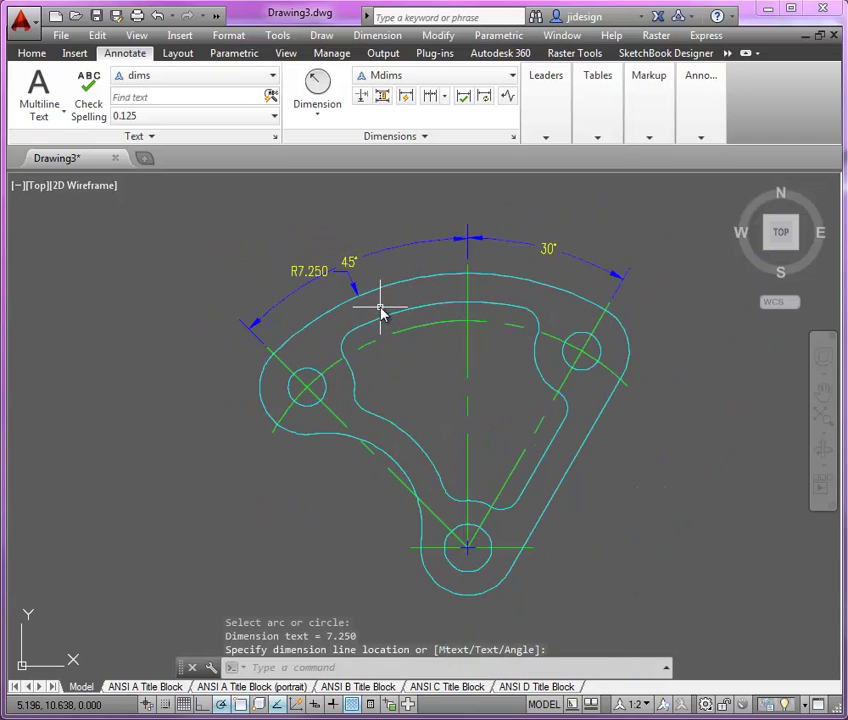
click(405, 245)
click(389, 245)
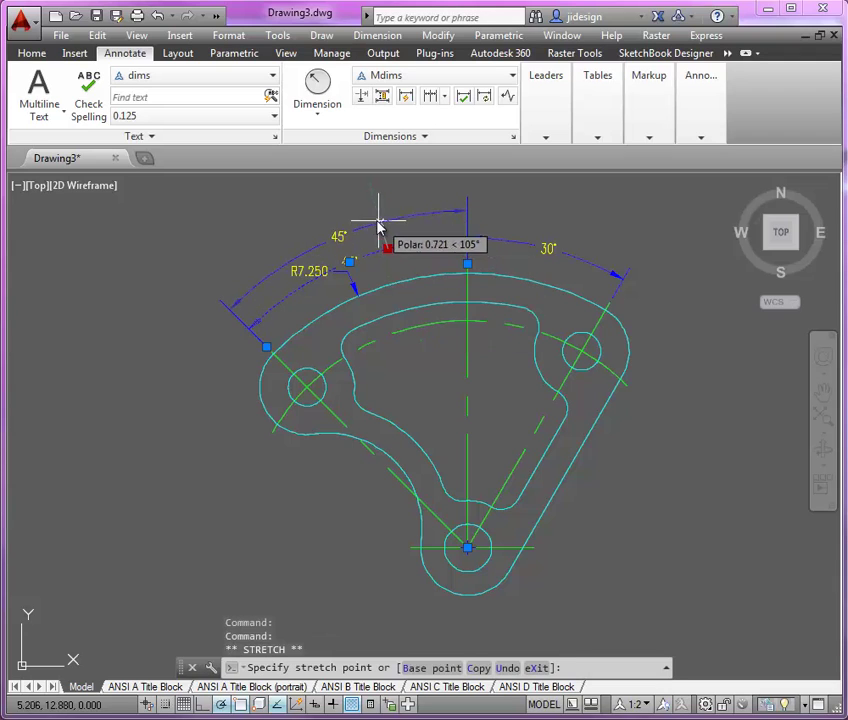
click(376, 216)
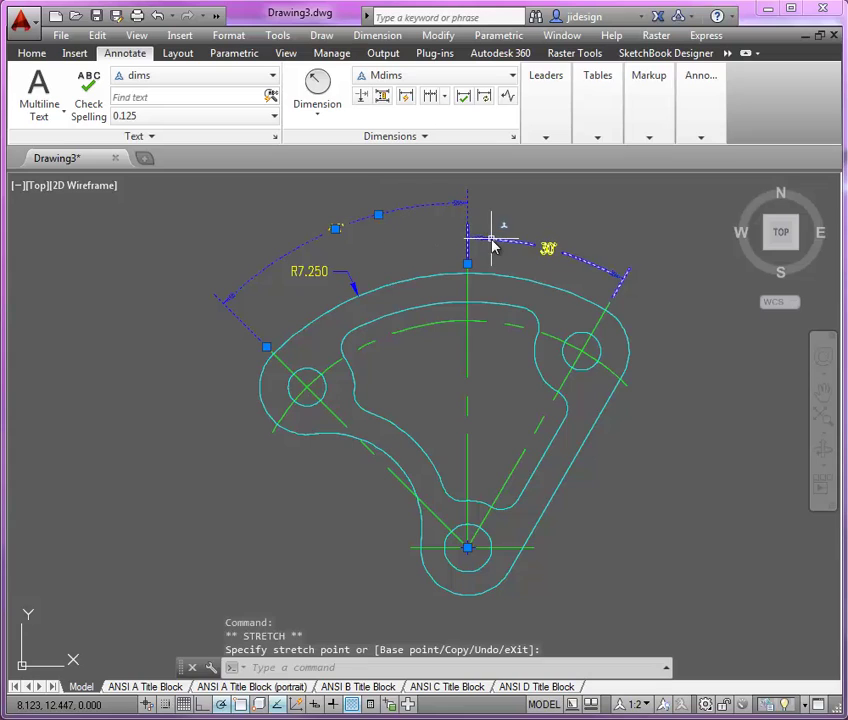
click(491, 245)
click(574, 257)
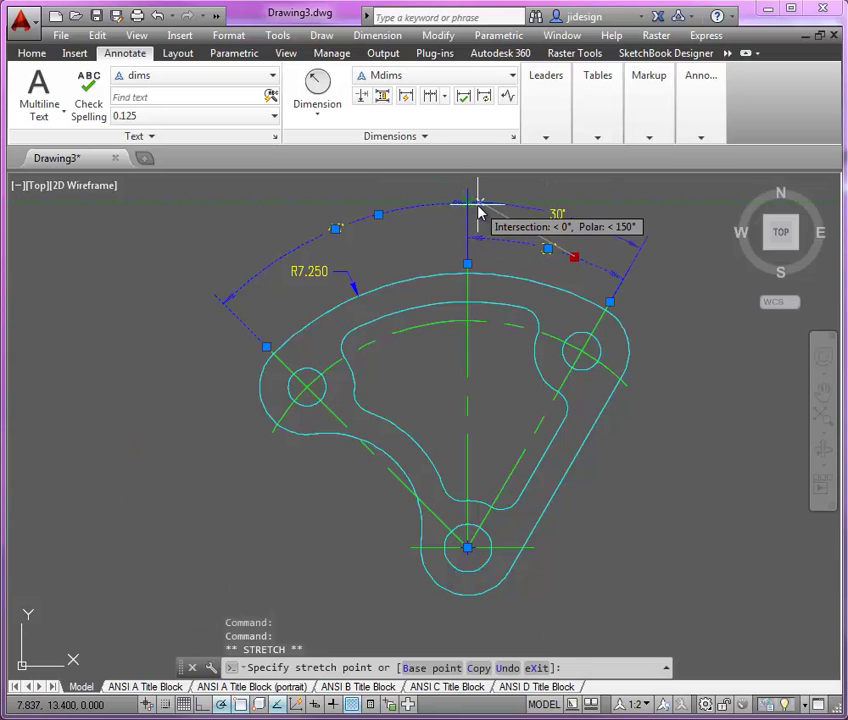
click(478, 210)
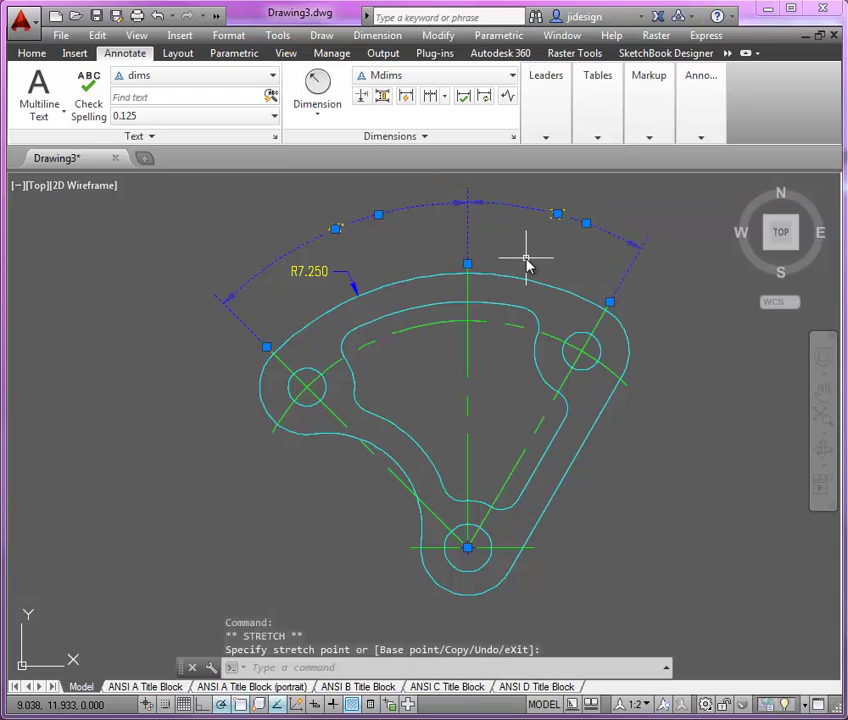
key(Escape)
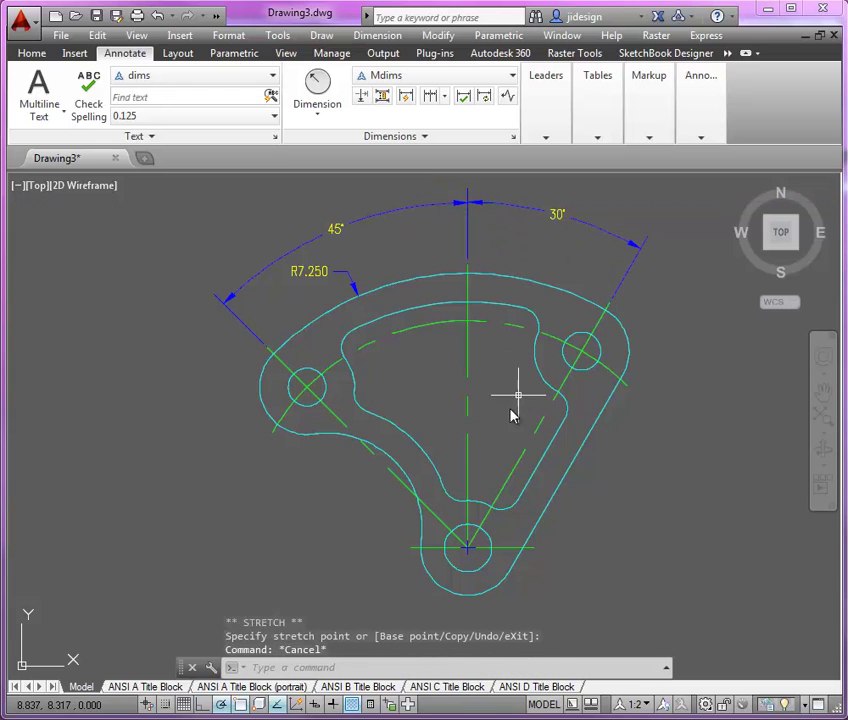
Add a radius dimension to the outer arc around the upper-left hole, placing the text outside the plate on its lower left
middle_drag(470, 430, 634, 392)
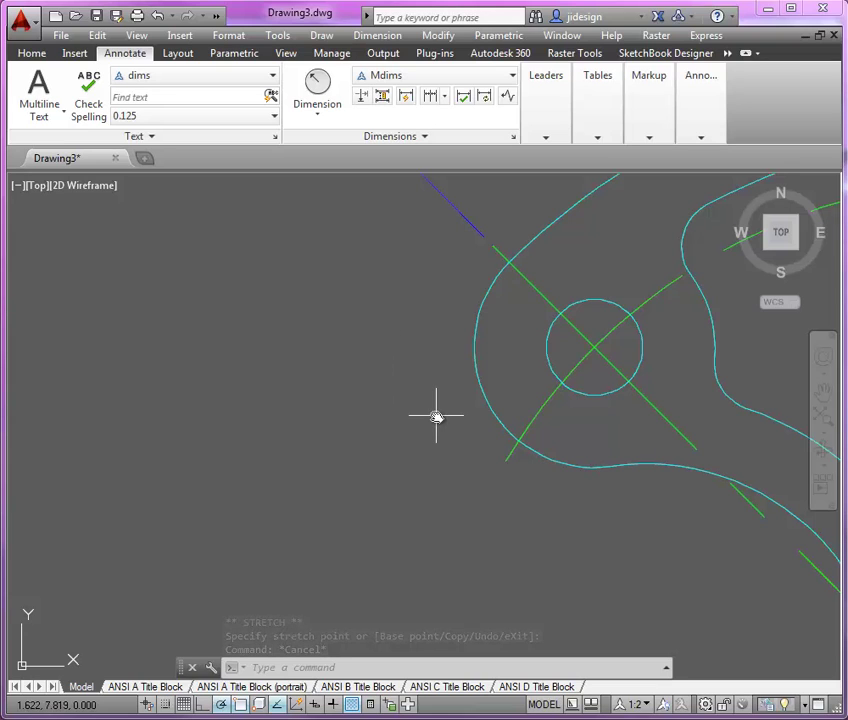
click(333, 118)
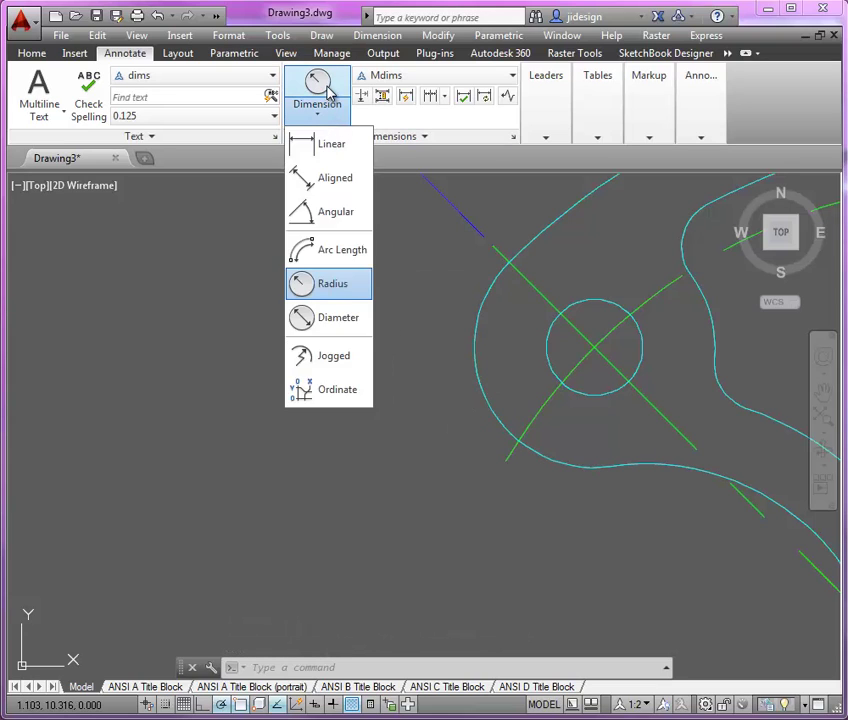
click(329, 89)
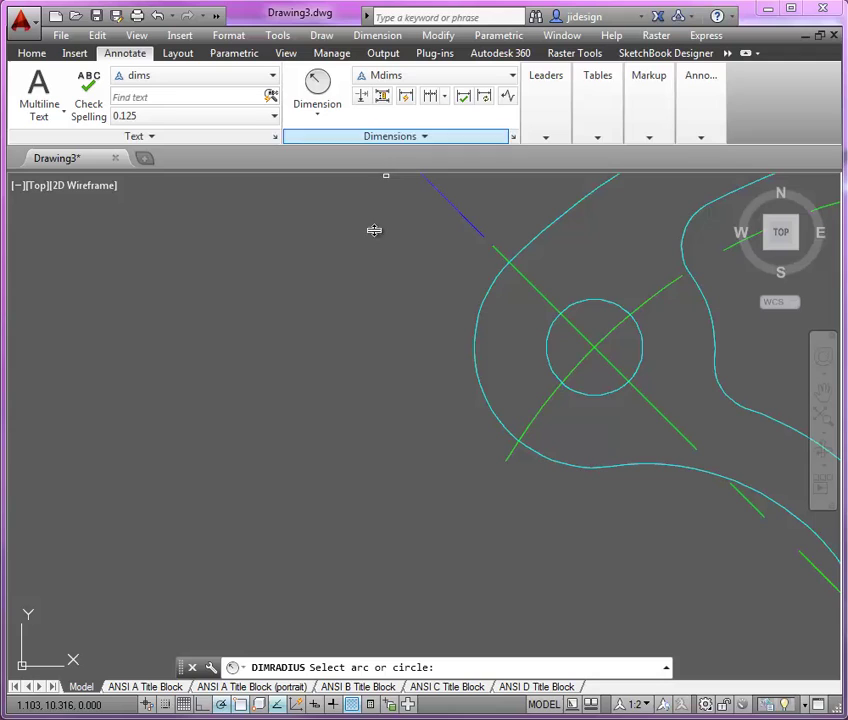
click(483, 396)
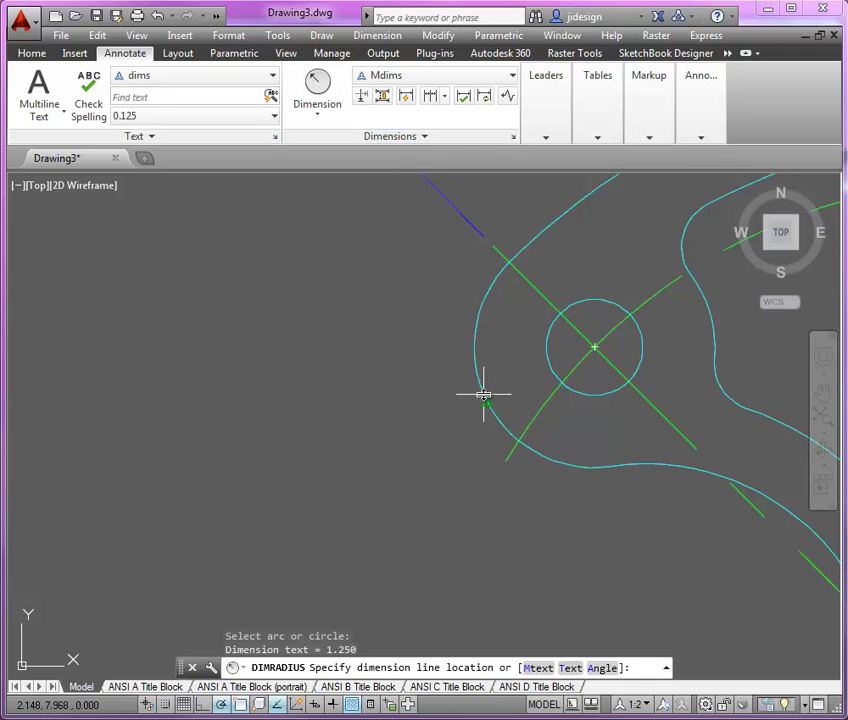
click(369, 426)
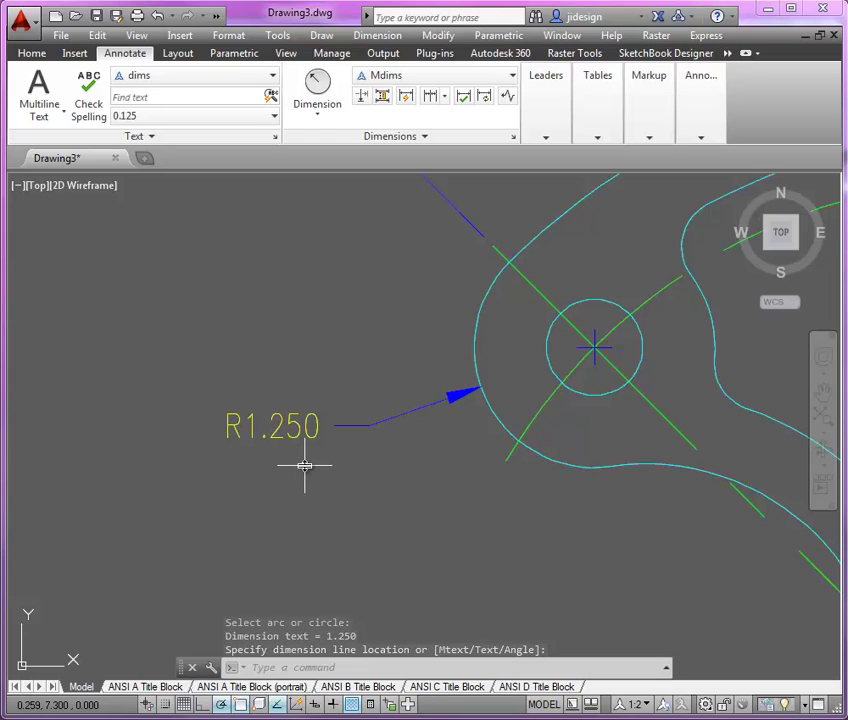
Add TYP. on a second line beneath the radius text of the upper-left outer arc's dimension
text(ED)
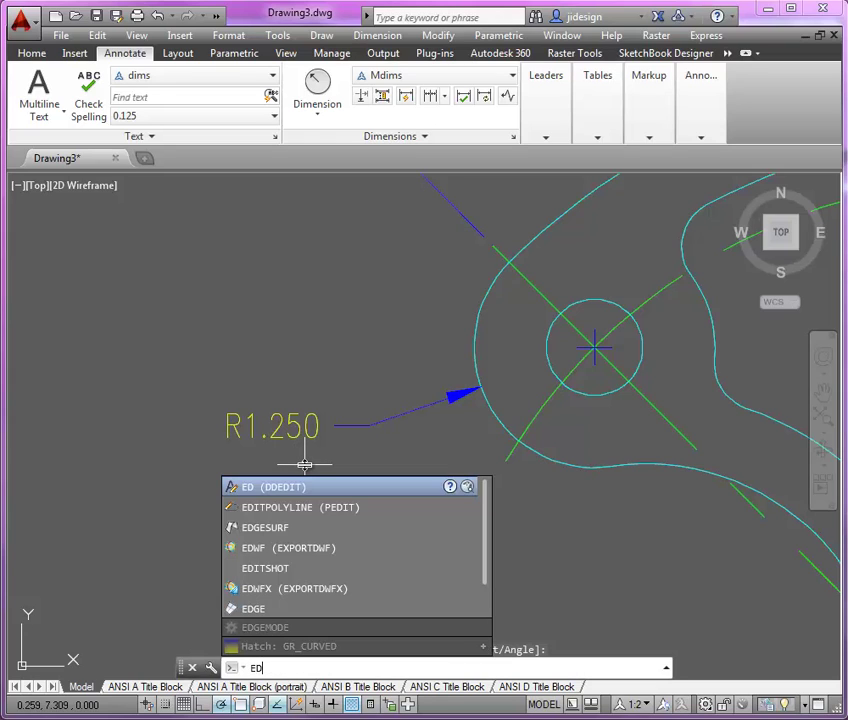
key(Return)
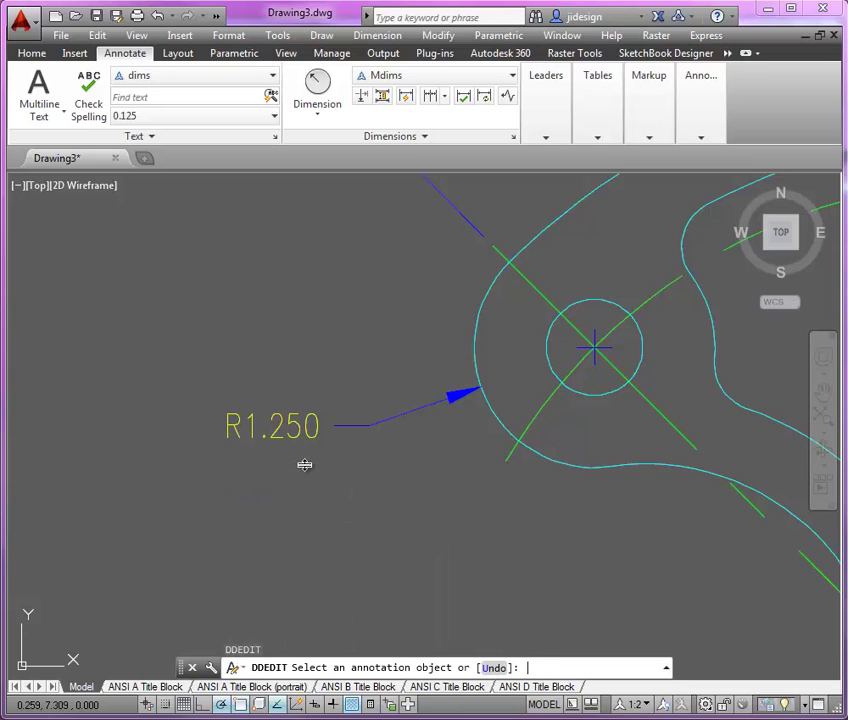
click(278, 437)
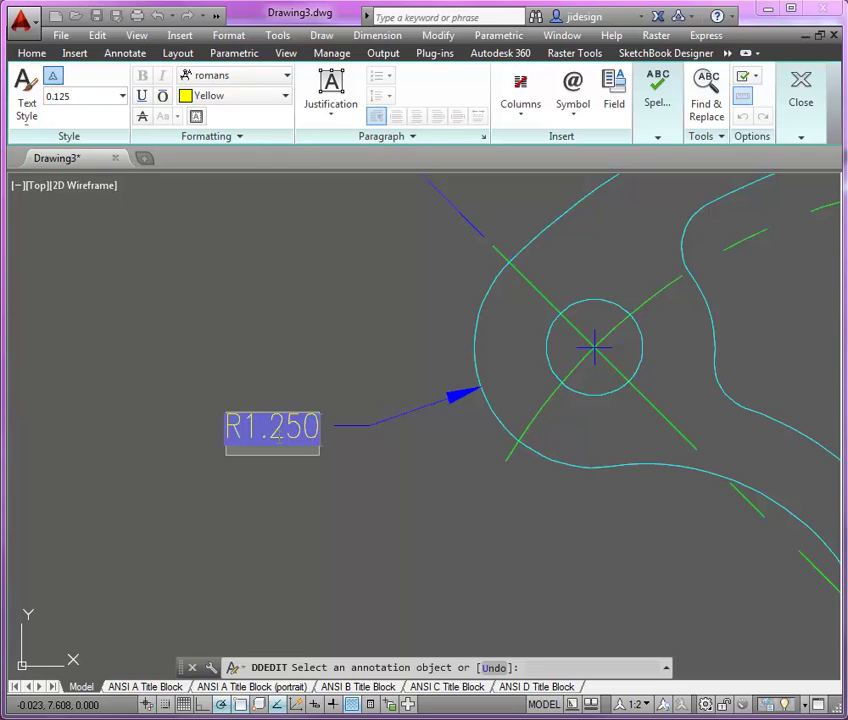
key(Return)
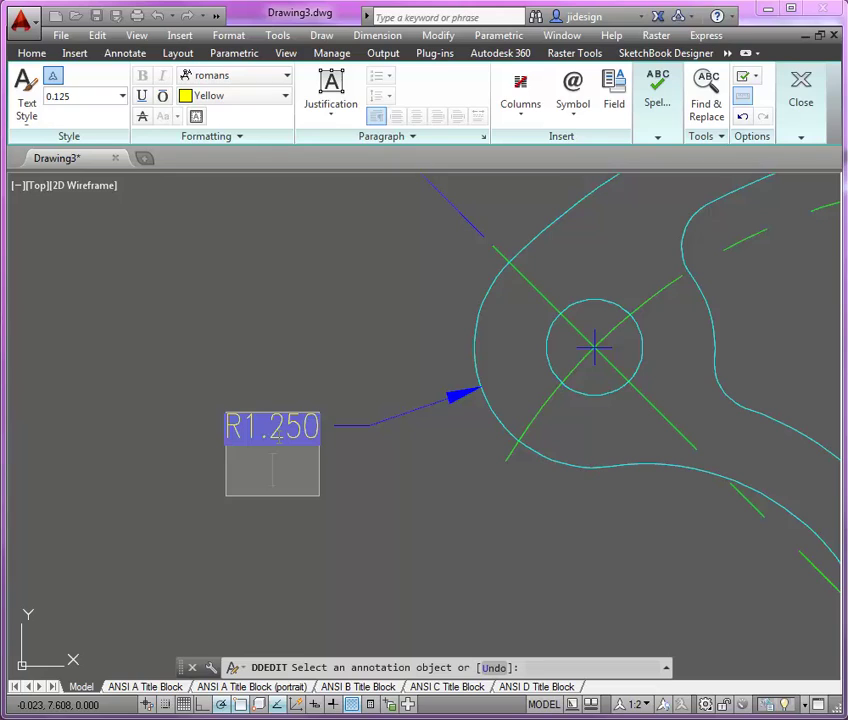
text(TY)
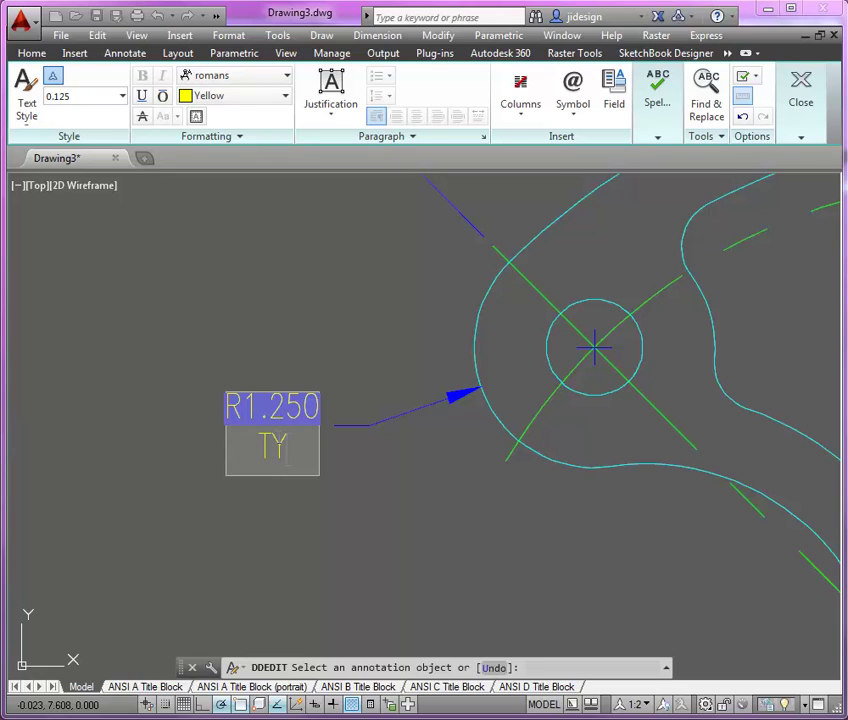
text(P.)
click(238, 343)
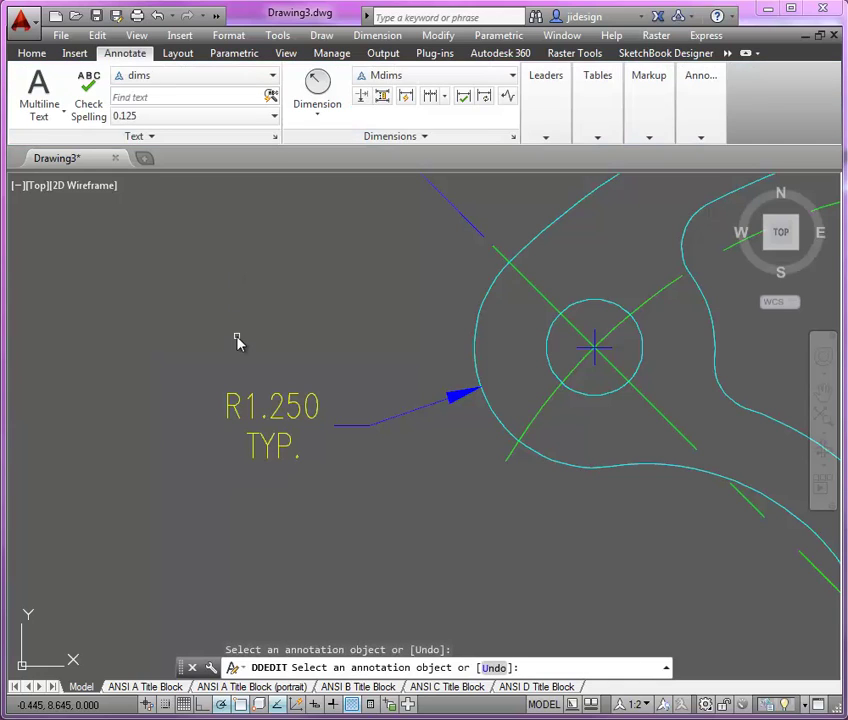
key(Return)
Reposition the upper-left arc's radius dimension text slightly lower and farther from the plate
click(279, 440)
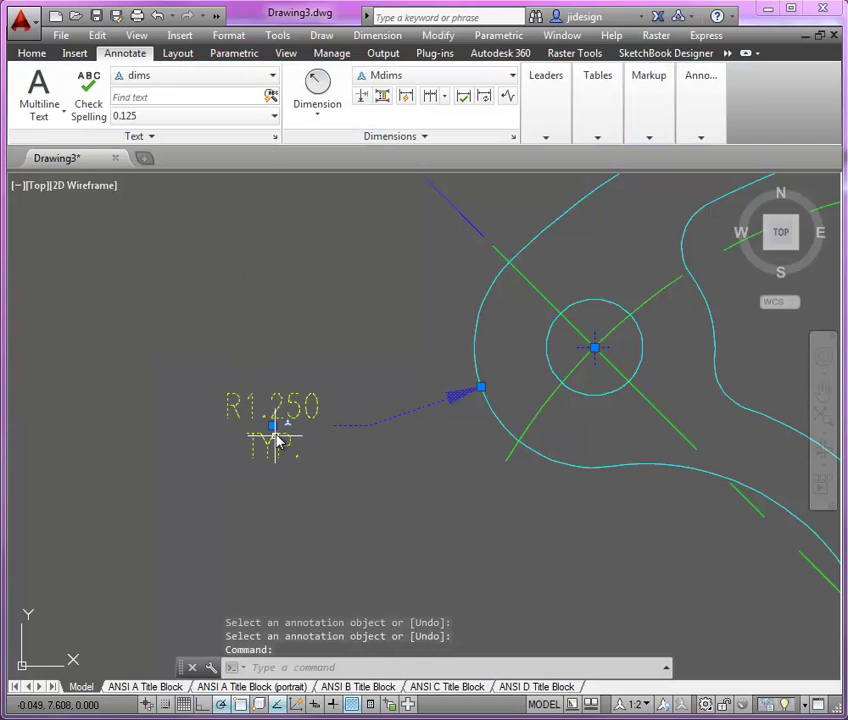
click(273, 426)
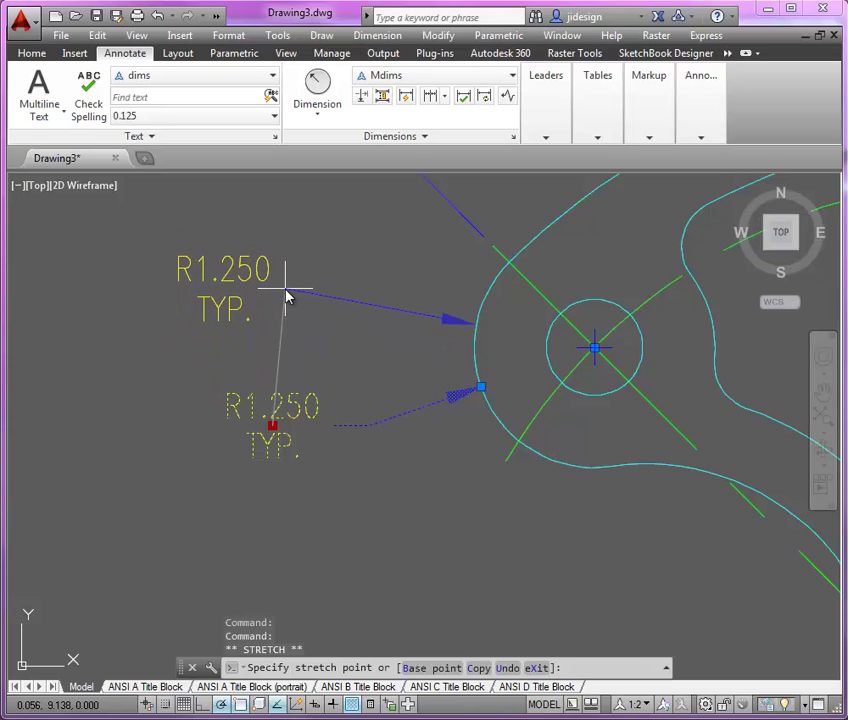
click(352, 470)
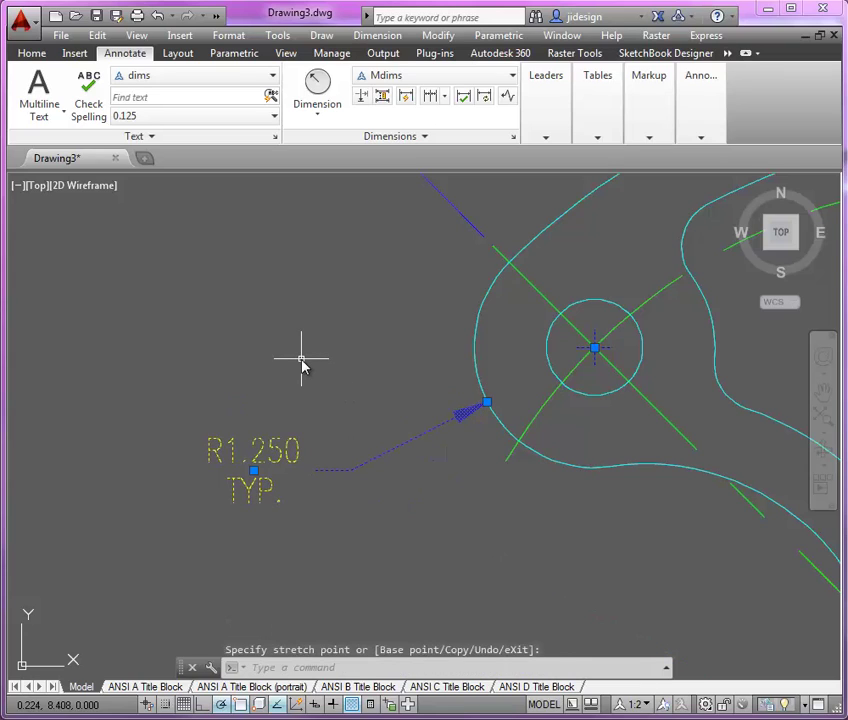
key(Escape)
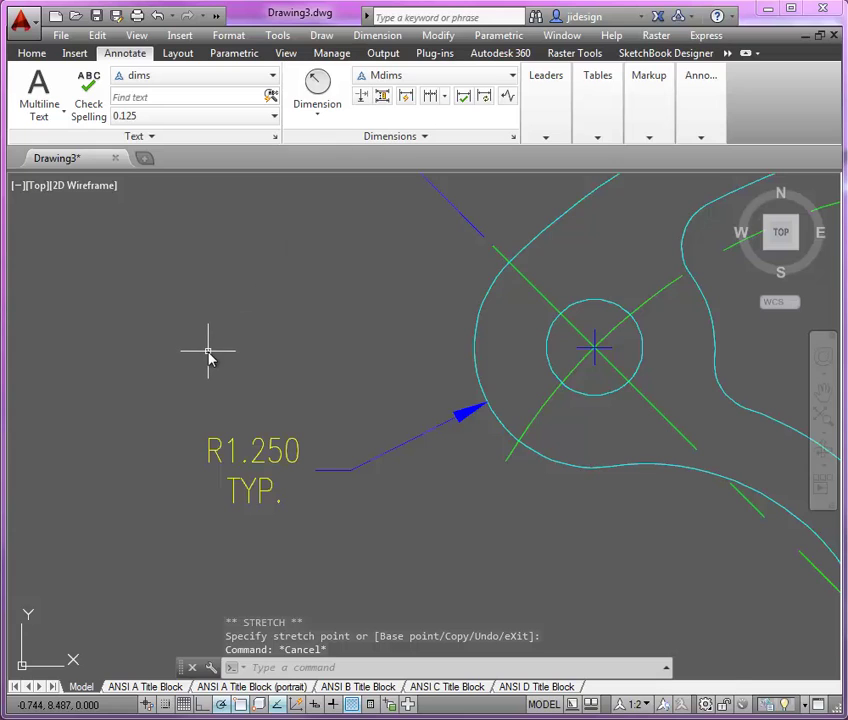
Add a radius dimension to the concave outer arc on the plate's lower-left side, with the text outside the outline
scroll(208, 355, down, 2)
scroll(208, 355, down, 2)
middle_drag(341, 577, 379, 488)
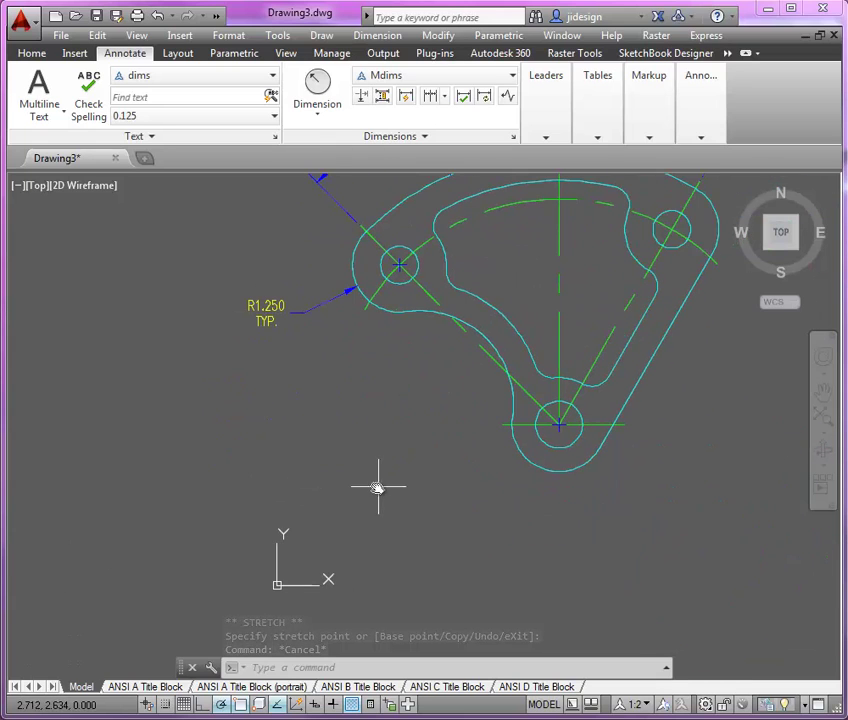
click(318, 85)
click(487, 342)
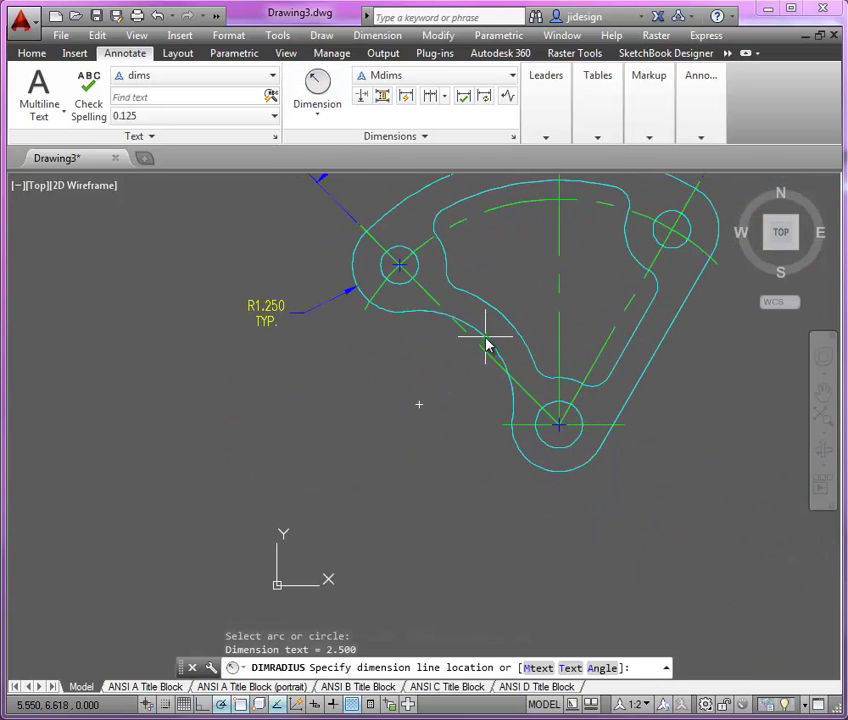
click(439, 388)
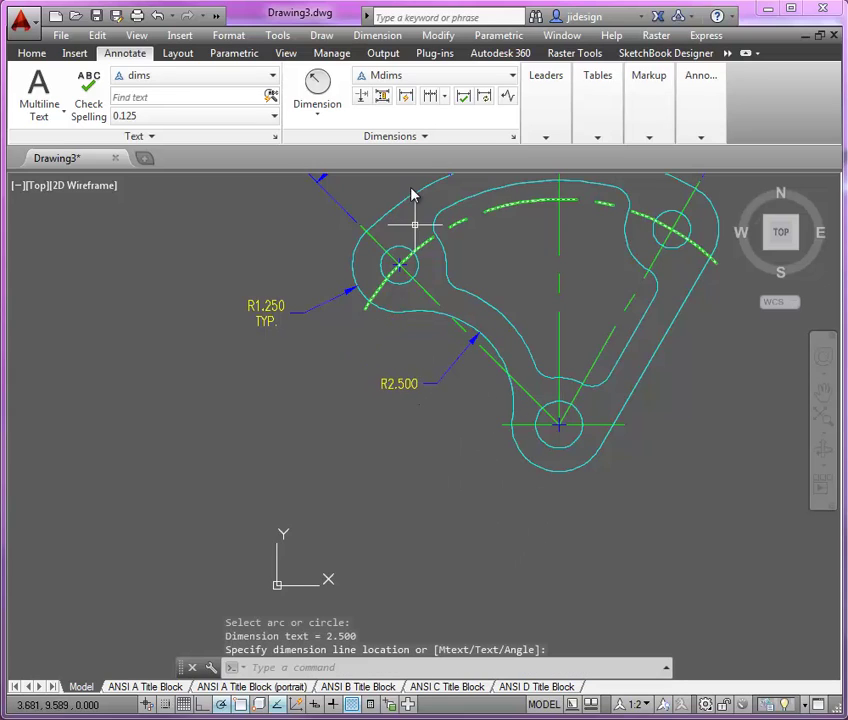
Add a diameter dimension to the bottom hole, placing its text outside the plate to the lower right
click(317, 108)
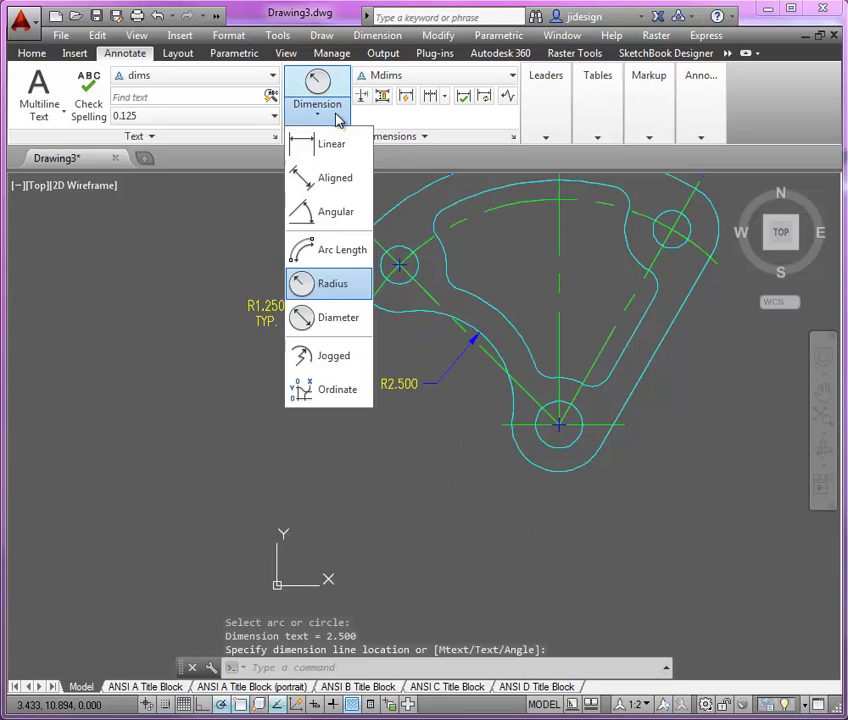
click(327, 317)
scroll(729, 519, up, 4)
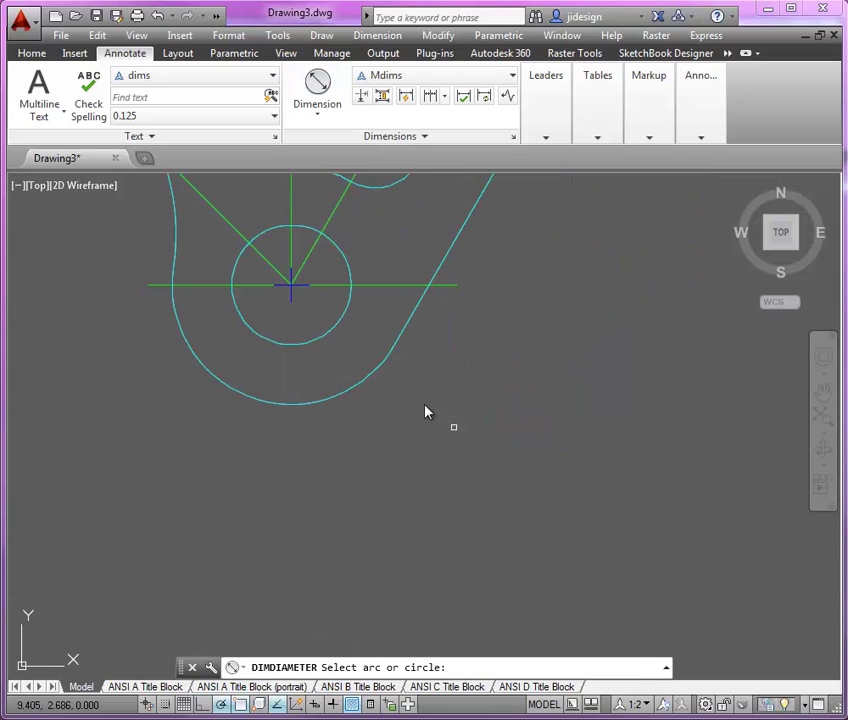
click(317, 333)
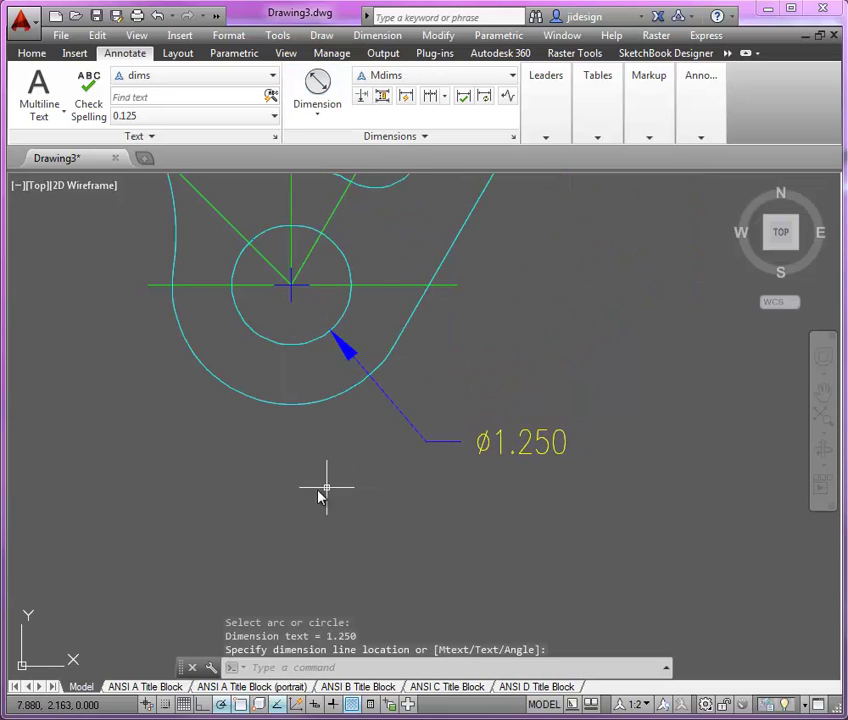
Add an aligned dimension across the plate's straight right arm, from the outer edge perpendicular to the parallel inner edge
scroll(320, 494, down, 6)
scroll(325, 392, up, 4)
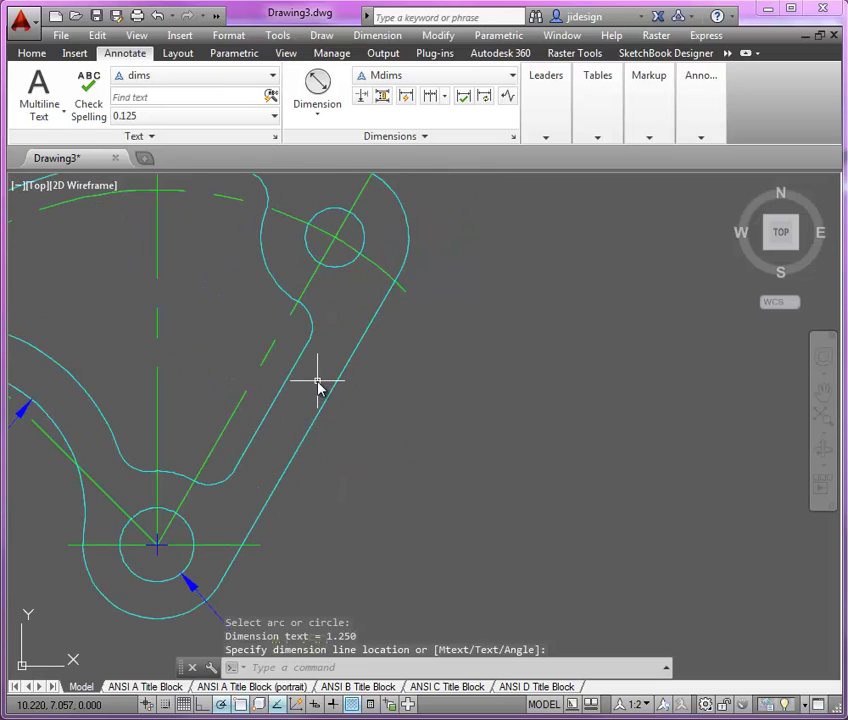
scroll(330, 390, up, 3)
click(333, 114)
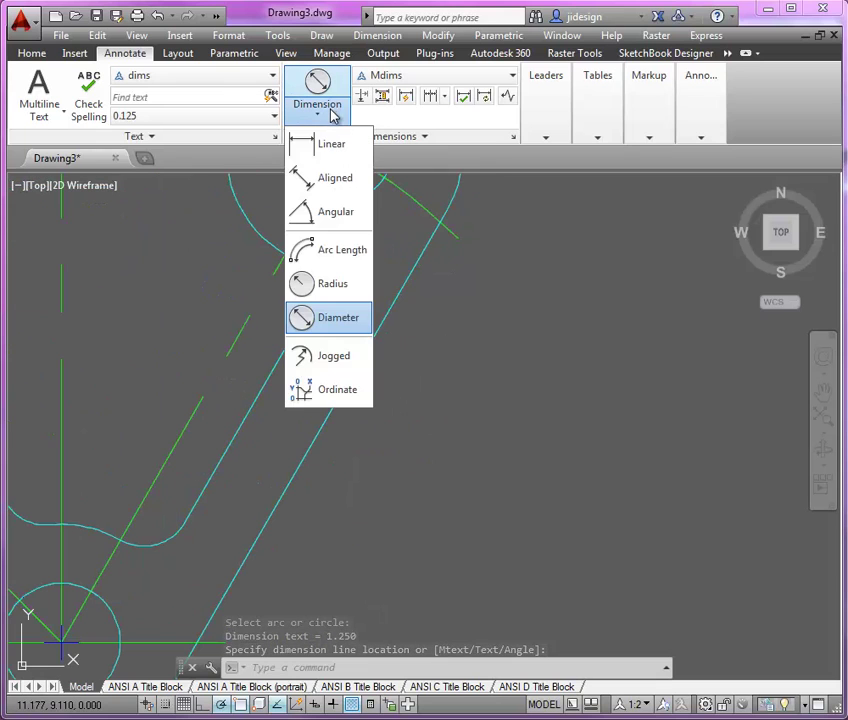
click(335, 178)
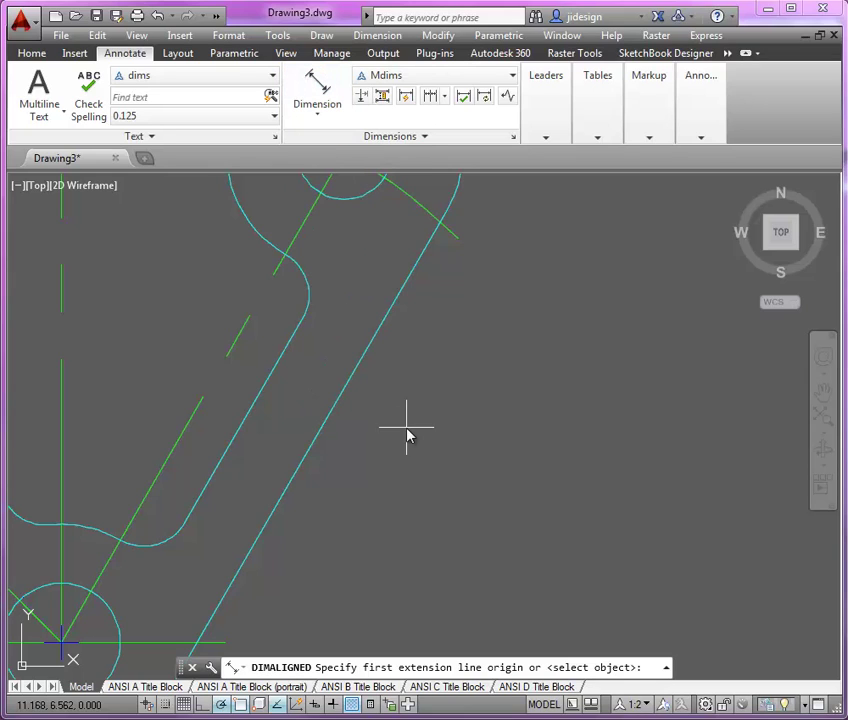
click(305, 462)
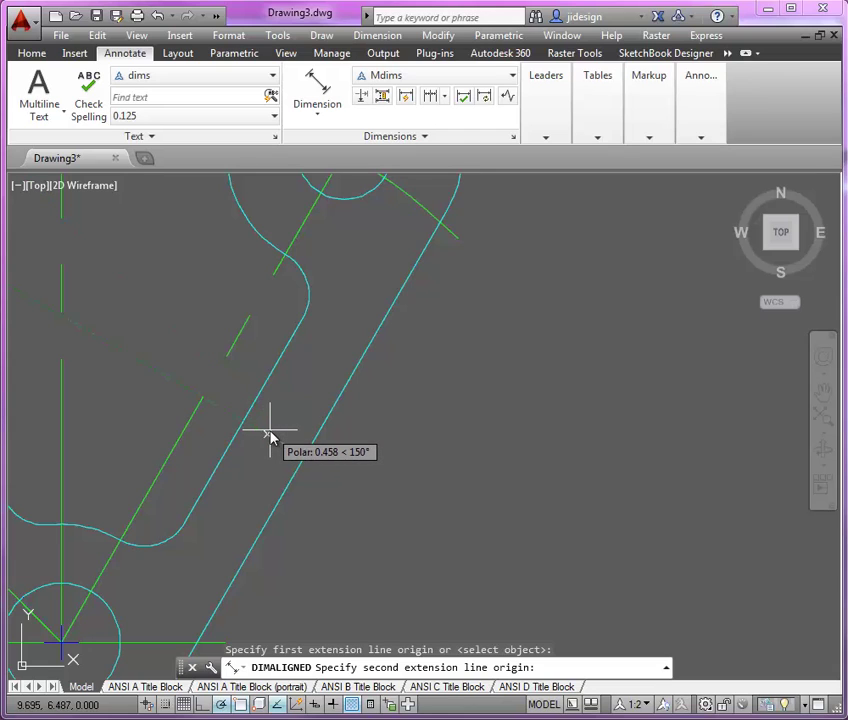
shift+right_click(269, 434)
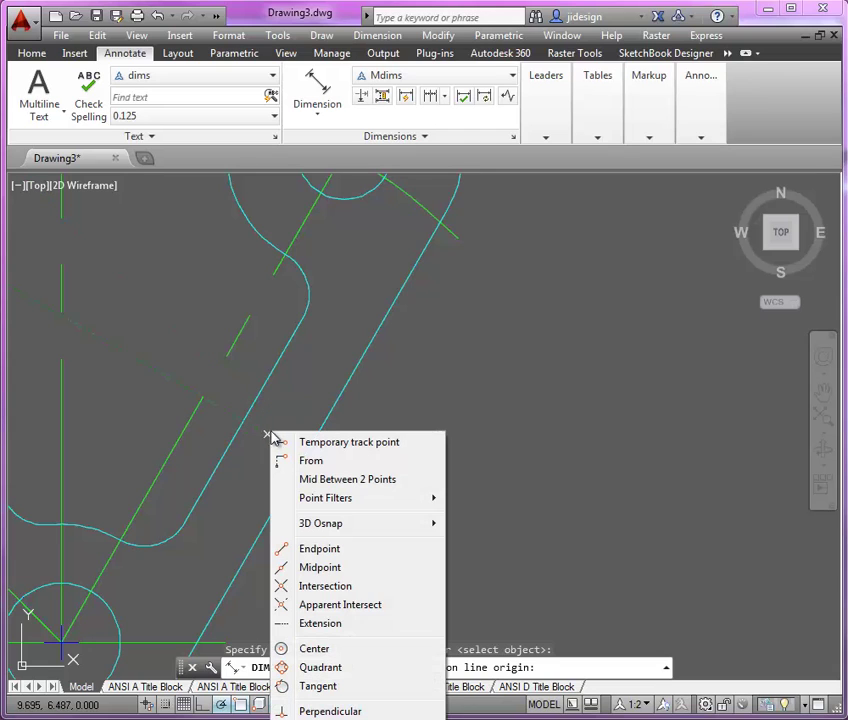
click(320, 711)
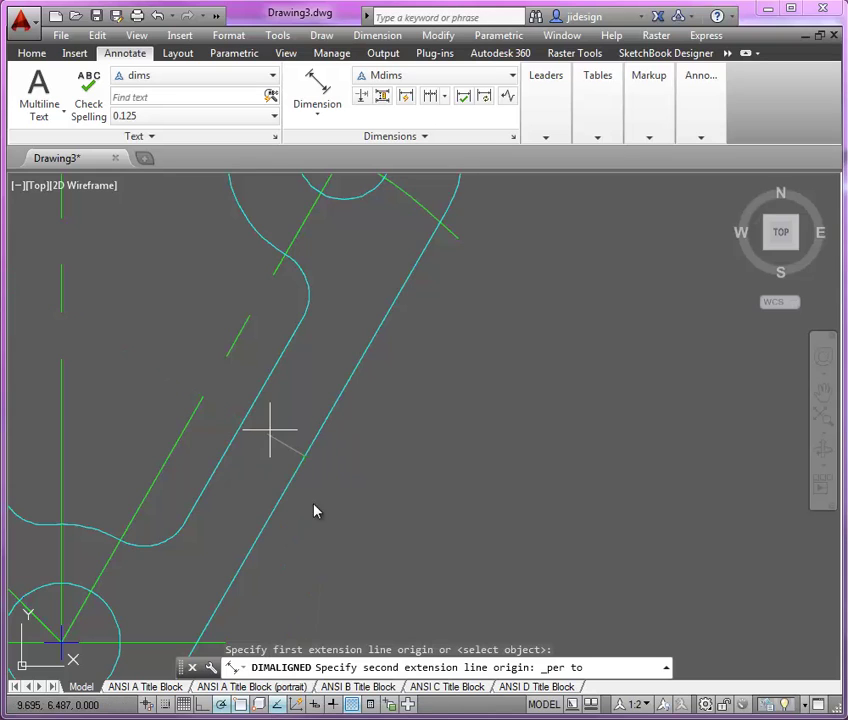
click(243, 428)
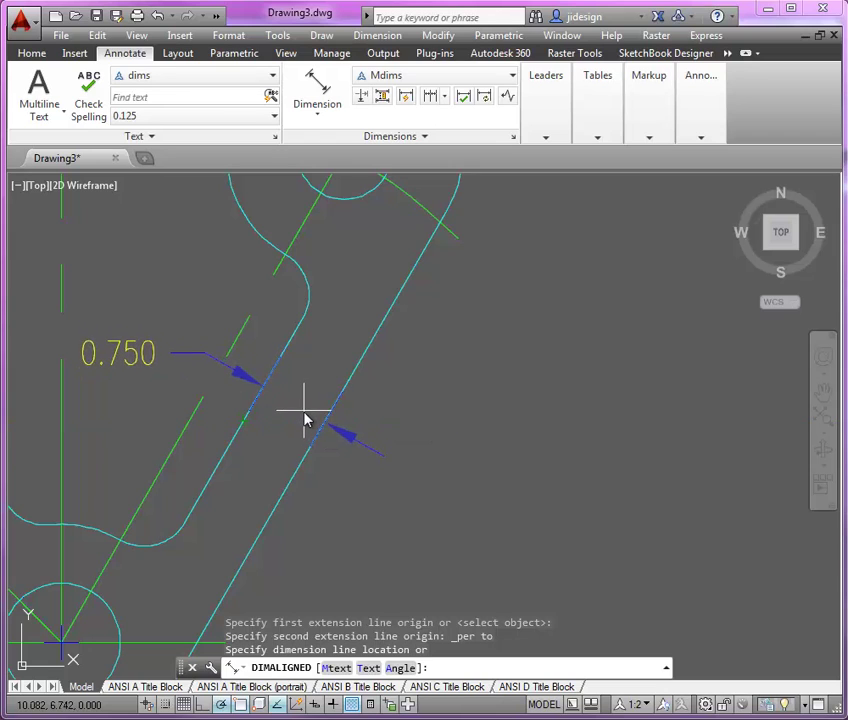
click(302, 421)
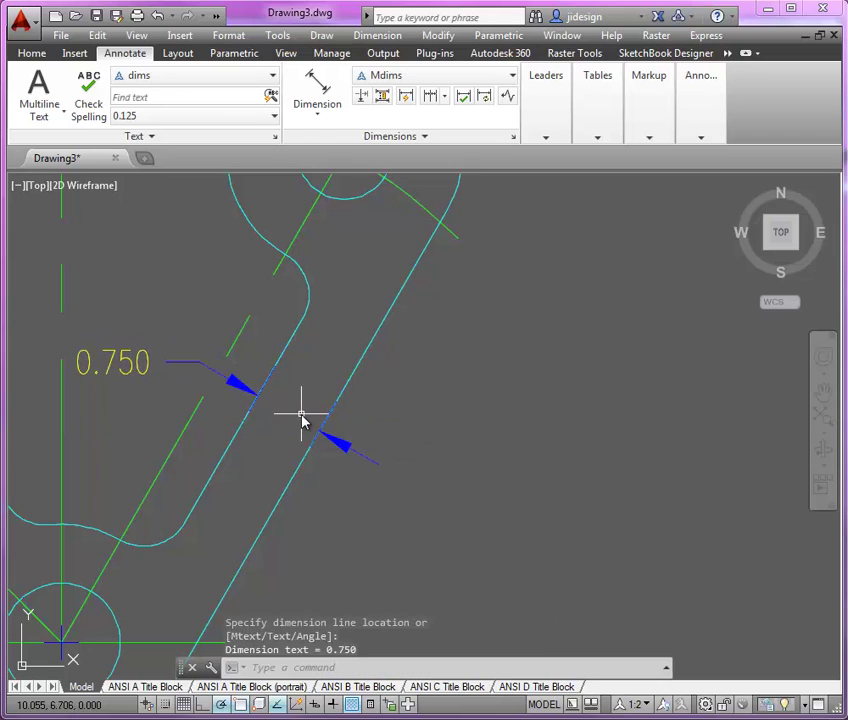
Move the right arm's width dimension text with its leader outside the plate, beyond the outer edge
click(140, 377)
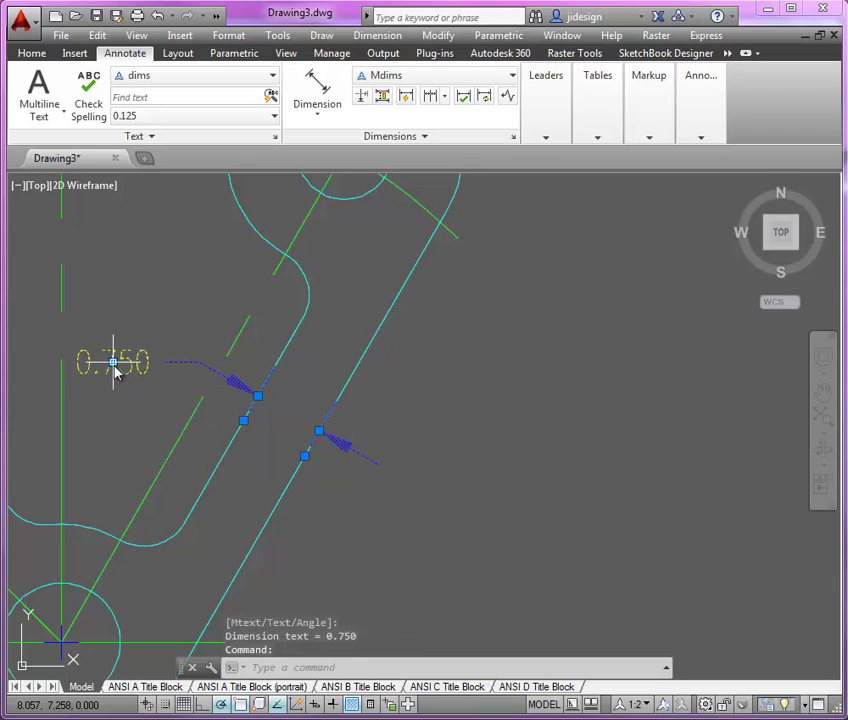
mouse_move(114, 364)
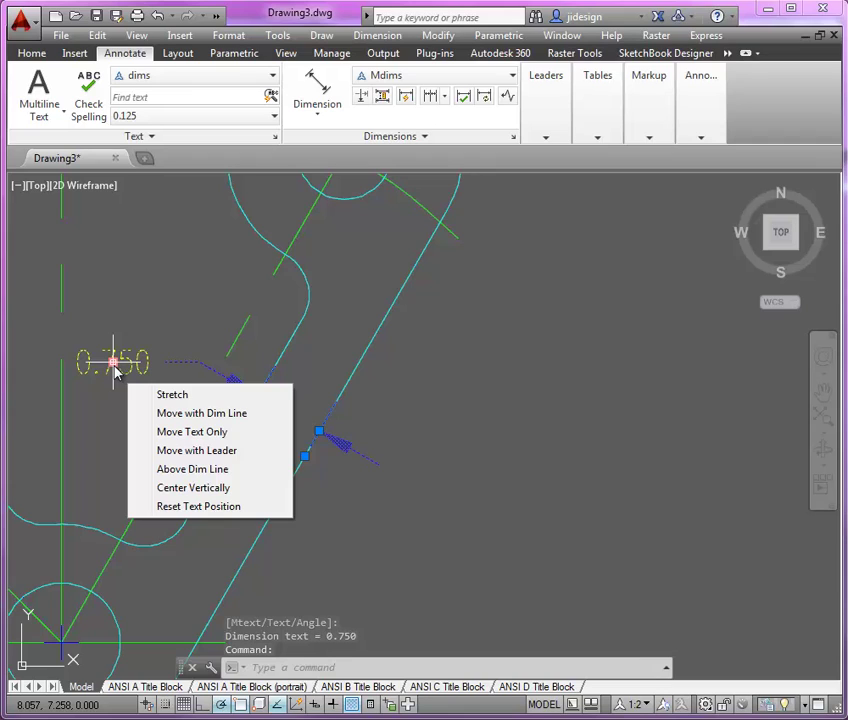
click(186, 452)
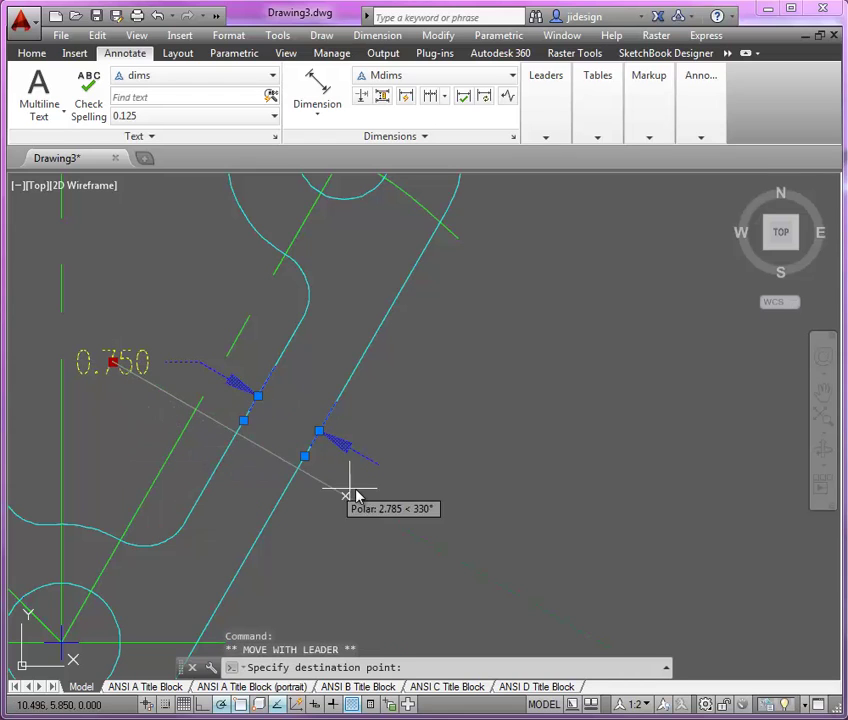
click(466, 462)
key(Escape)
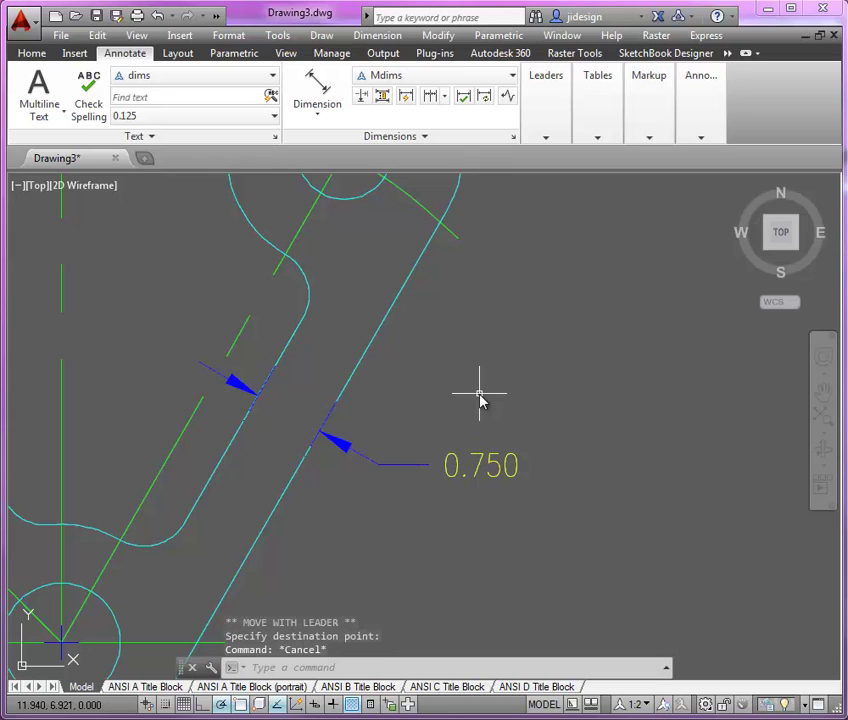
Add a diameter dimension to the upper-right hole, placing its text outside the plate to the upper right
scroll(549, 445, down, 4)
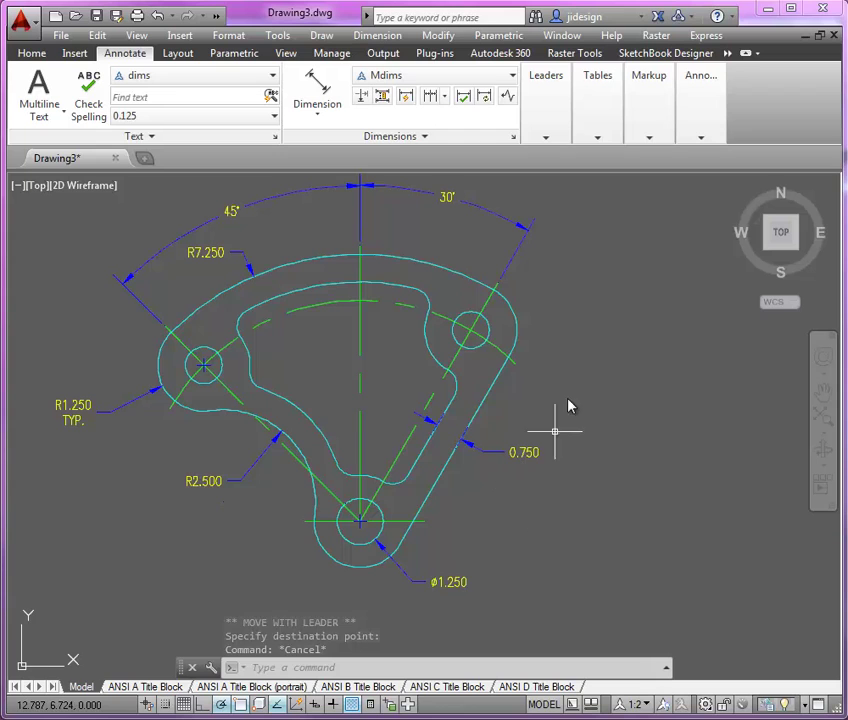
mouse_move(570, 385)
middle_down()
mouse_move(392, 448)
mouse_move(403, 440)
middle_up()
scroll(405, 380, up, 5)
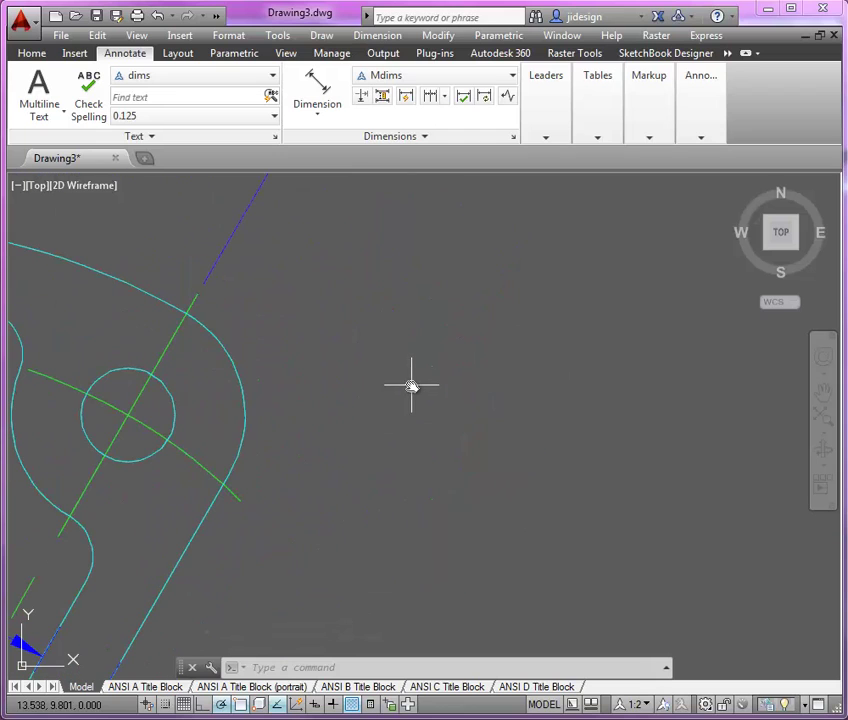
click(335, 118)
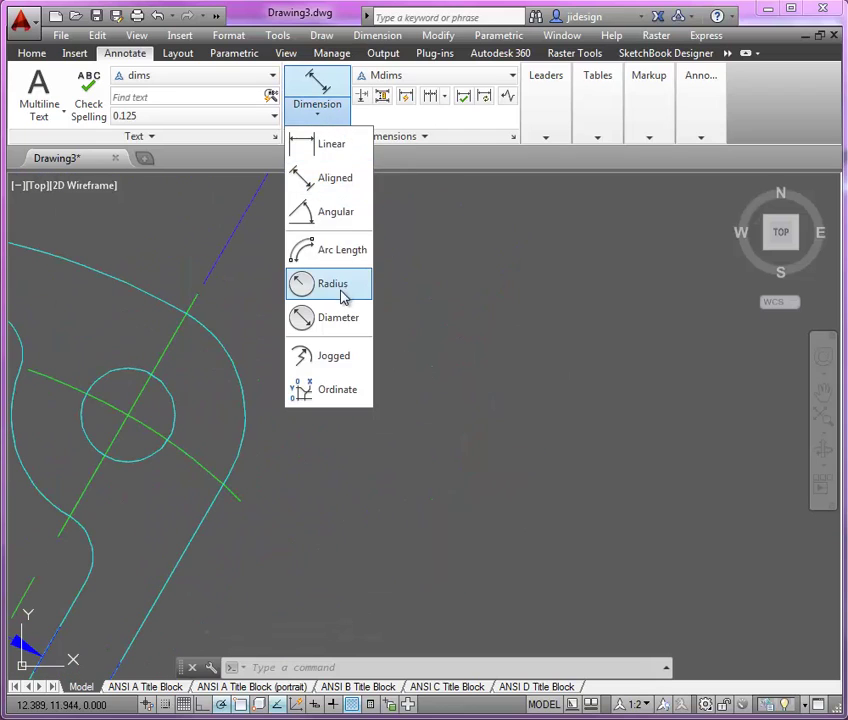
click(343, 318)
click(174, 418)
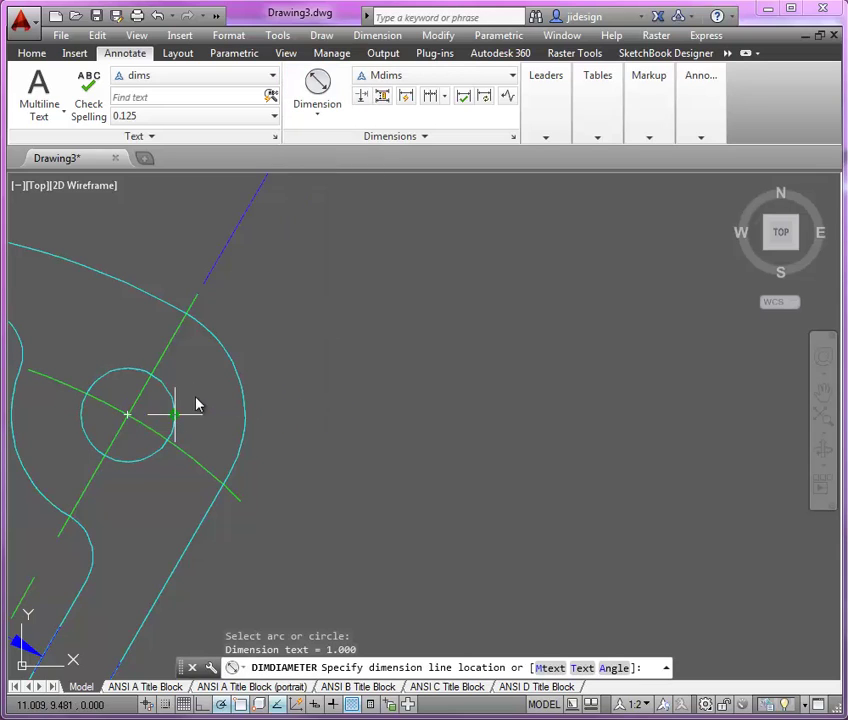
click(337, 328)
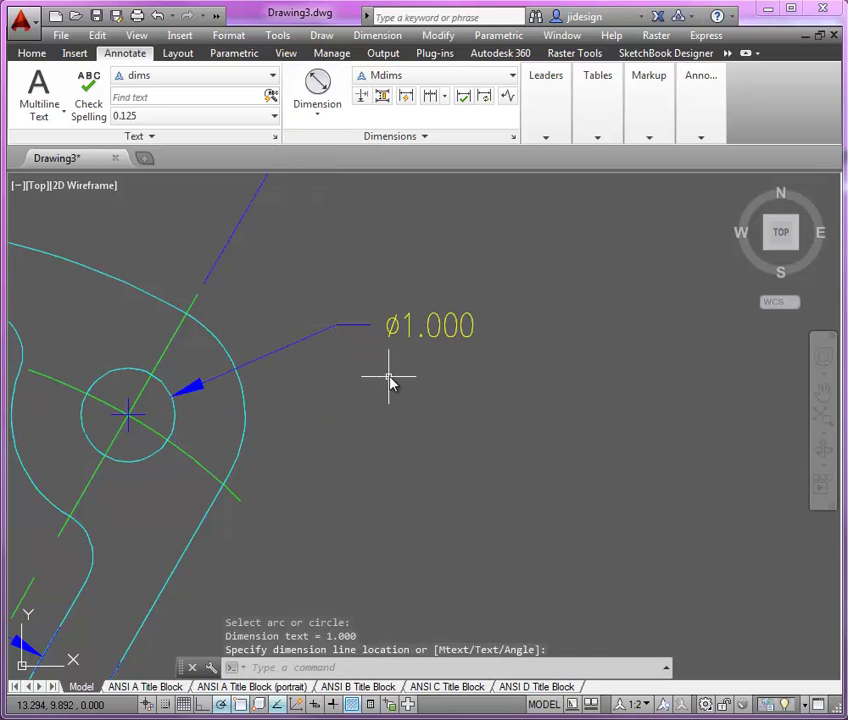
Edit the upper-right hole's diameter dimension text to add the prefix 2X
text(ED)
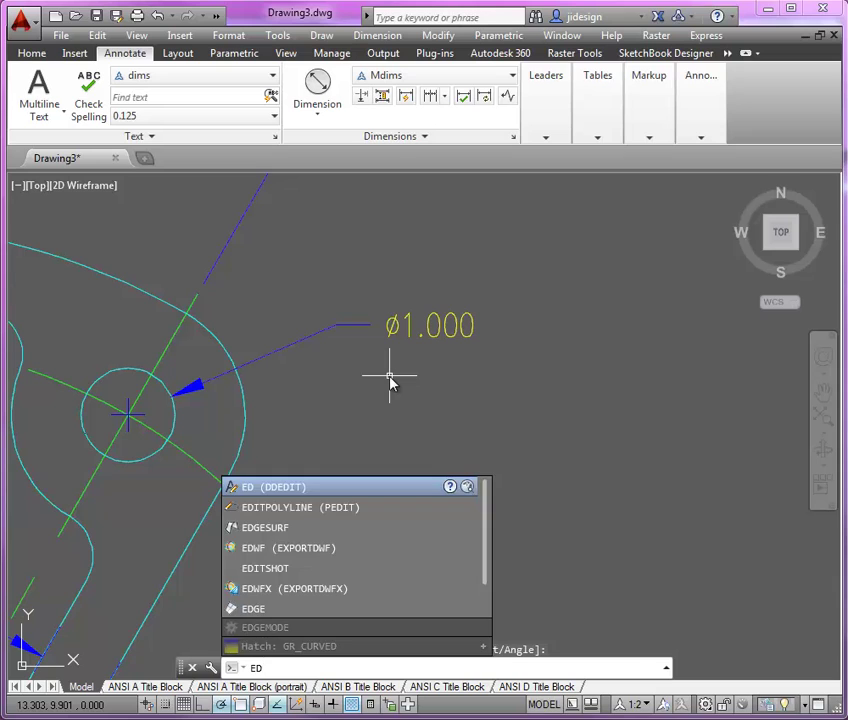
key(Return)
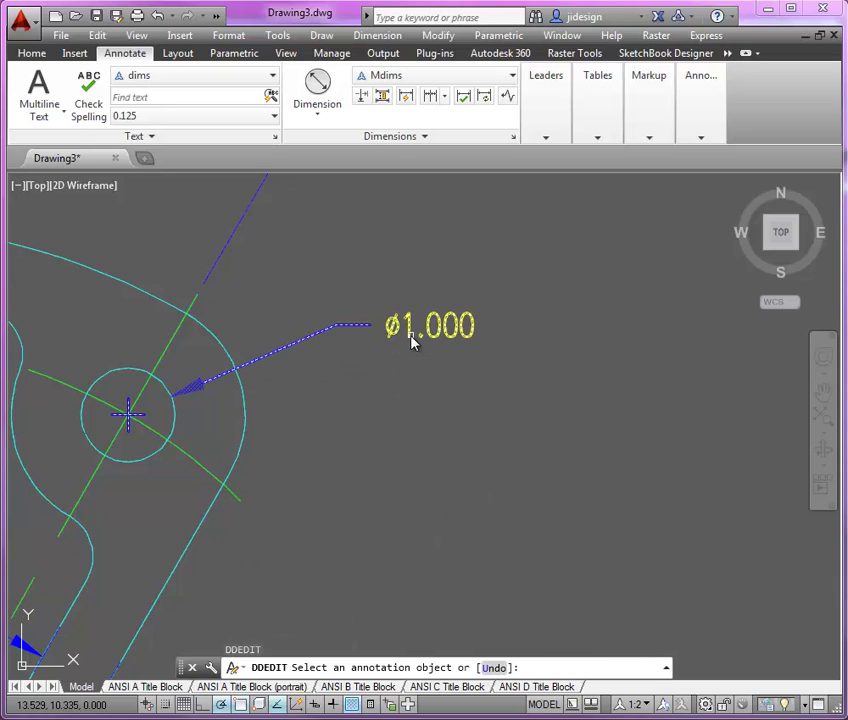
click(412, 342)
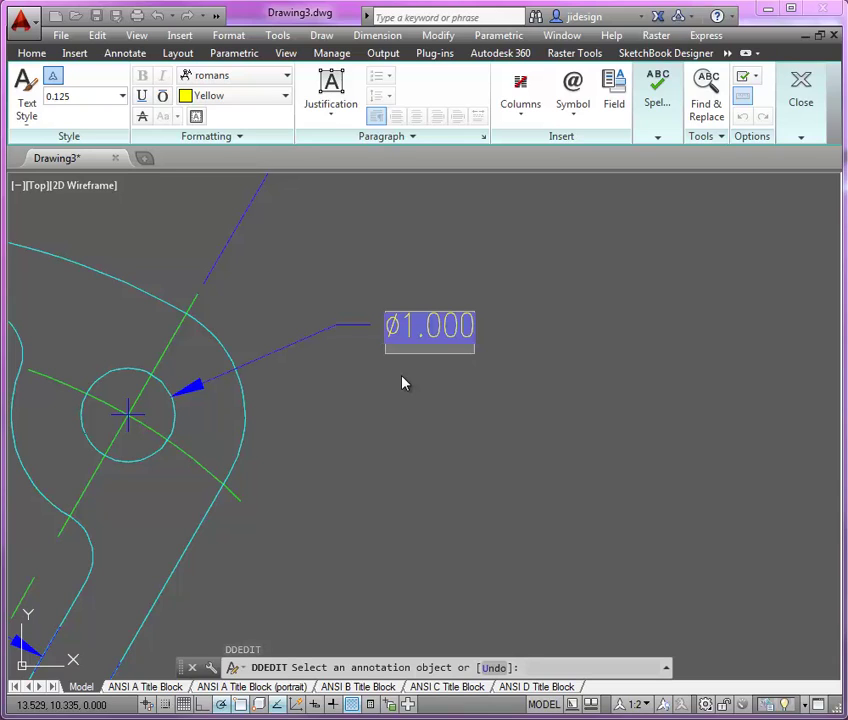
text(2X)
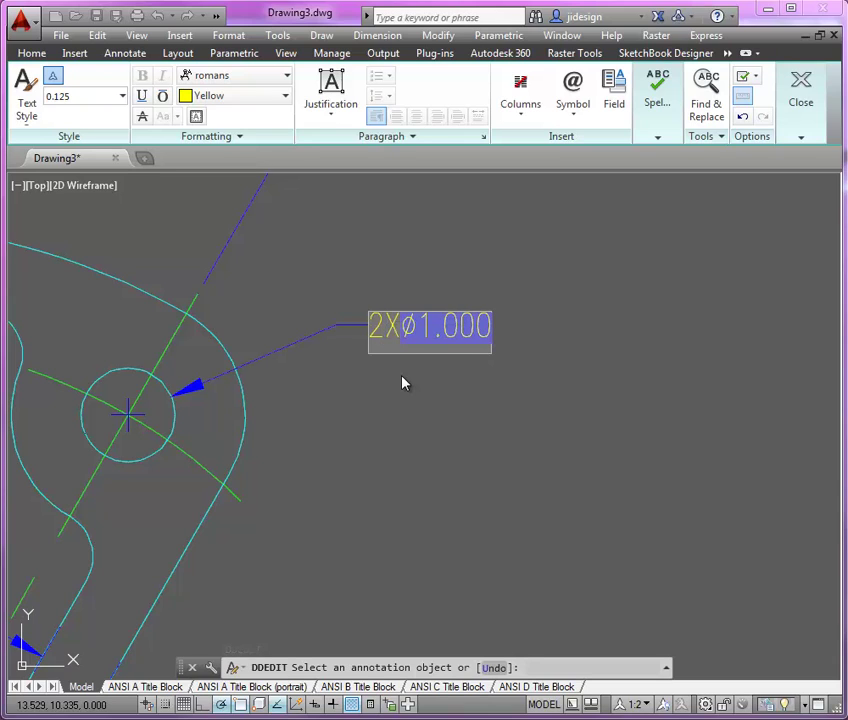
click(418, 394)
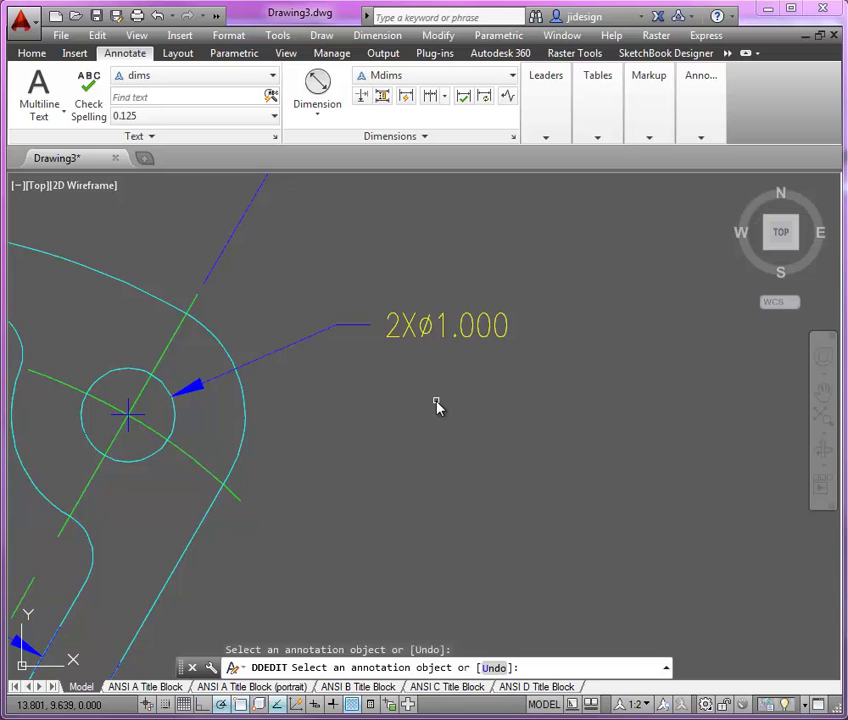
key(Return)
scroll(488, 388, down, 6)
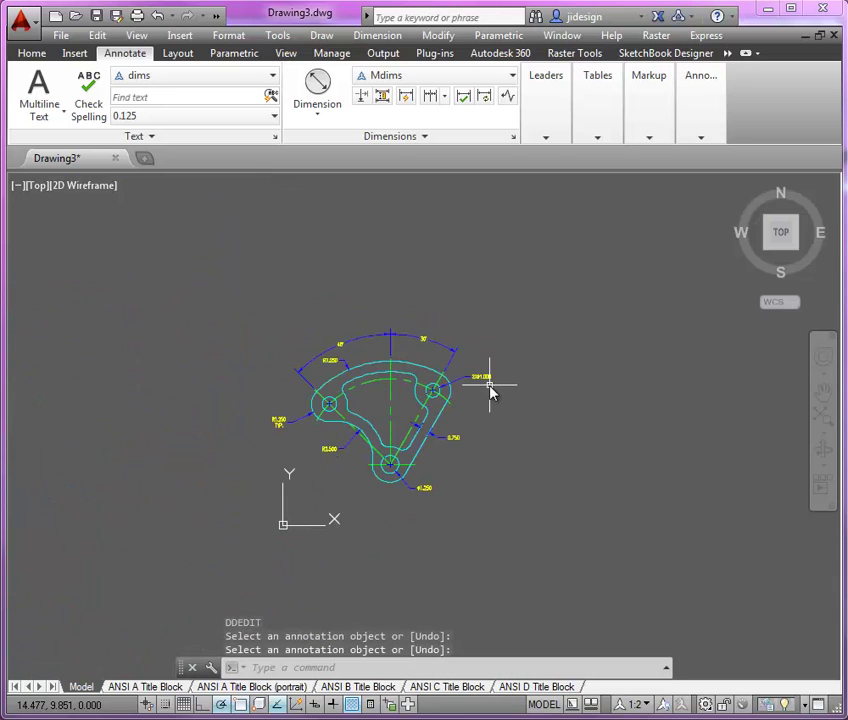
scroll(384, 400, up, 3)
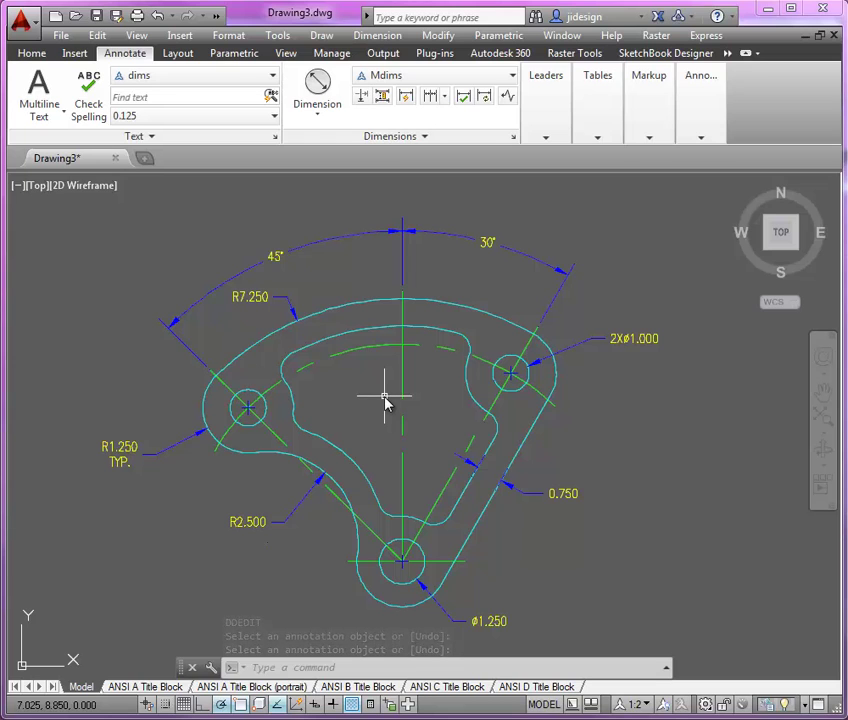
Modify the Mdims dimension style to use a linear primary unit precision of 0.00
click(513, 138)
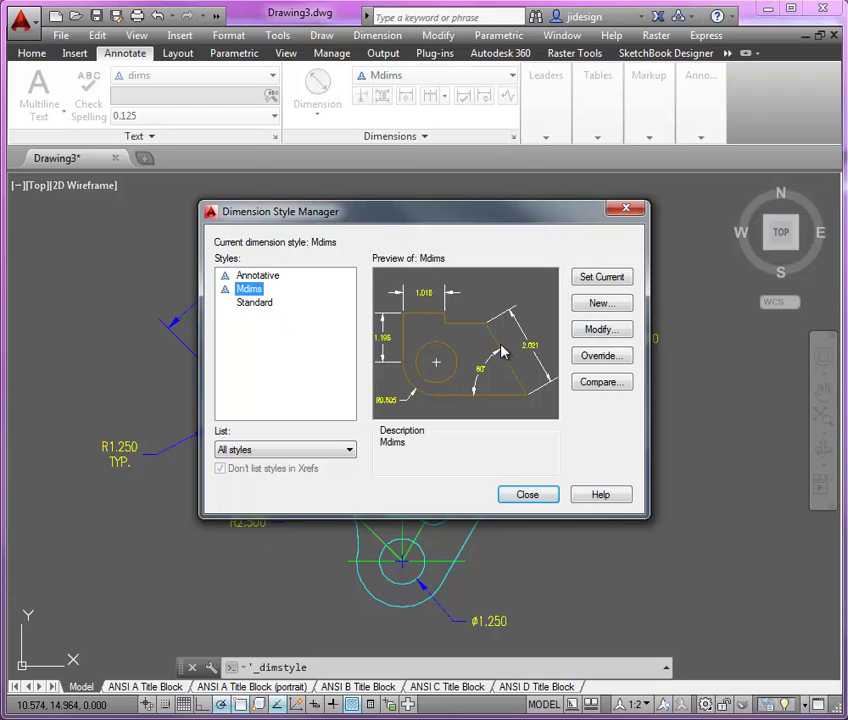
click(603, 333)
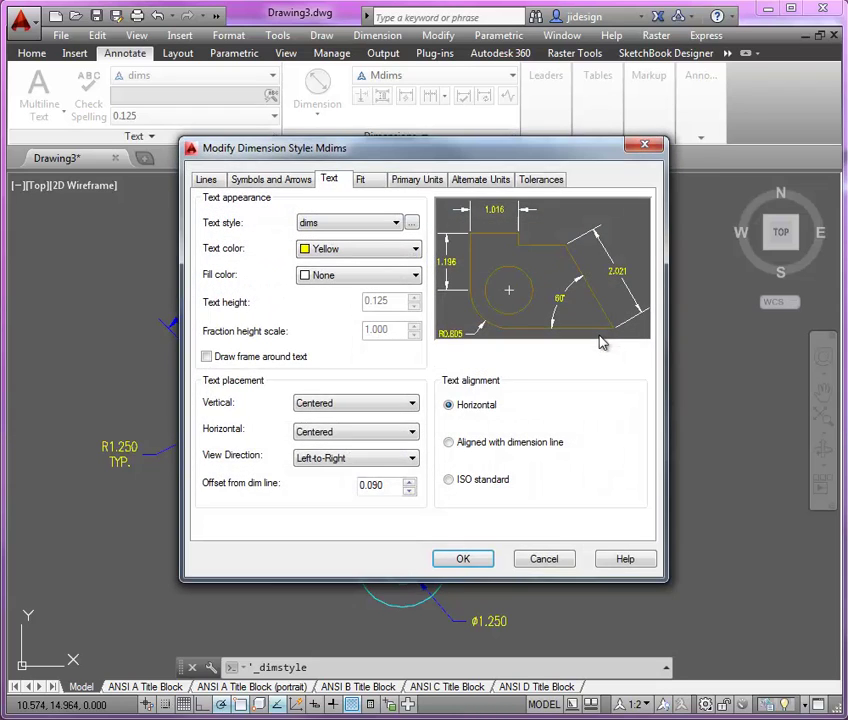
click(423, 181)
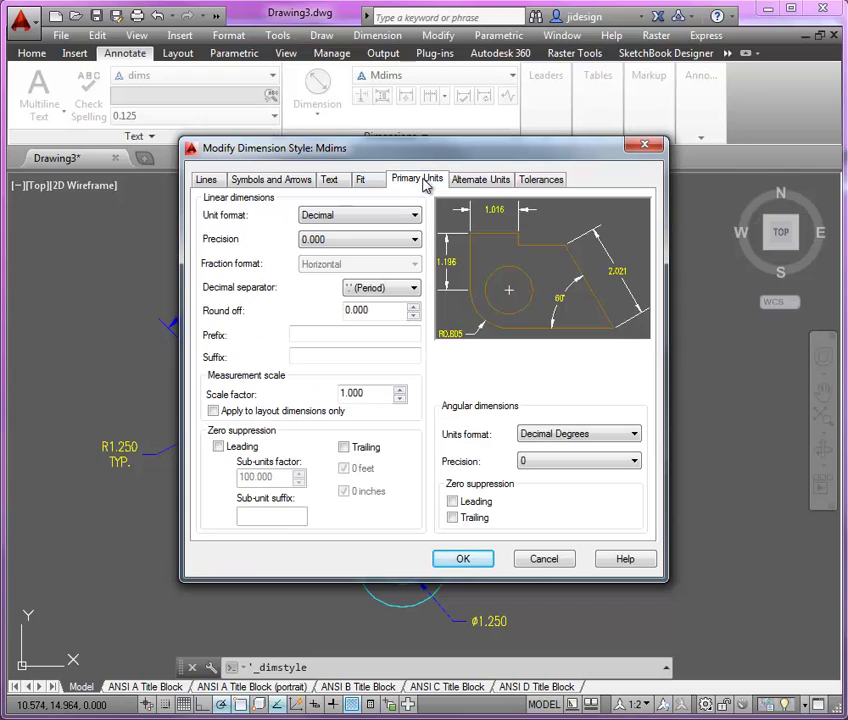
click(335, 252)
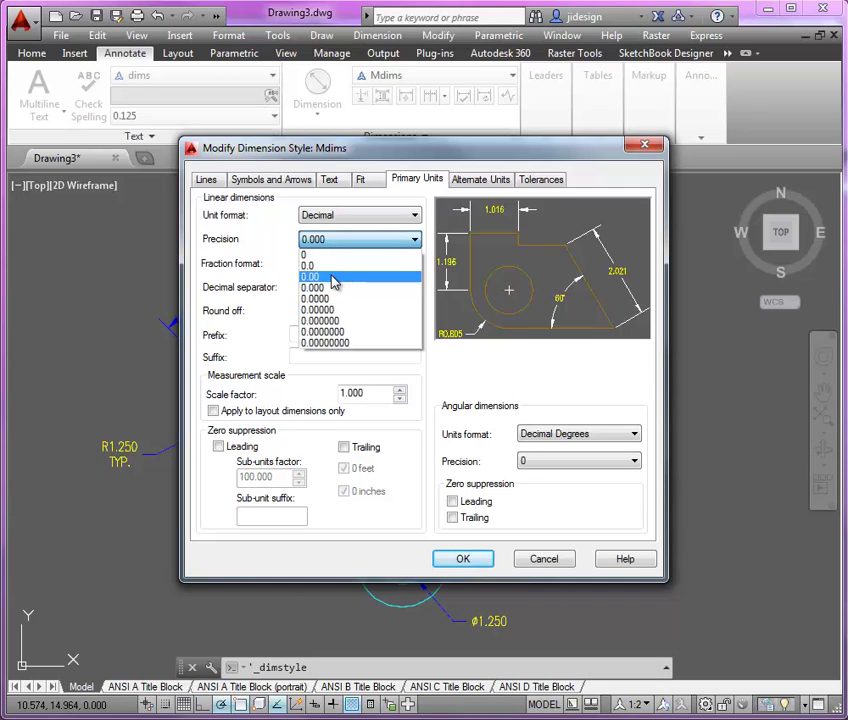
click(335, 280)
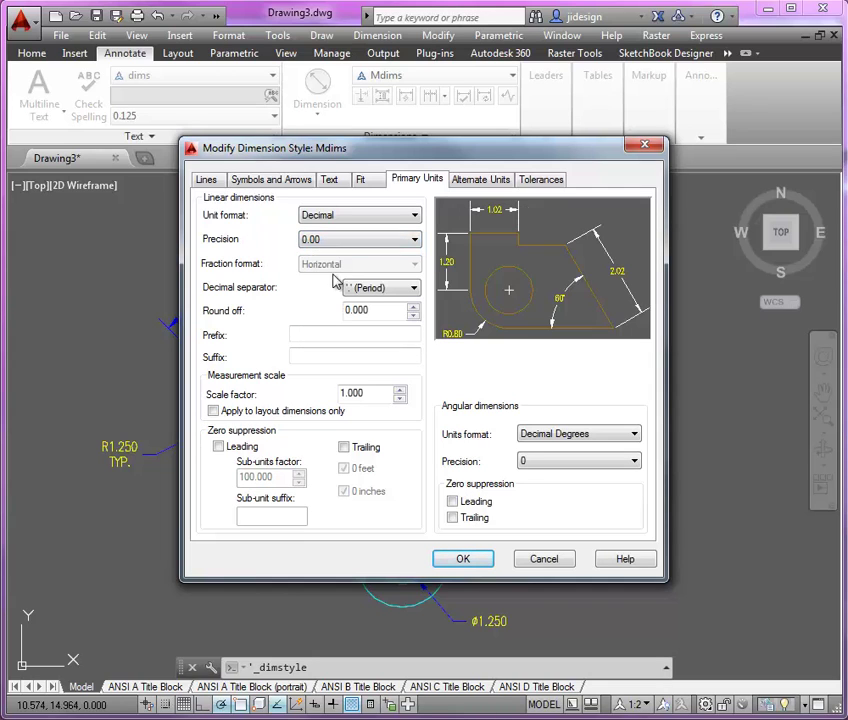
click(465, 560)
click(527, 496)
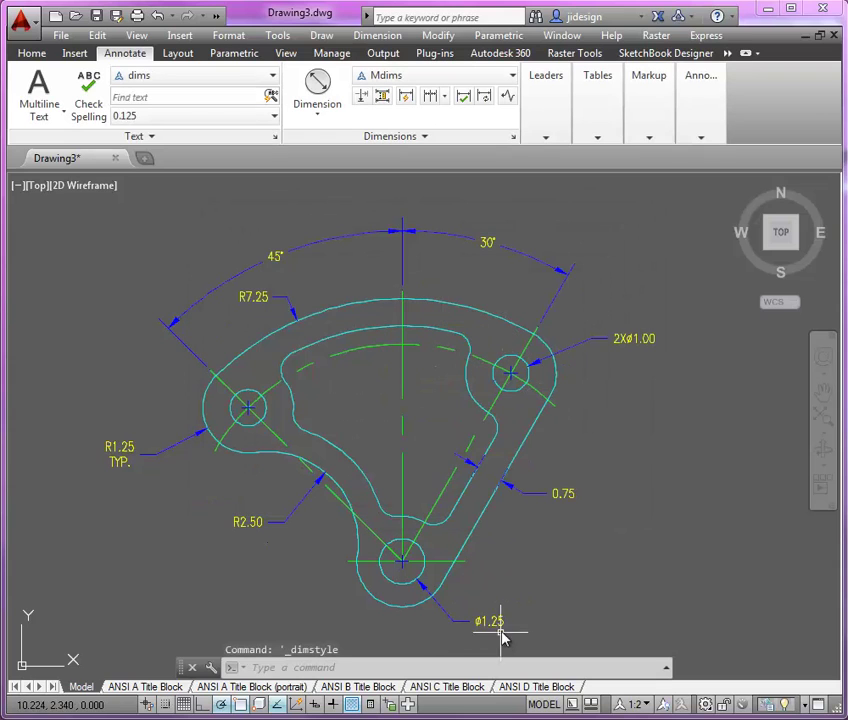